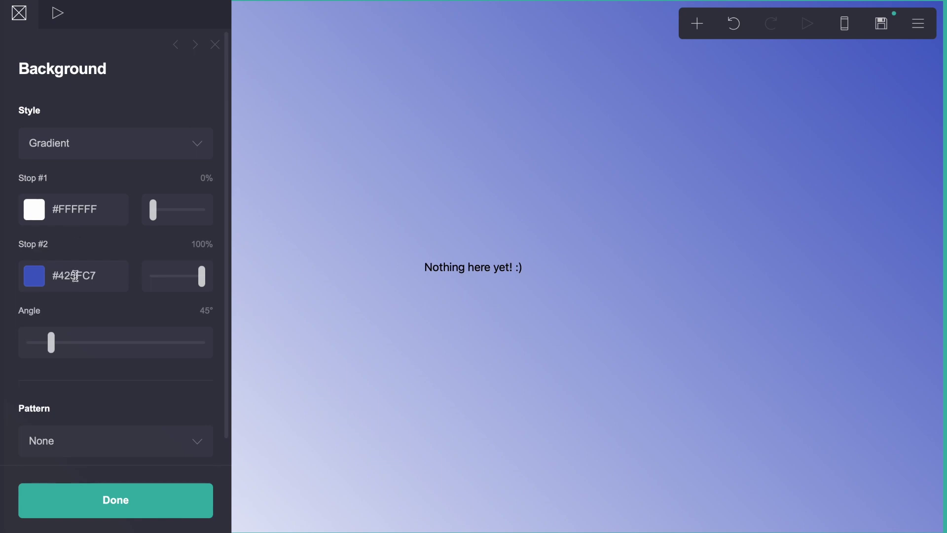
Set the background gradient's second stop to black #000000 at 88%
click(75, 275)
click(72, 450)
click(203, 244)
text(8)
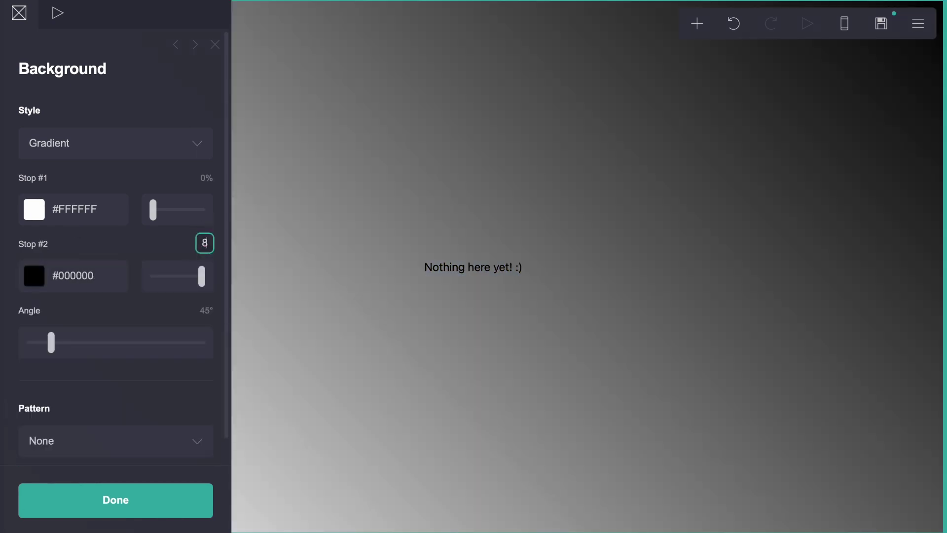
text(8)
key(Return)
Set the background gradient's angle to 180° and close the background settings
click(206, 310)
text(180)
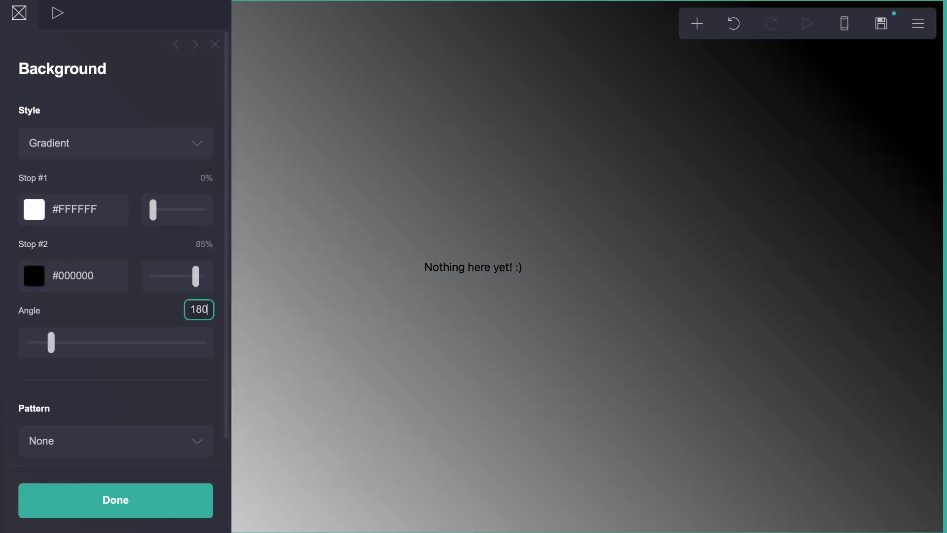
key(Return)
click(216, 45)
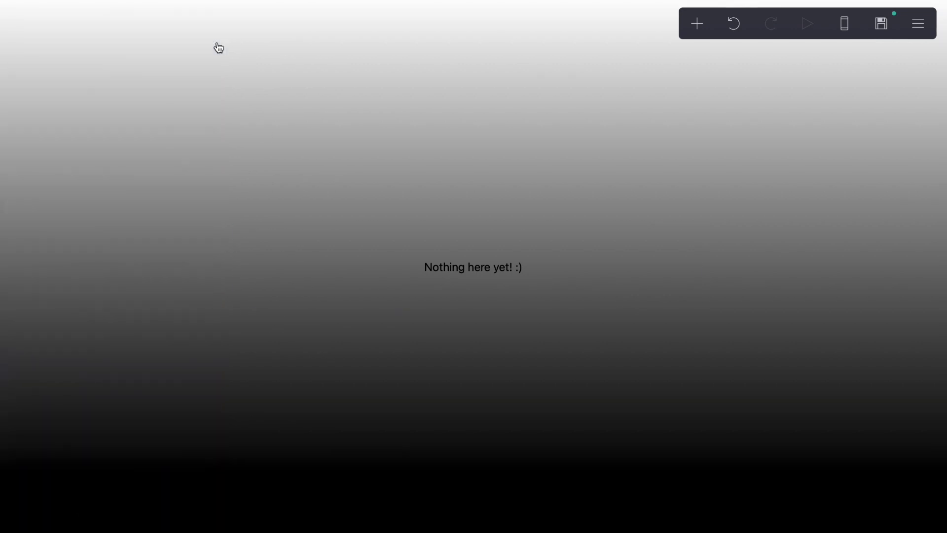
Delete the "Nothing here yet! :)" placeholder text from the page
click(406, 266)
click(61, 501)
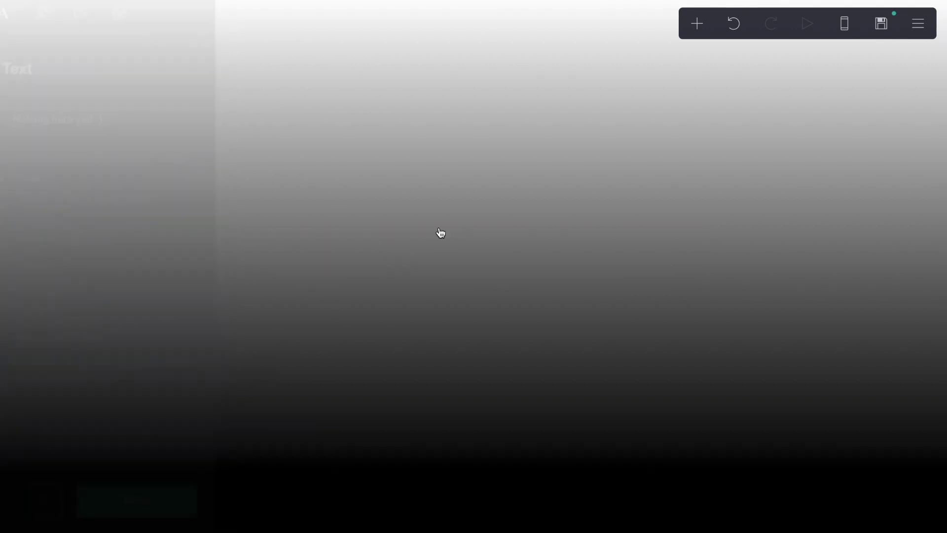
Set the page width to 22 and change the page style to Box
click(918, 23)
click(868, 180)
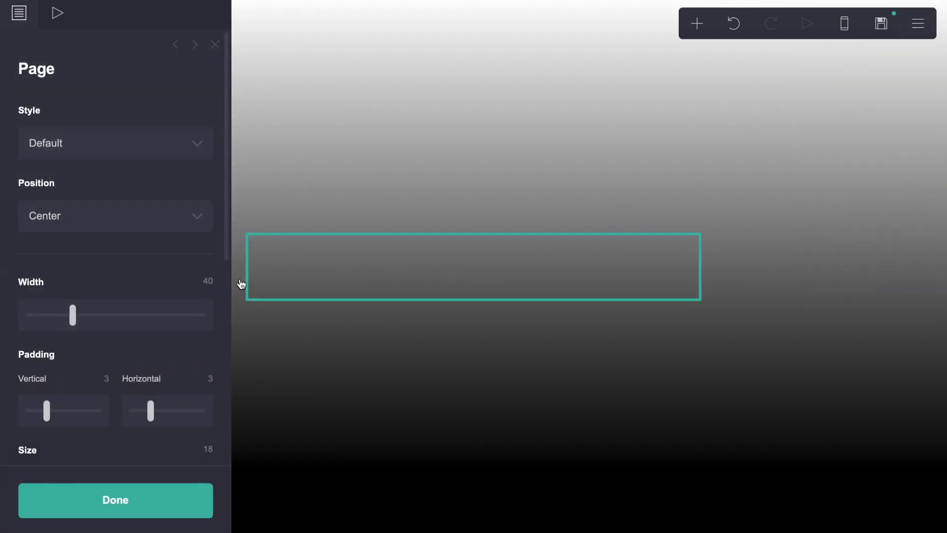
click(200, 280)
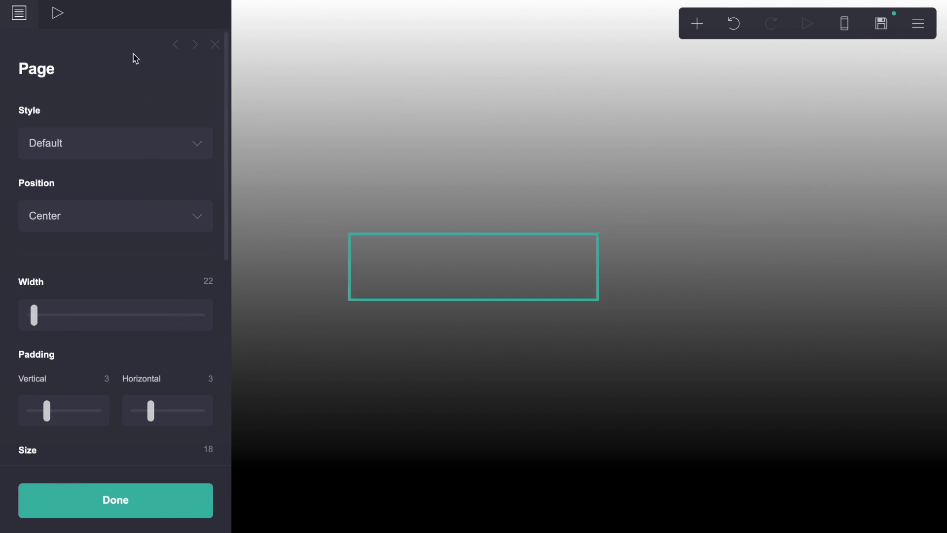
click(108, 141)
click(95, 153)
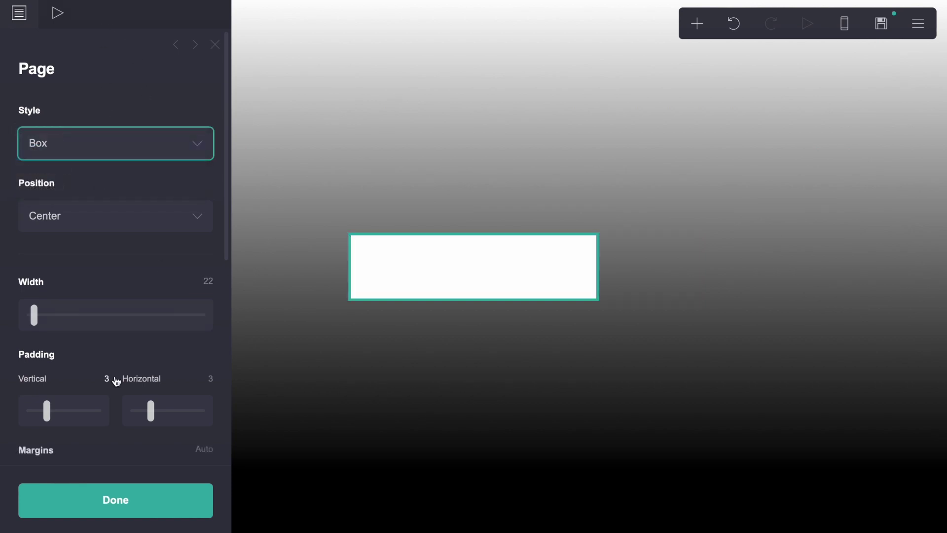
Set the page's vertical and horizontal padding to 0.375 each
scroll(112, 382, down, 3)
text(0.25)
key(Return)
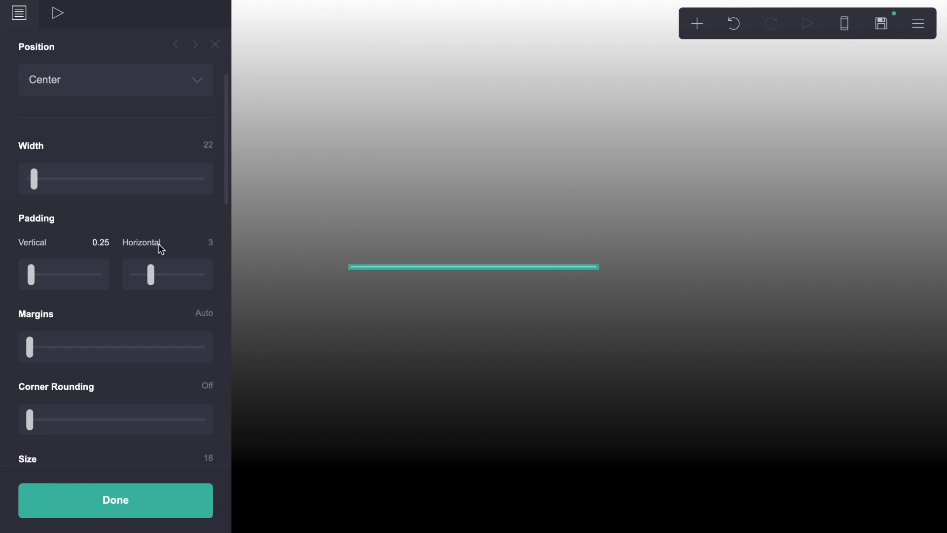
click(93, 243)
text(0.375)
key(Return)
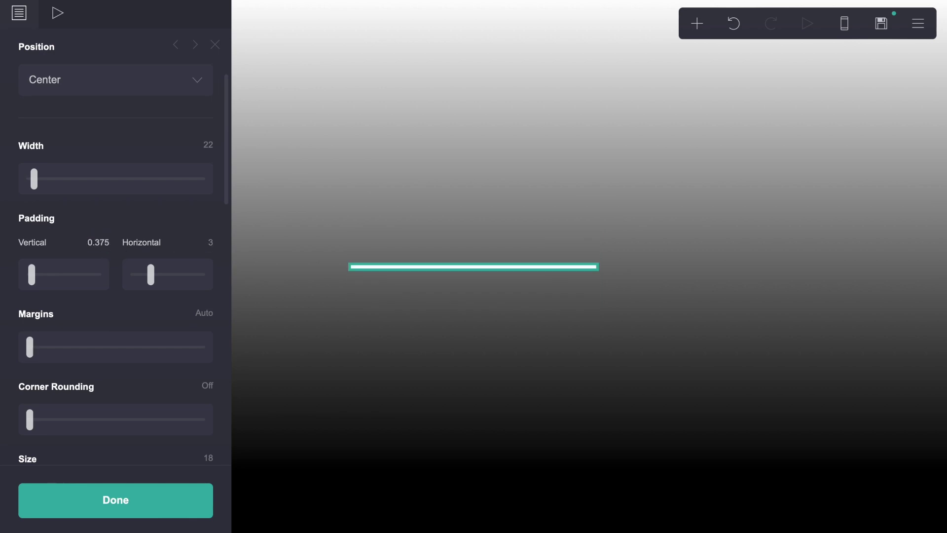
click(215, 243)
text(0.375)
key(Return)
Set the page box's corner rounding to 0.375 and close the page settings
scroll(178, 294, down, 2)
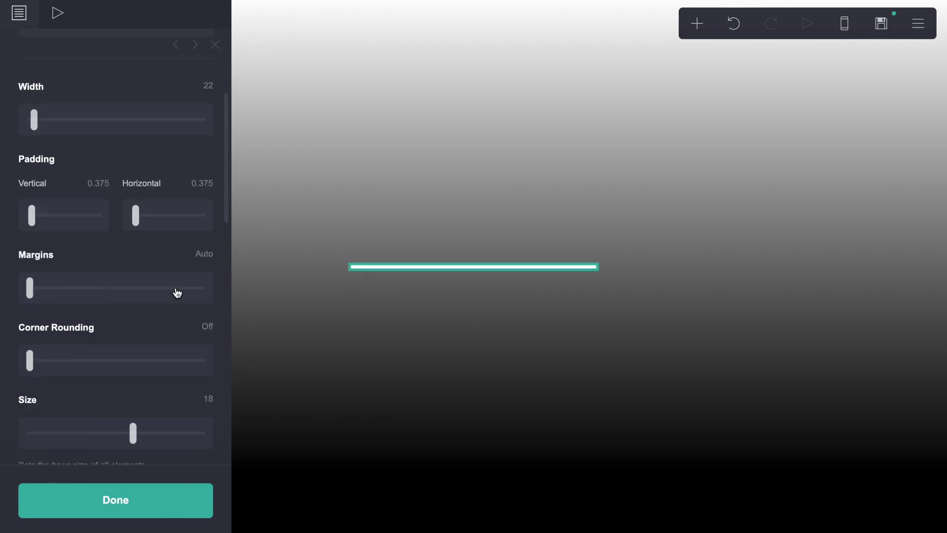
click(206, 279)
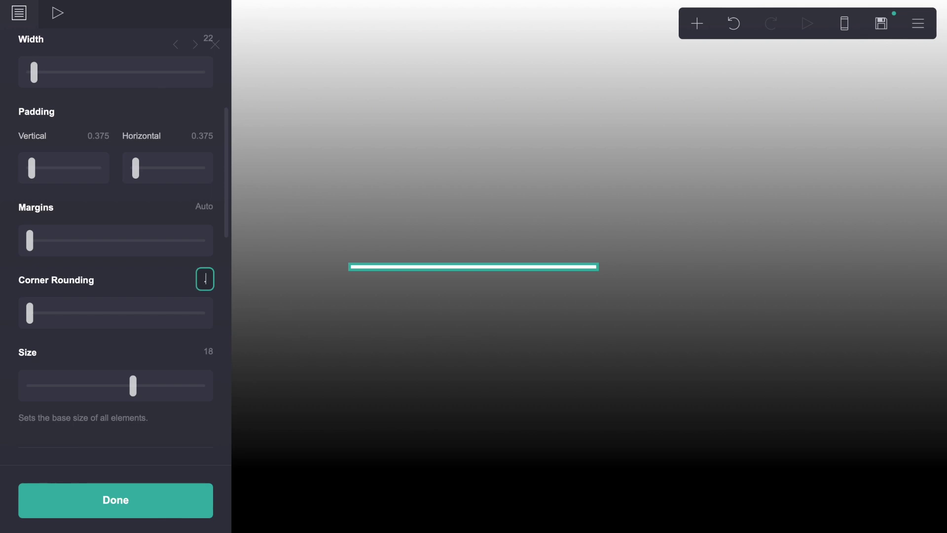
text(0.375)
key(Return)
click(378, 414)
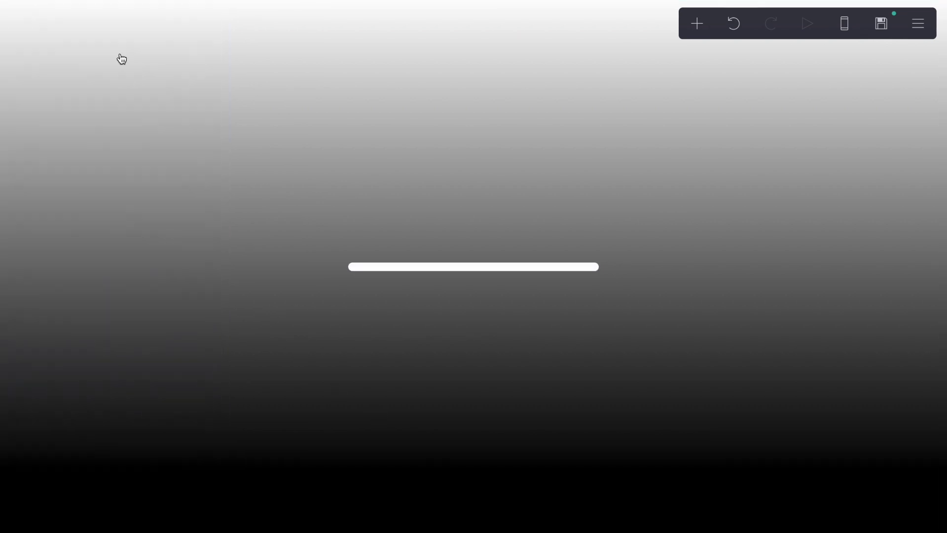
Make the page box's background colour semi-transparent white, #FFFFFFC9
click(538, 269)
scroll(164, 325, down, 5)
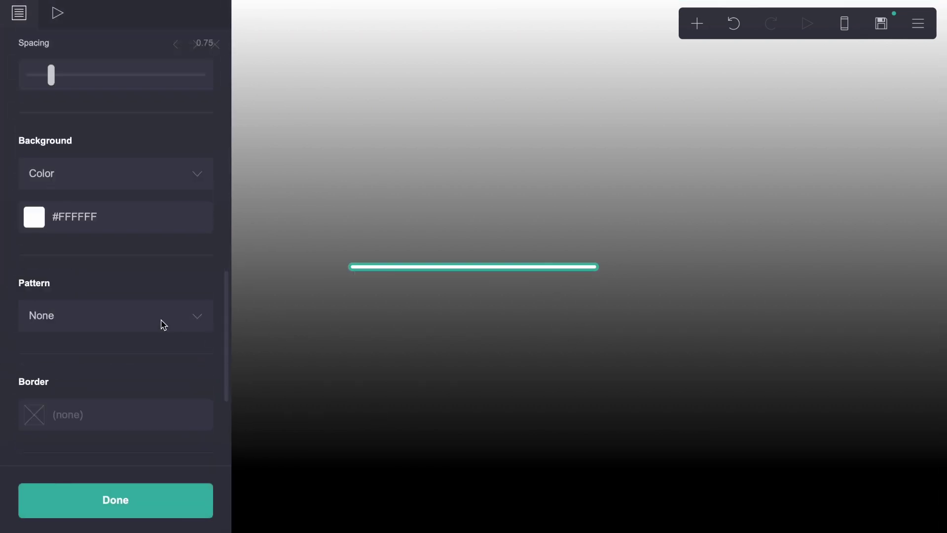
click(136, 227)
text(C8)
key(Return)
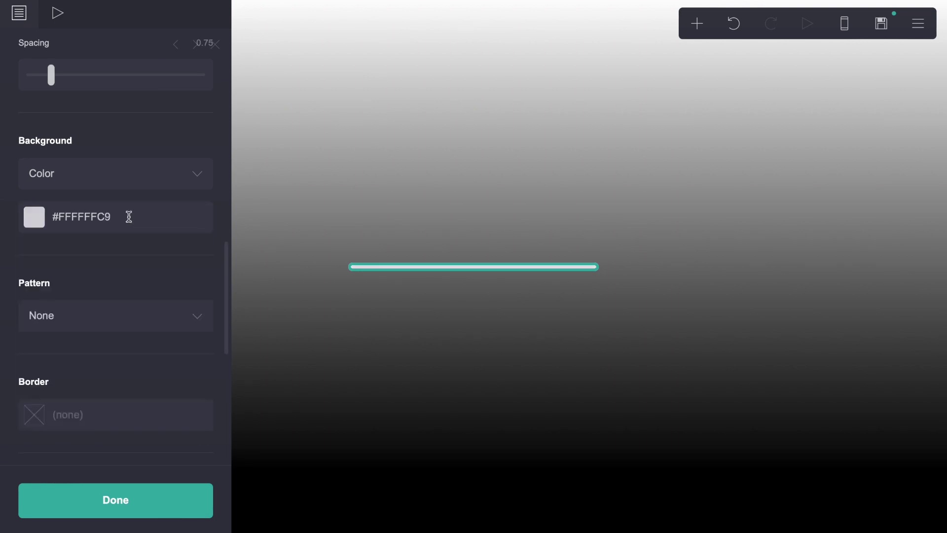
Copy the page's background colour #FFFFFFC9 to its border and set the border width to 2
click(127, 217)
key(ctrl+c)
click(104, 117)
scroll(99, 338, down, 3)
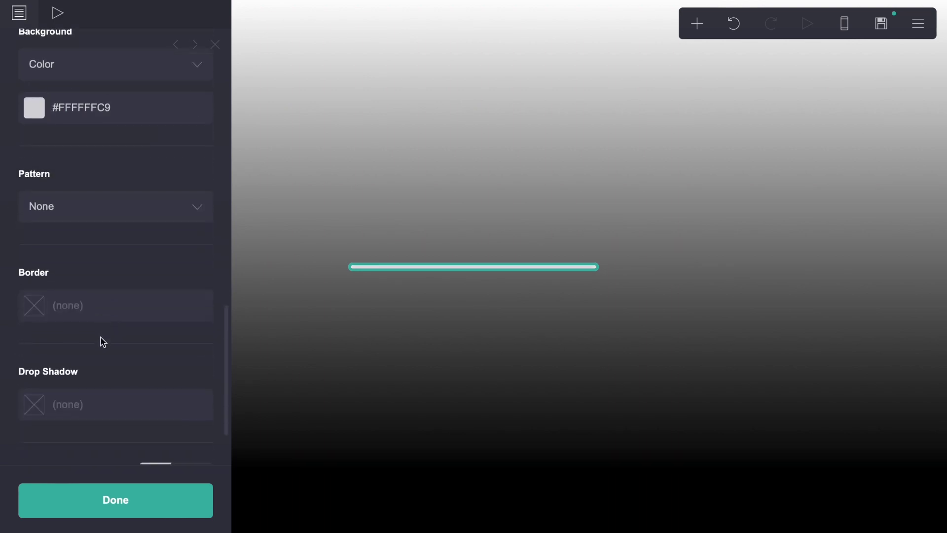
click(99, 306)
key(ctrl+v)
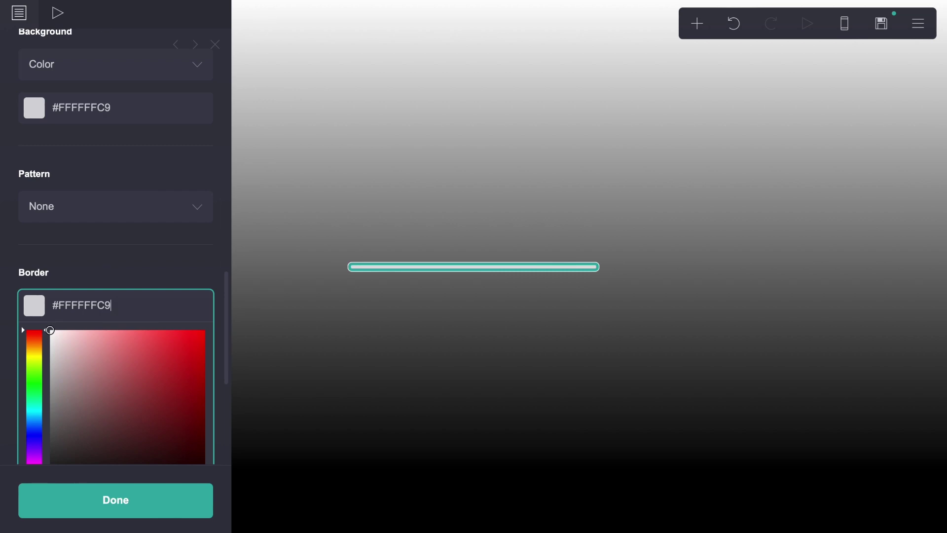
click(123, 262)
click(114, 345)
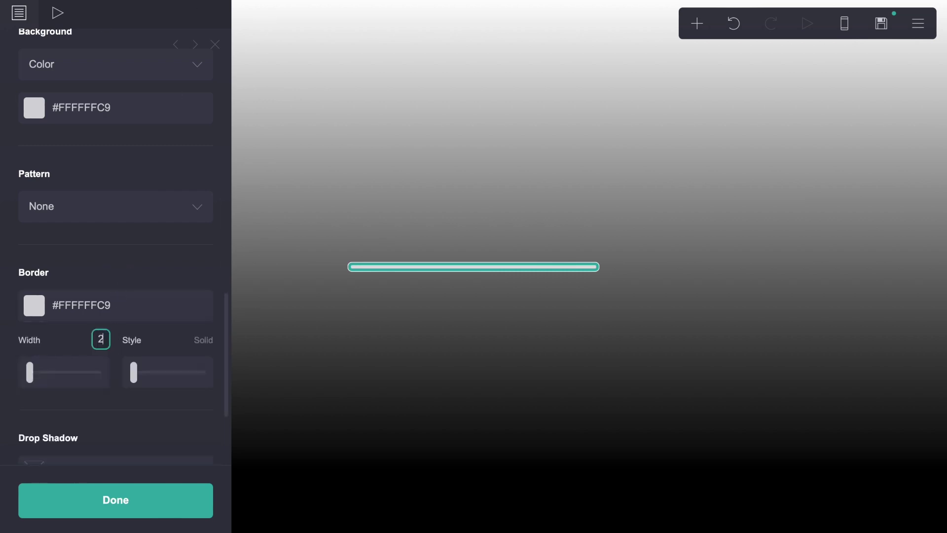
click(304, 332)
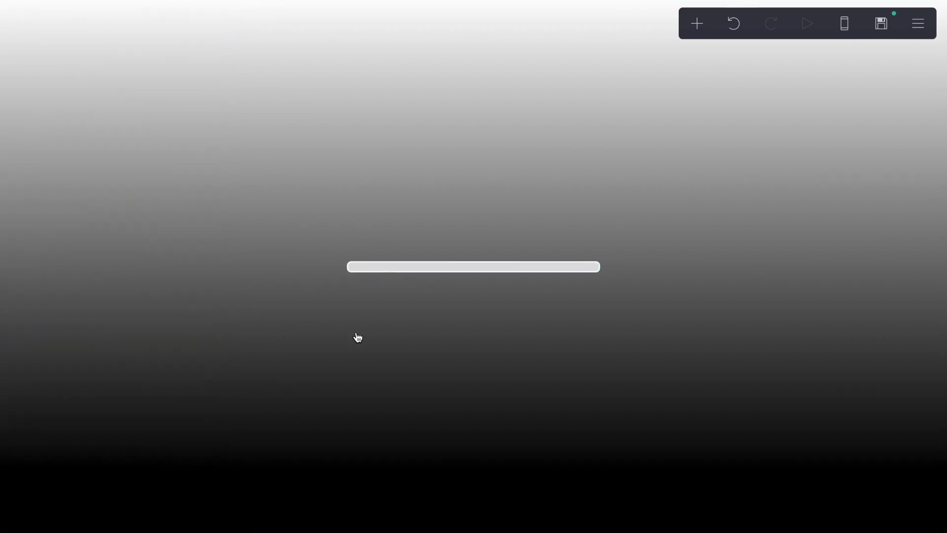
Add a container to the page and set its vertical and horizontal padding to 0.25 each
click(699, 27)
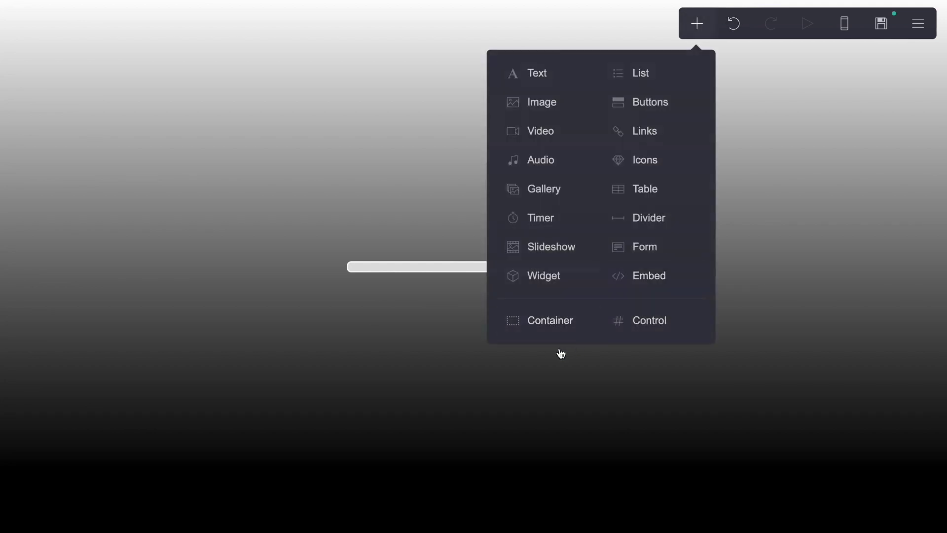
click(560, 328)
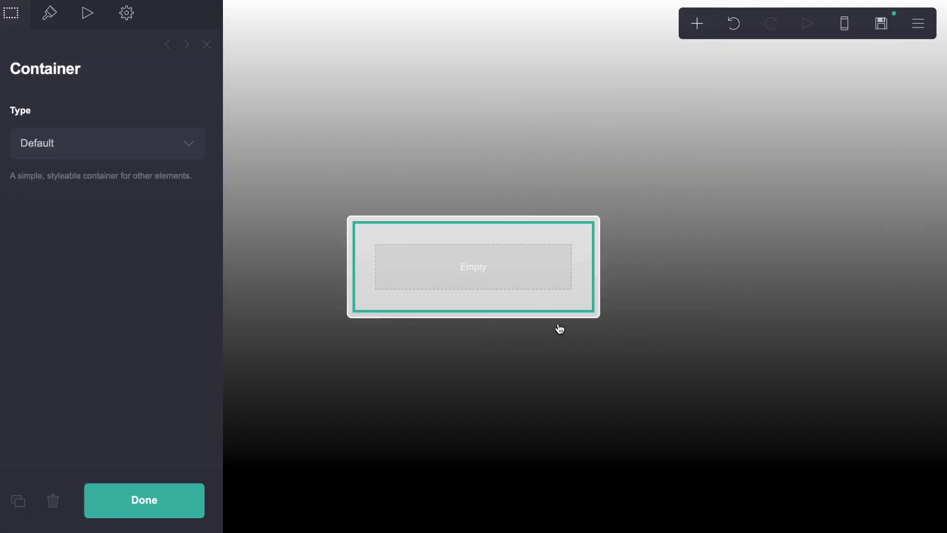
click(59, 15)
click(105, 217)
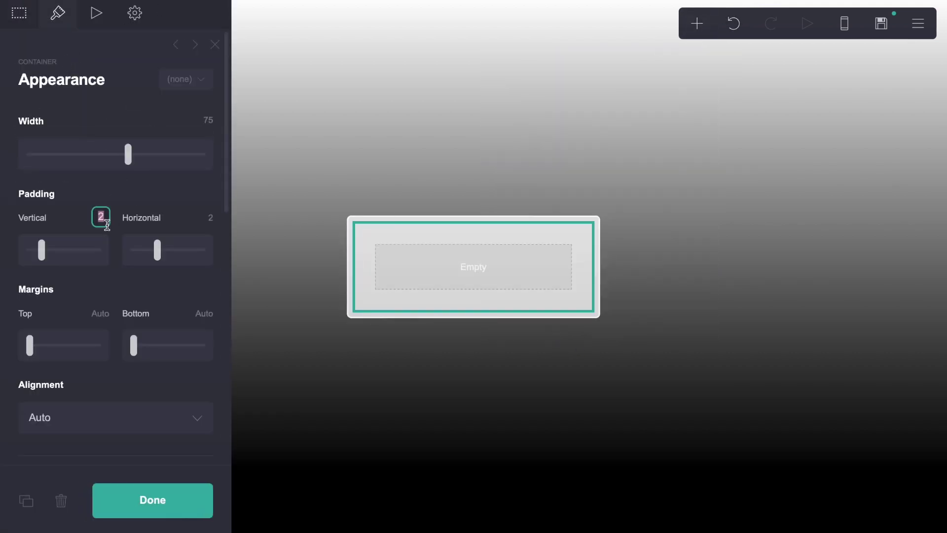
text(0.25)
key(Return)
click(210, 217)
text(0.25)
key(Return)
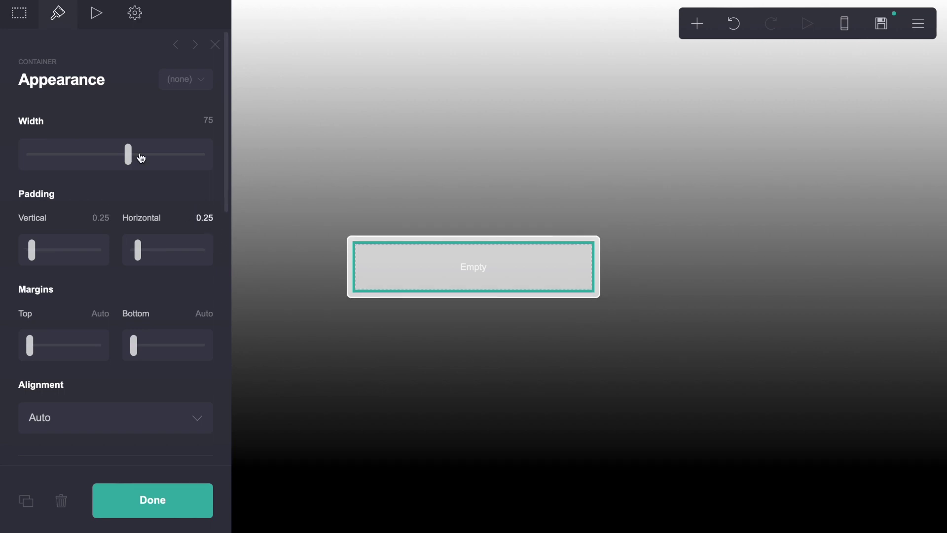
Change the container's type to Columns
click(19, 14)
click(90, 139)
click(93, 148)
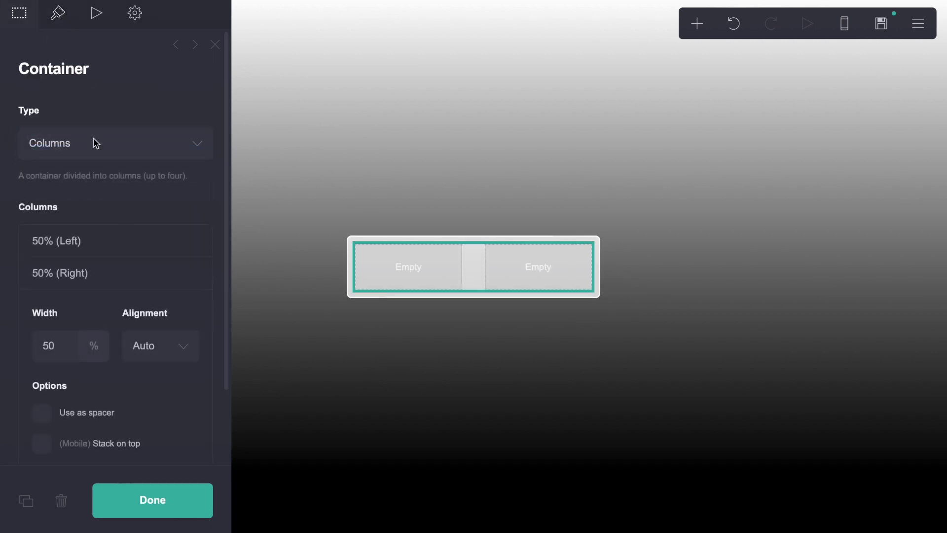
Set the gutters between the container's columns to 0.5
scroll(140, 281, down, 3)
click(64, 18)
click(205, 203)
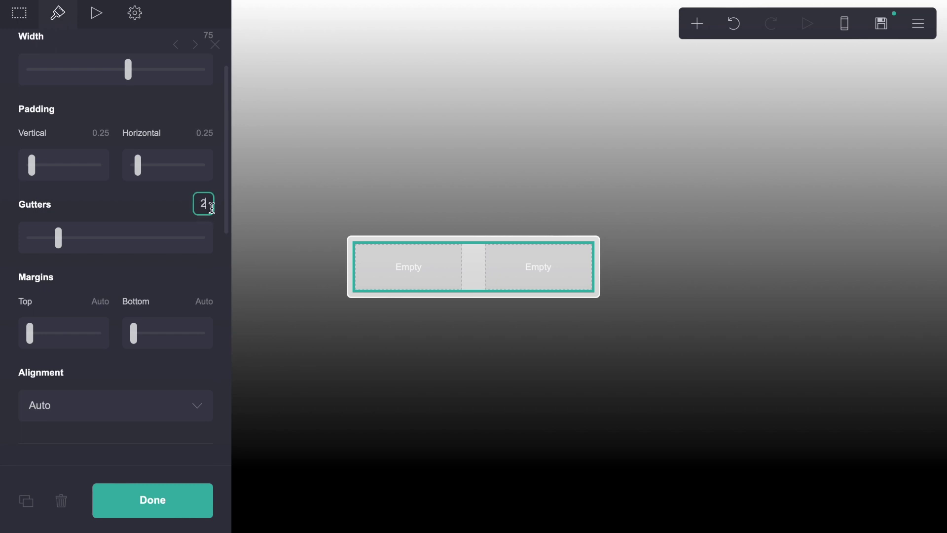
text(0.625)
key(Return)
click(204, 203)
text(0.5)
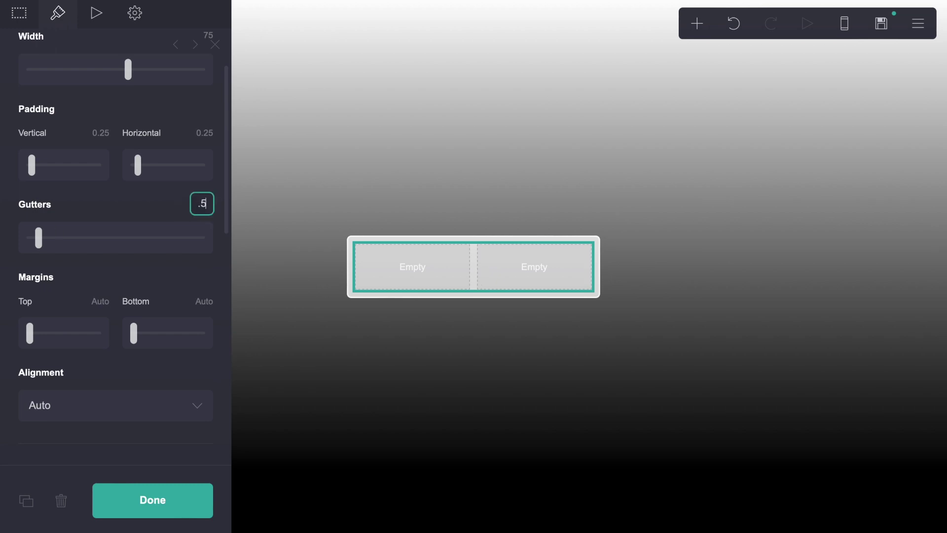
key(Return)
Switch the container's mobile appearance to manual and set its mobile layout to Default
scroll(99, 316, down, 5)
click(192, 388)
scroll(91, 277, down, 5)
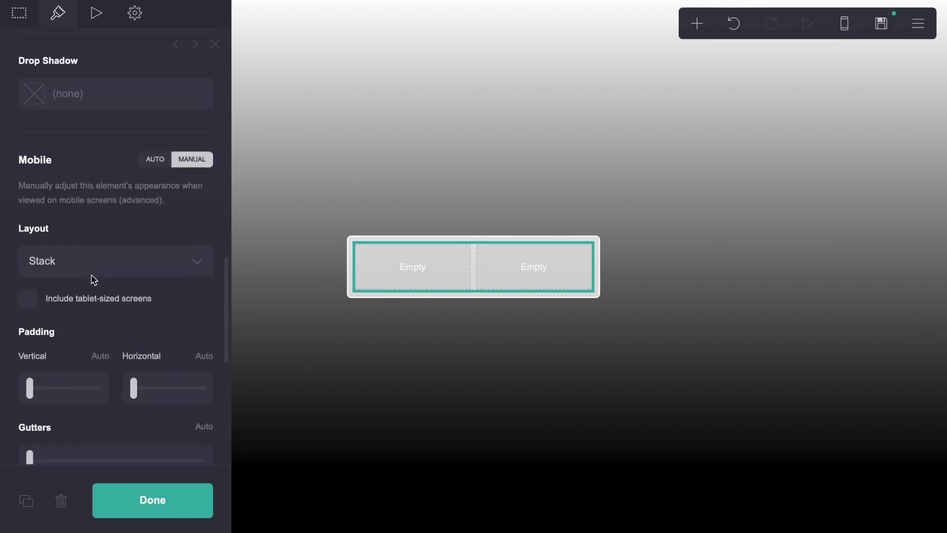
click(89, 224)
click(85, 202)
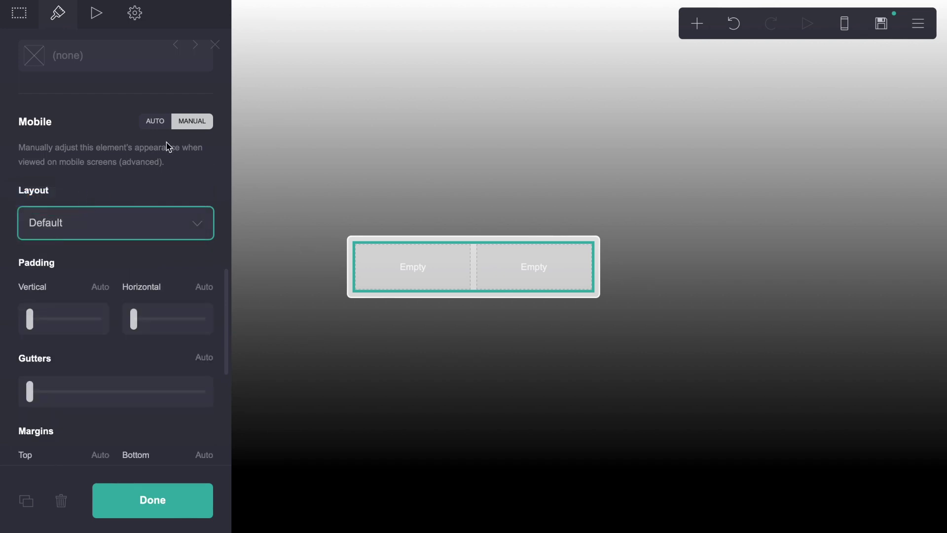
Give the columns container a solid black background colour, #000000
scroll(106, 176, up, 5)
click(98, 147)
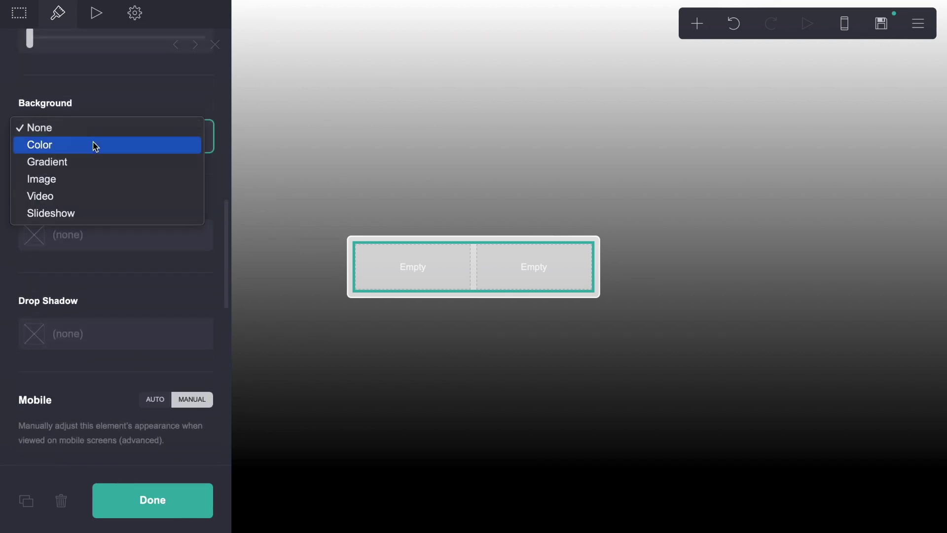
click(93, 146)
click(74, 179)
text(000000)
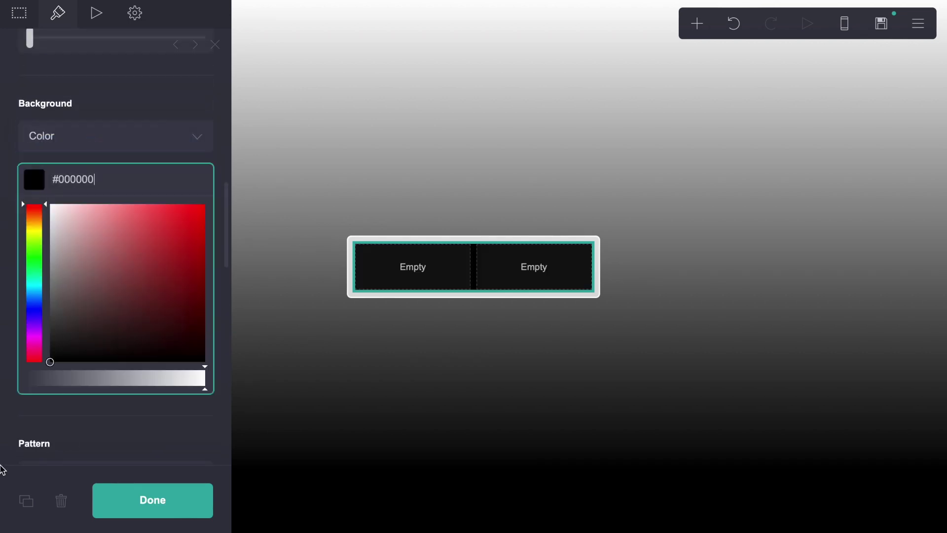
Apply the Pixels pattern to the container background with the pattern colour #FFFFFF80
click(106, 271)
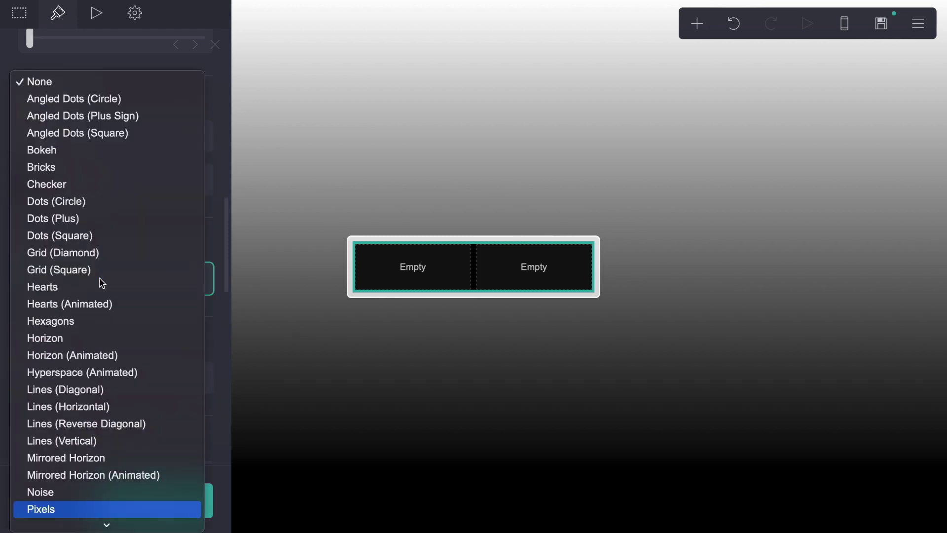
key(Return)
click(106, 336)
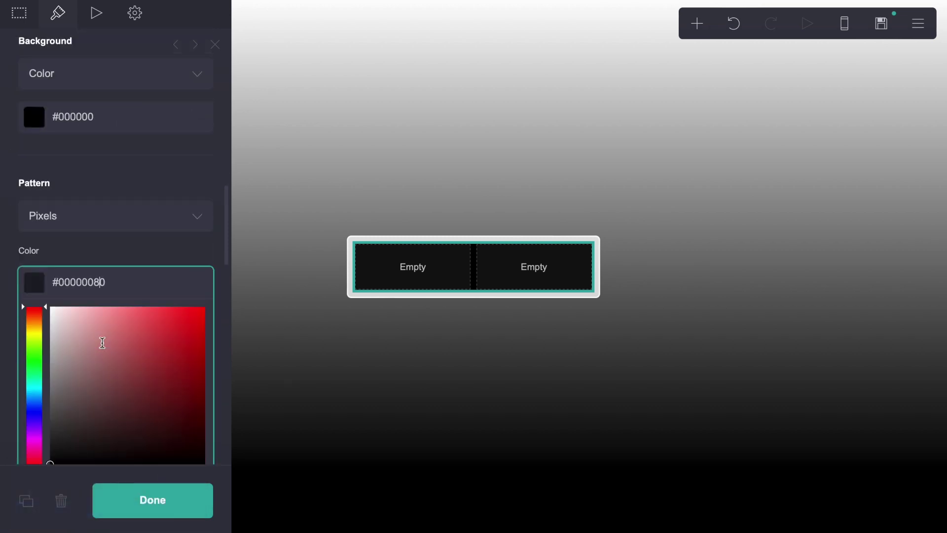
text(FFFFFF80)
click(87, 186)
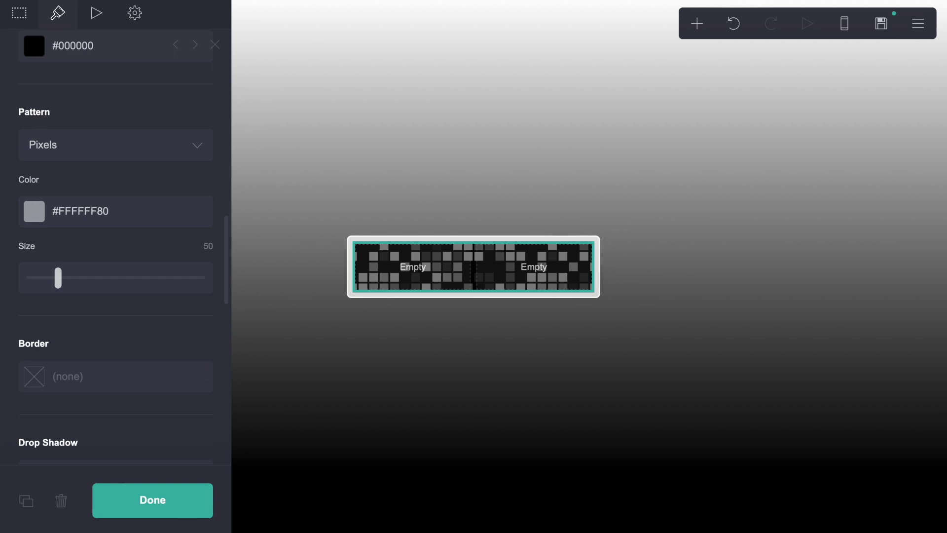
Change the container's Pixels pattern colour to semi-transparent grey #E8E8E873 and its size to 26
click(91, 220)
text(E8E8E8)
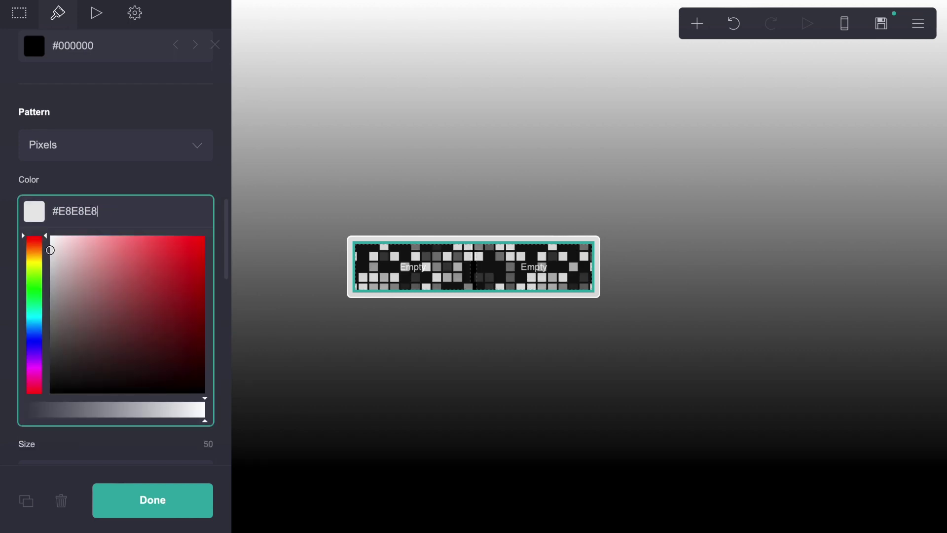
drag(179, 412, 109, 411)
click(115, 172)
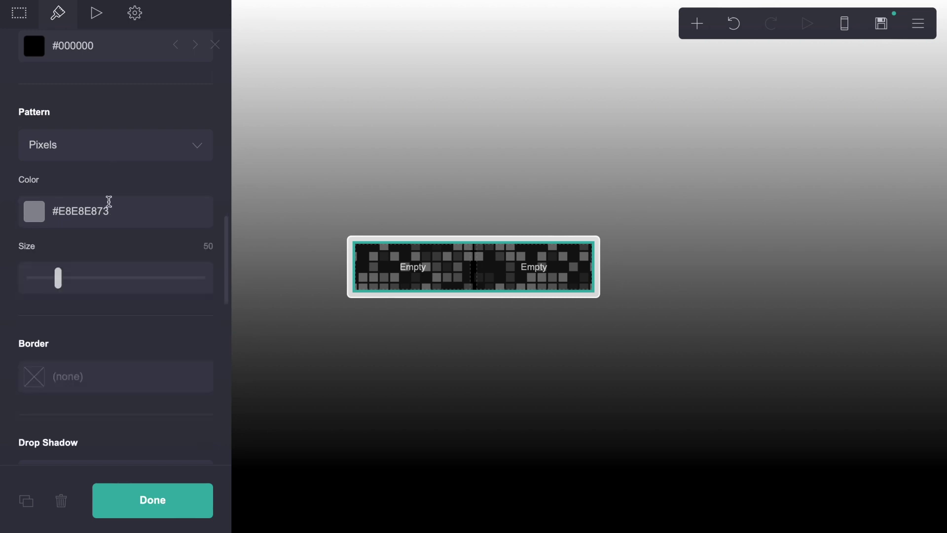
drag(57, 295, 46, 292)
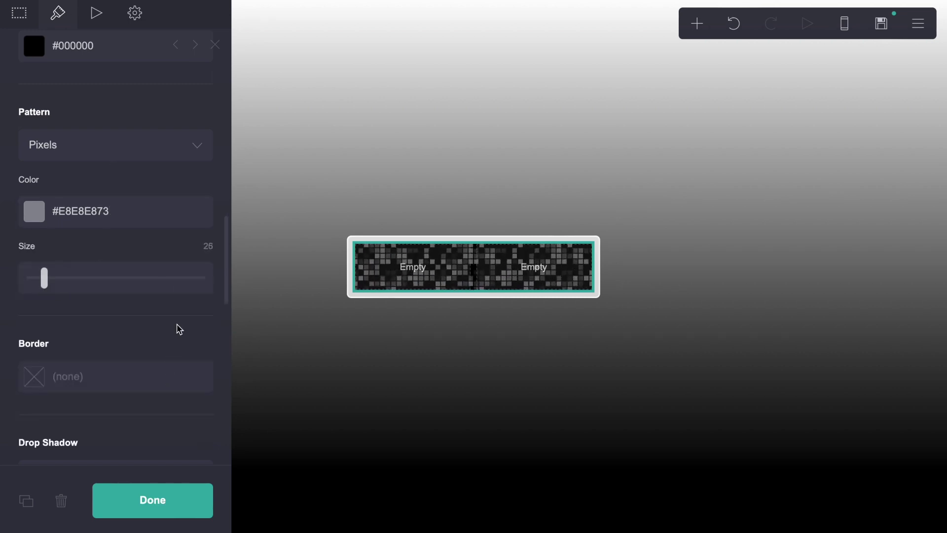
Set the container's Pixels pattern size to 32 and add a solid black #000000 drop shadow to the container
drag(46, 287, 50, 286)
scroll(78, 312, down, 4)
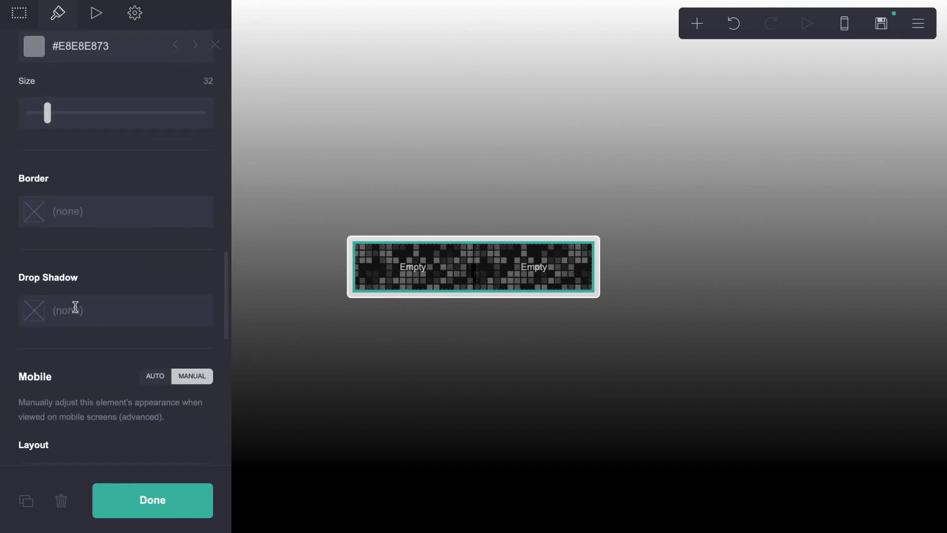
click(98, 315)
click(51, 364)
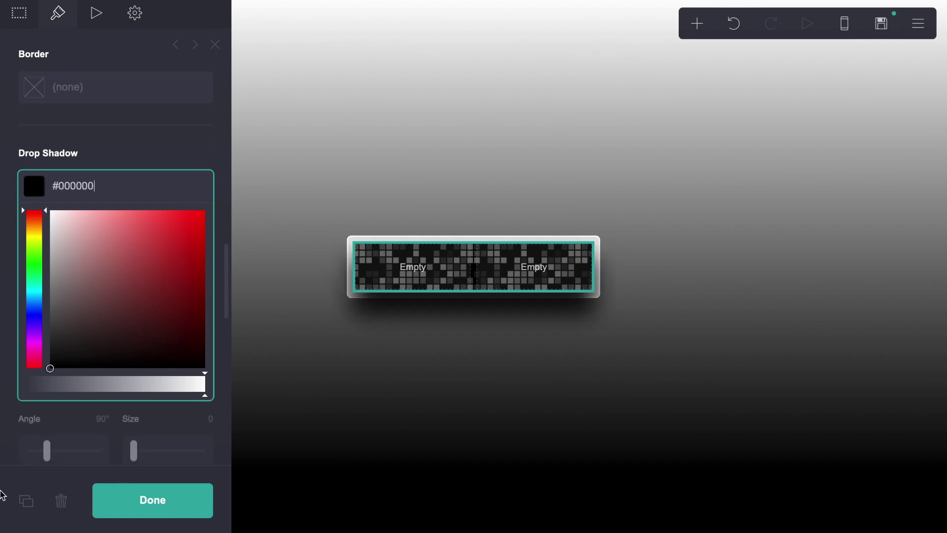
click(140, 153)
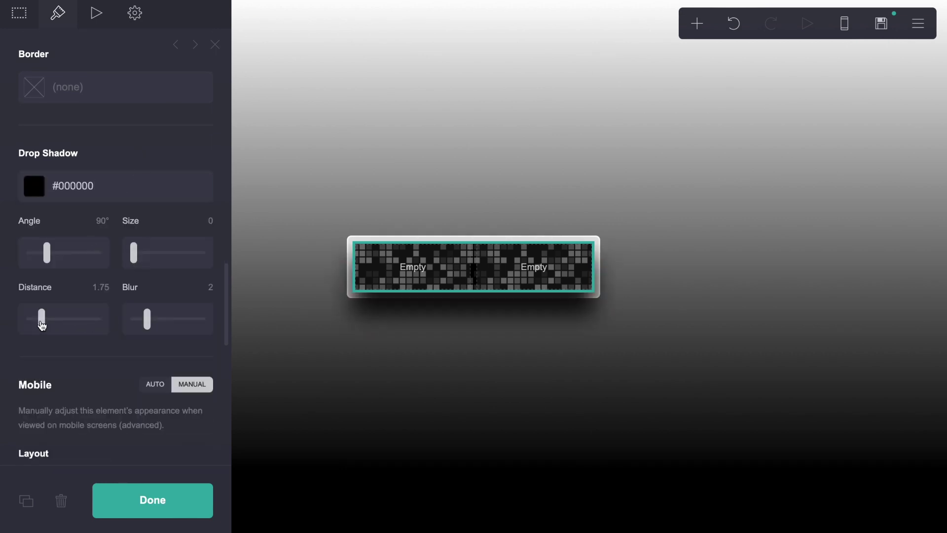
Set the container's drop shadow to distance 0, blur 0.25 and size 0.125
drag(43, 325, 9, 325)
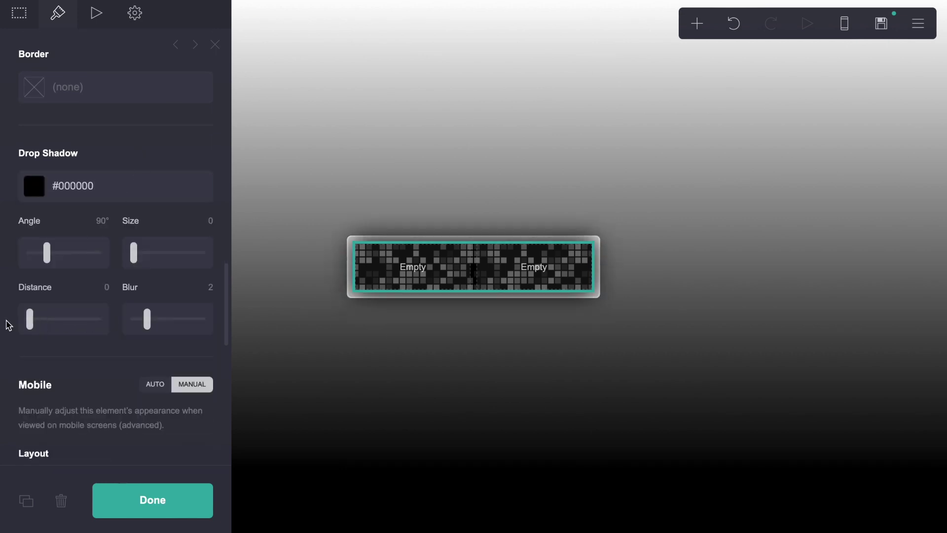
click(215, 287)
text(.25)
key(Return)
click(209, 221)
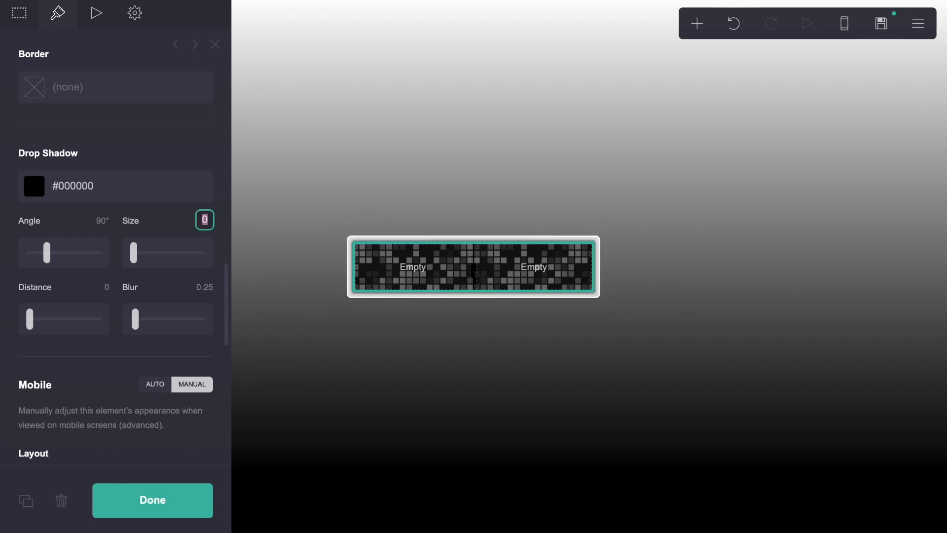
text(.125)
key(Return)
click(413, 375)
click(413, 375)
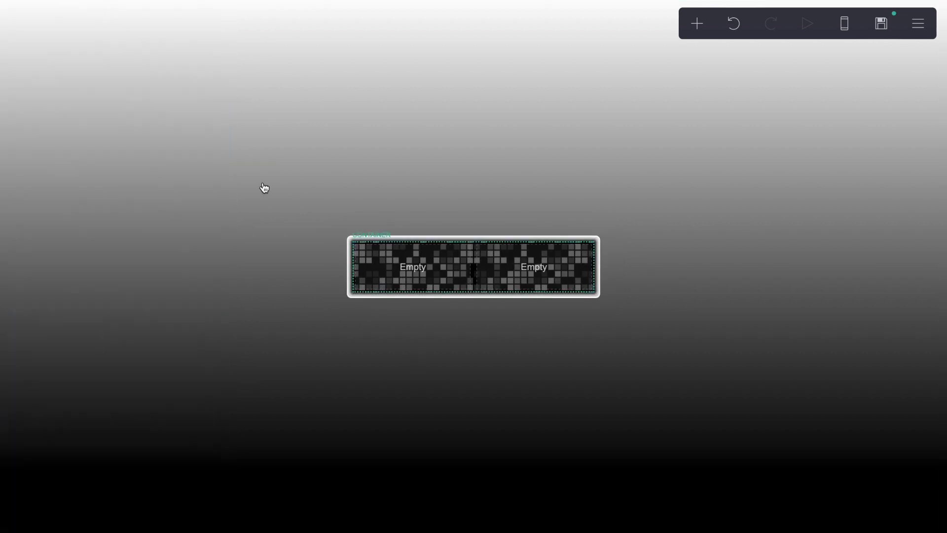
Make the container's Pixels pattern colour more transparent, using #E8E8E847
click(416, 248)
scroll(108, 62, down, 10)
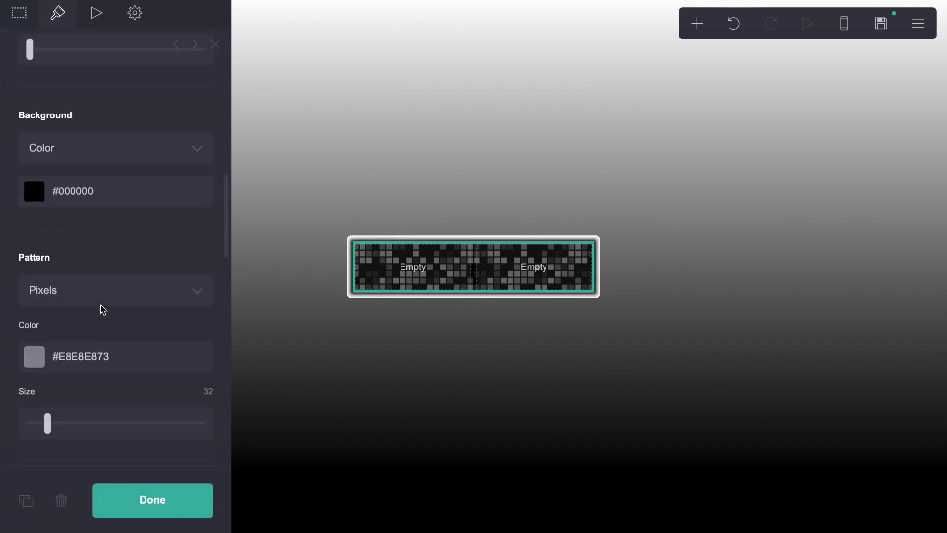
click(82, 273)
scroll(114, 295, down, 2)
click(75, 379)
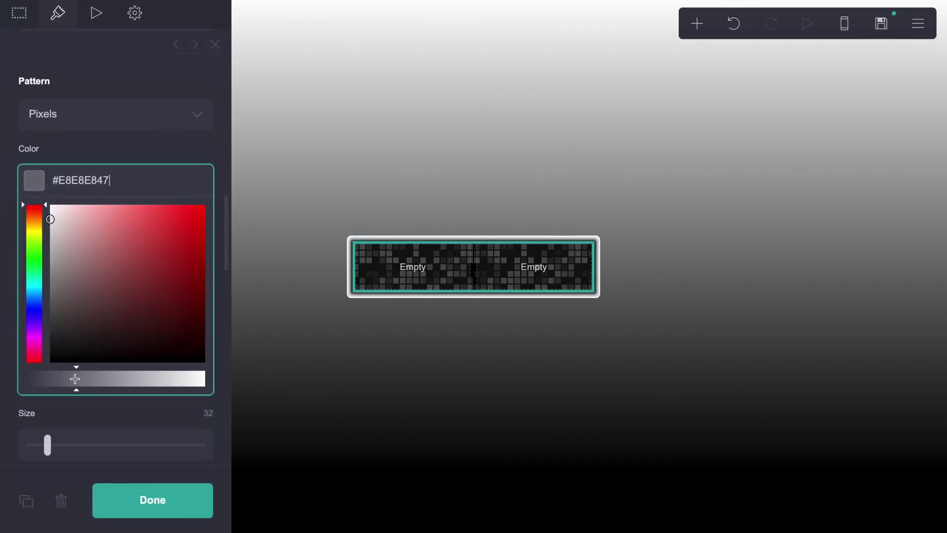
Split the container's columns into 40% for the left one and 60% for the right one
click(21, 15)
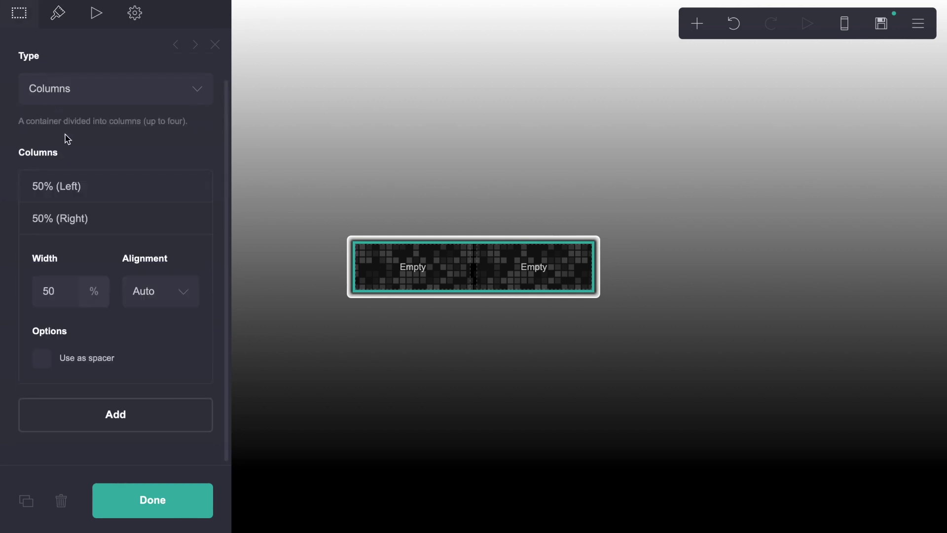
double_click(66, 284)
text(40)
key(Return)
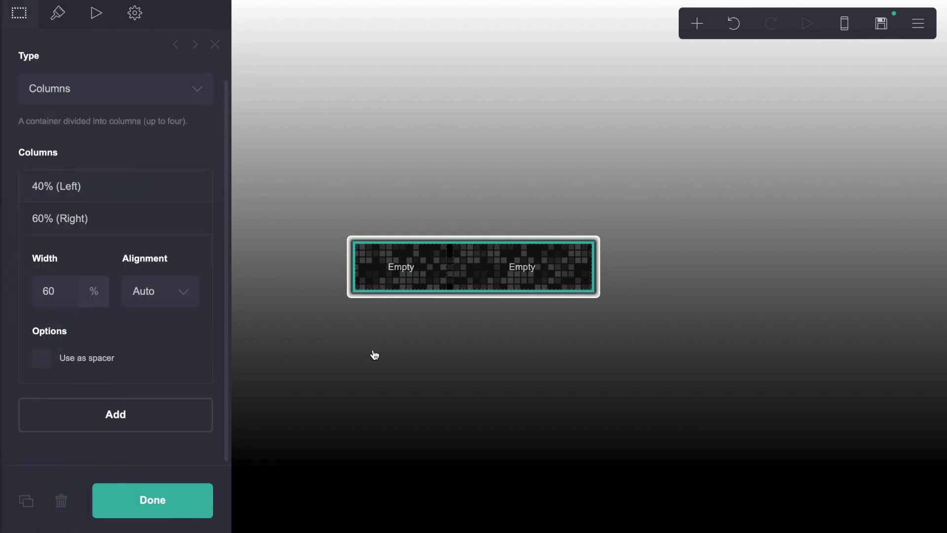
click(584, 245)
click(596, 304)
Add an image element and place it in the container's left column
click(697, 23)
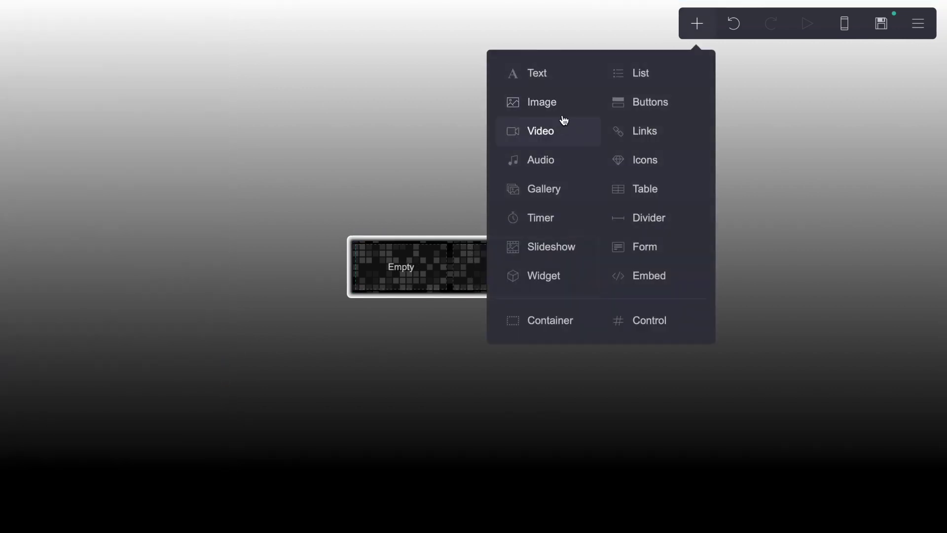
click(542, 102)
drag(515, 282, 412, 174)
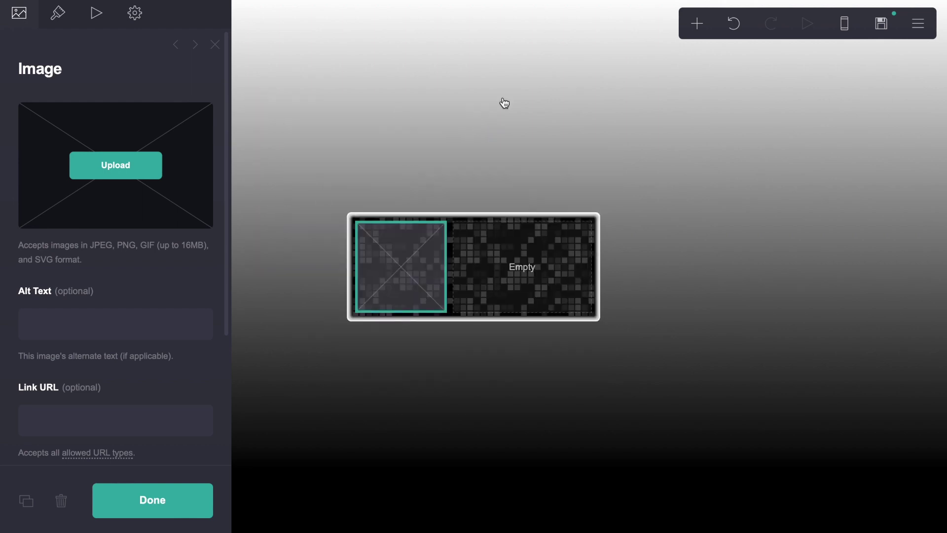
Upload original.jpeg from Downloads to the image element, cropped to a square over the upper part of the photo
click(118, 160)
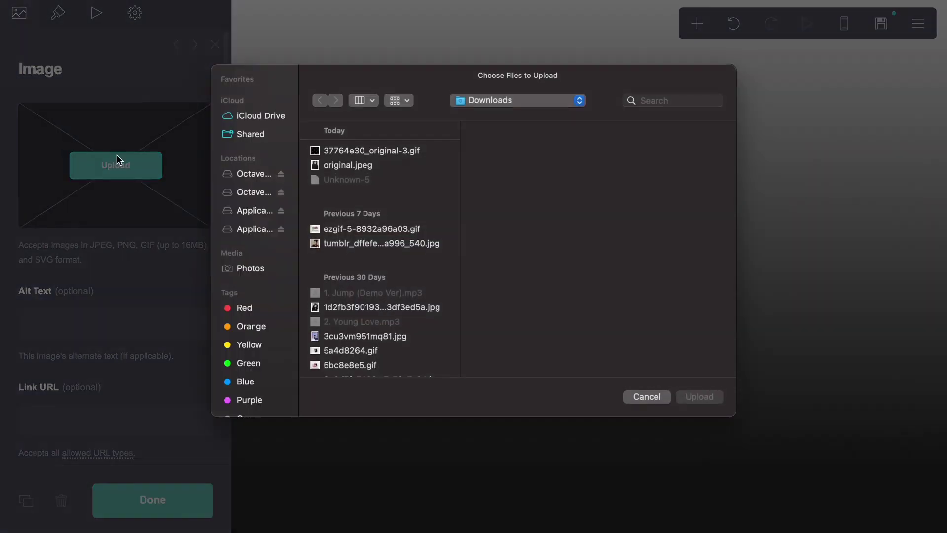
click(389, 164)
click(682, 399)
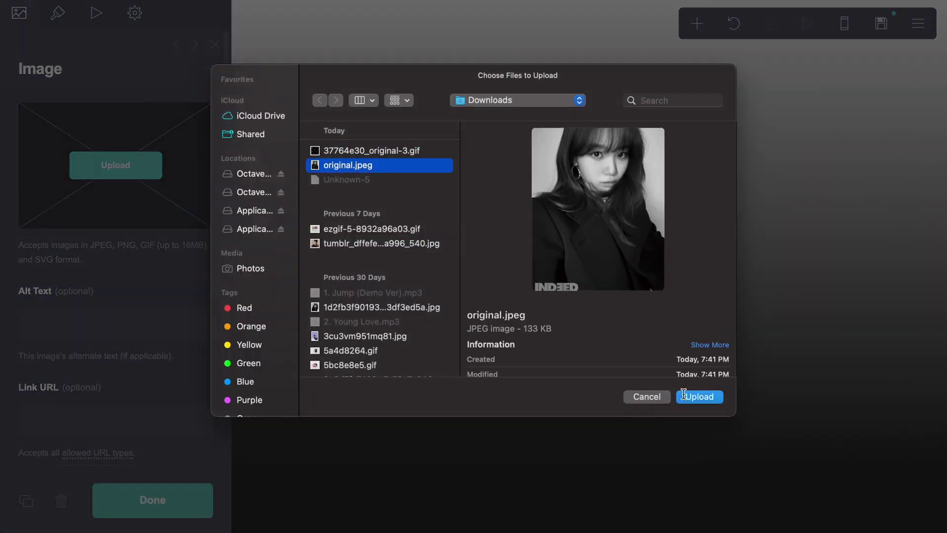
drag(579, 362, 296, 112)
drag(573, 383, 672, 423)
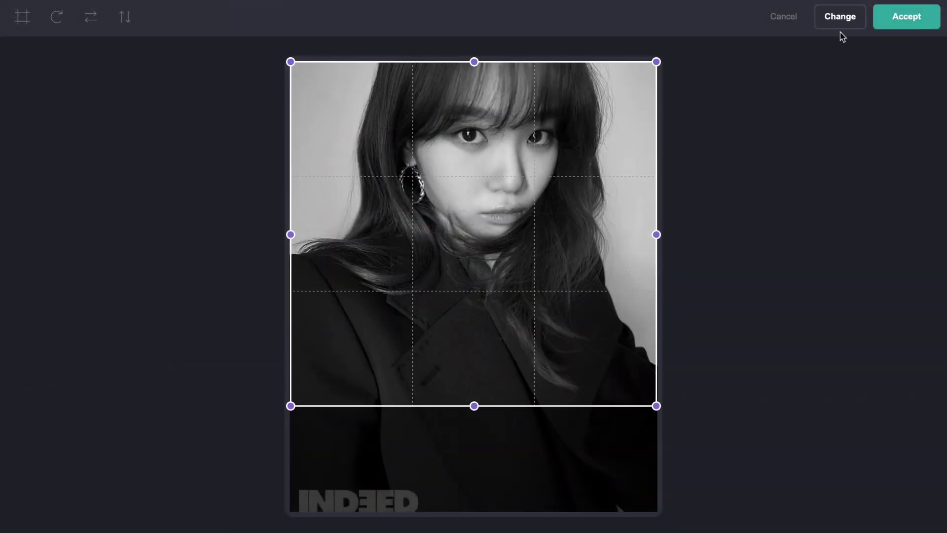
click(20, 20)
click(883, 19)
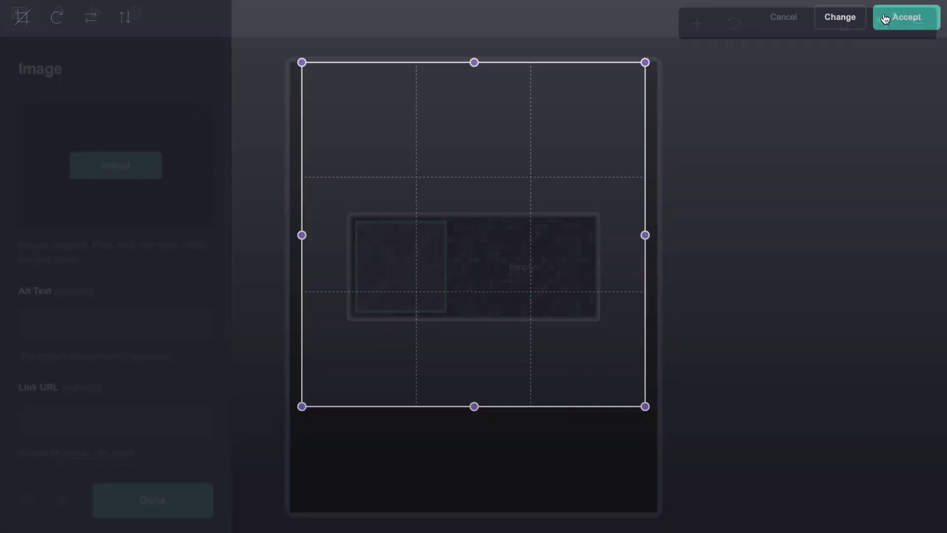
Set the image's width to 7.125 in its appearance settings
click(45, 24)
click(205, 121)
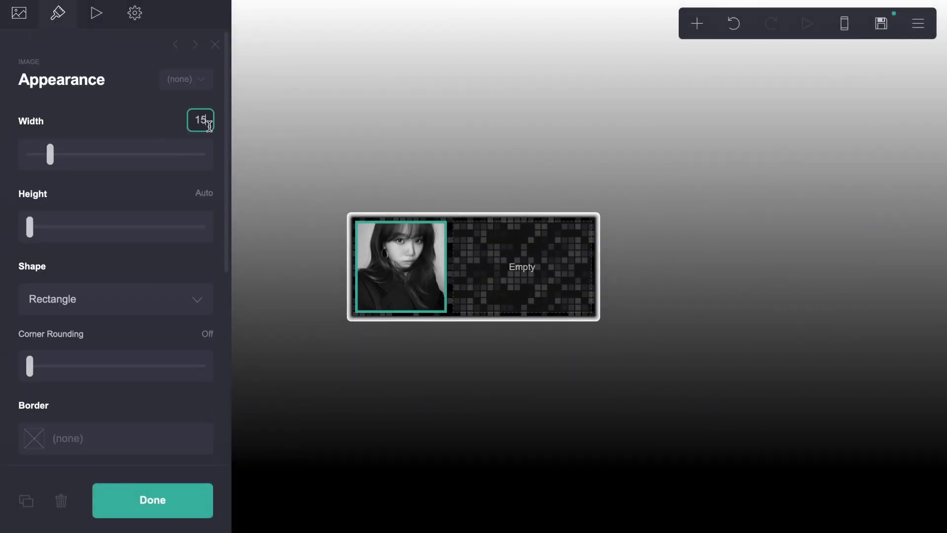
key(BackSpace)
key(BackSpace)
text(7.125)
key(Return)
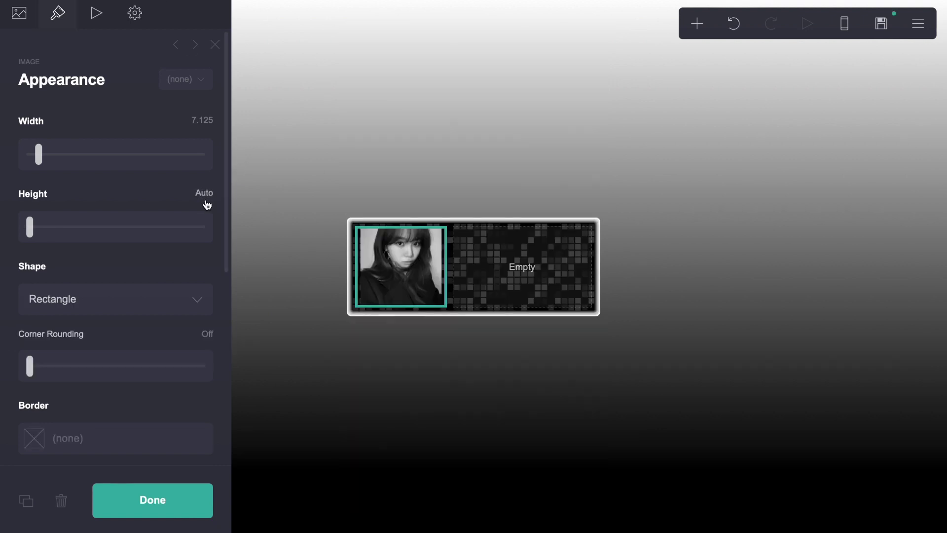
Set the image's height to 6.625 and its shape to Circle
click(206, 199)
text(6.62)
key(Return)
click(89, 367)
click(96, 383)
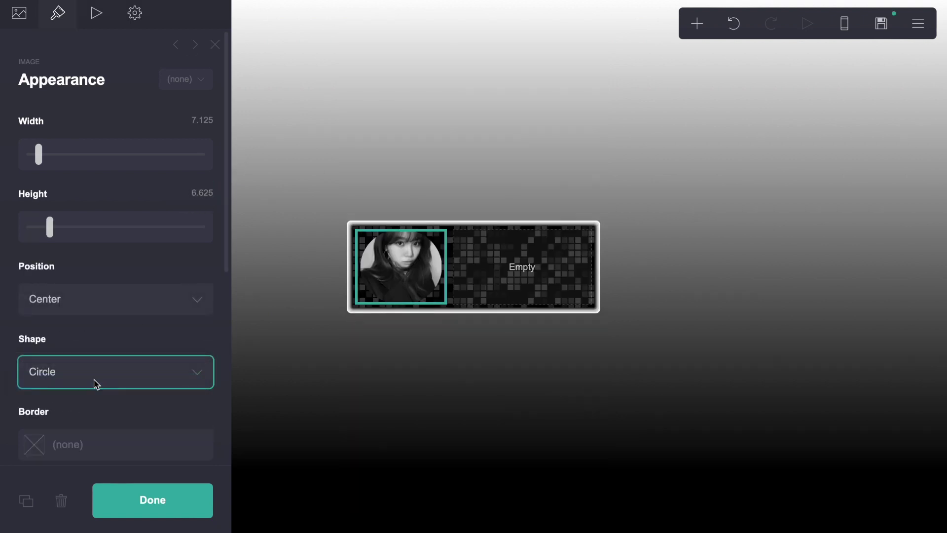
Enter grey #999999 as the image's drop shadow colour, and move it to the border colour instead
scroll(94, 383, down, 7)
click(67, 173)
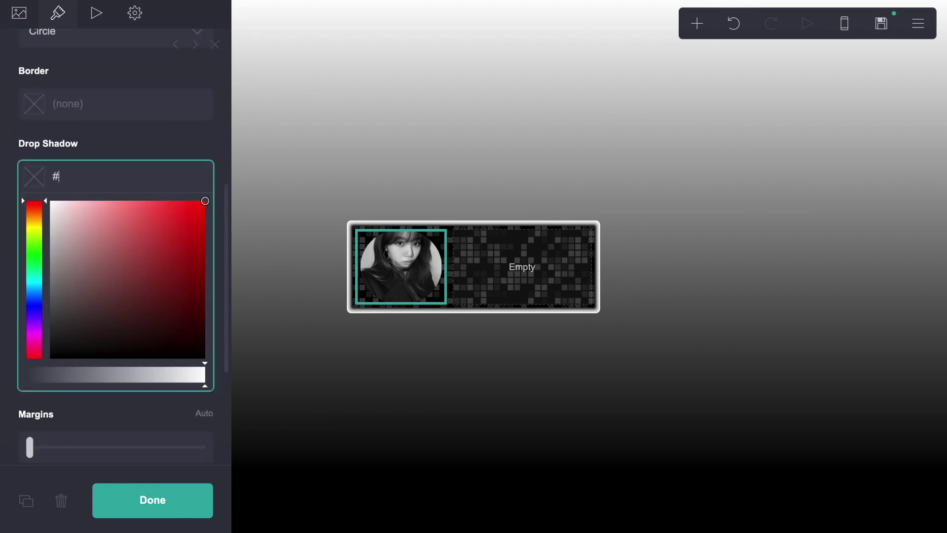
text(9999999)
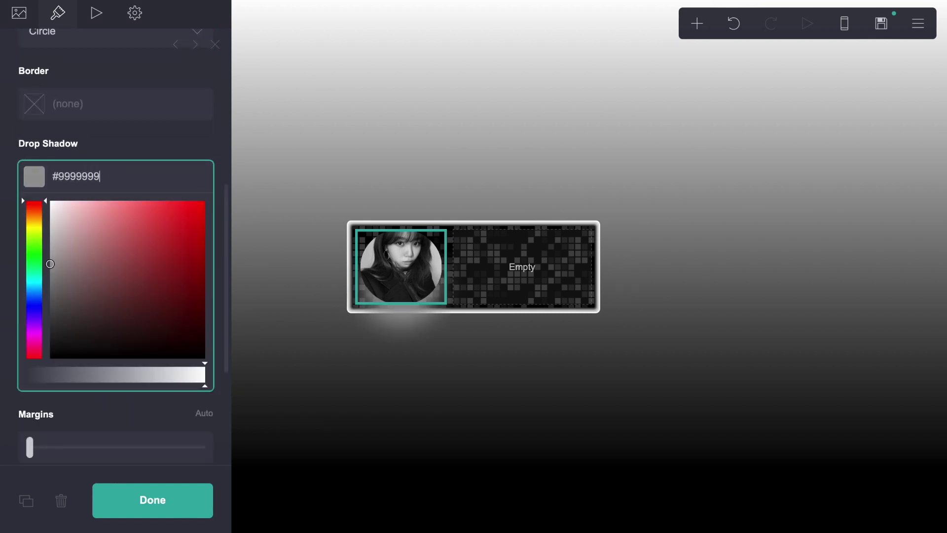
key(super+a)
key(super+x)
click(99, 94)
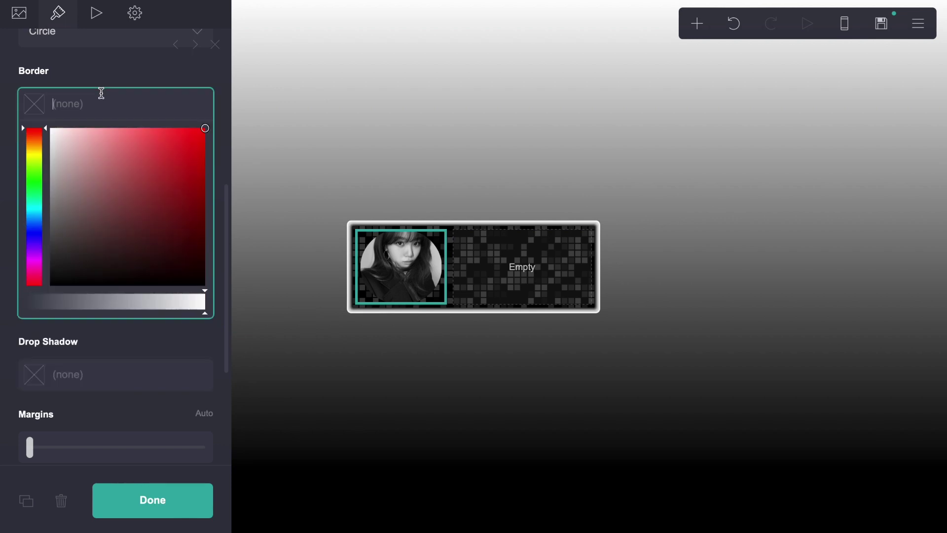
key(super+v)
key(Return)
click(408, 435)
click(387, 288)
scroll(89, 313, down, 9)
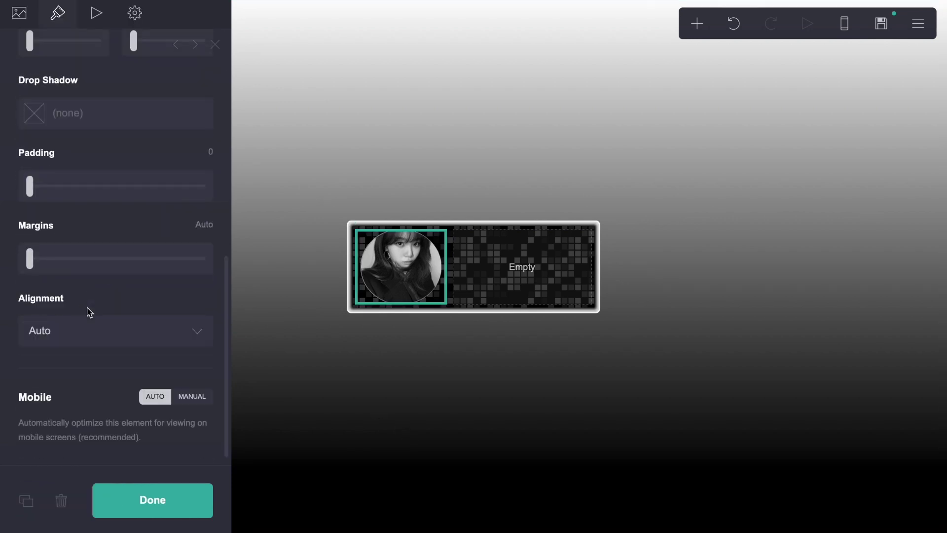
scroll(87, 311, up, 3)
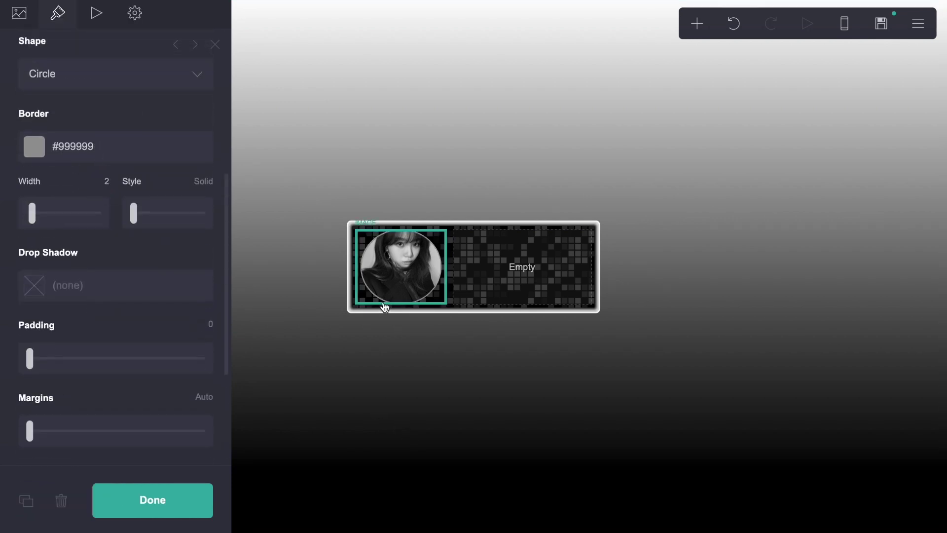
click(375, 383)
click(376, 383)
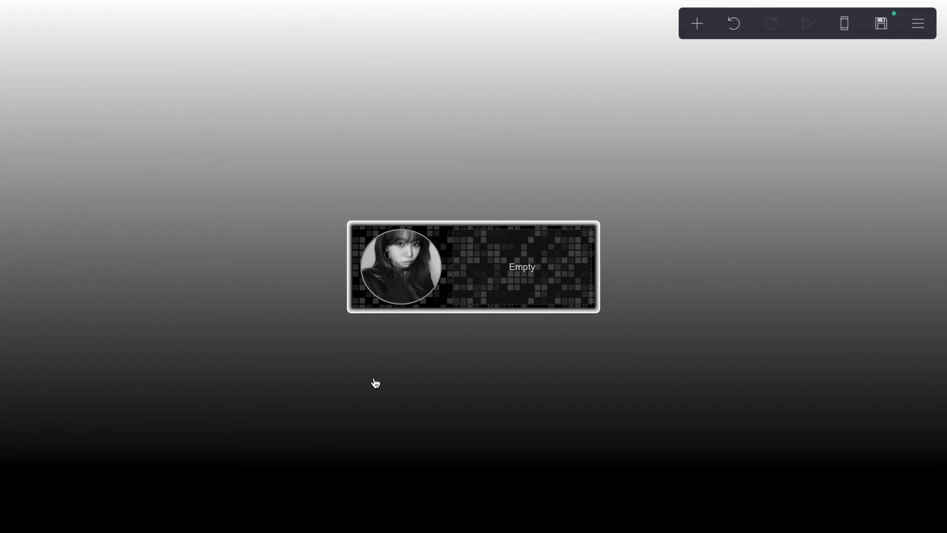
Add an Embed element and place it below the photo in the left column
click(714, 30)
click(672, 279)
drag(474, 310, 407, 269)
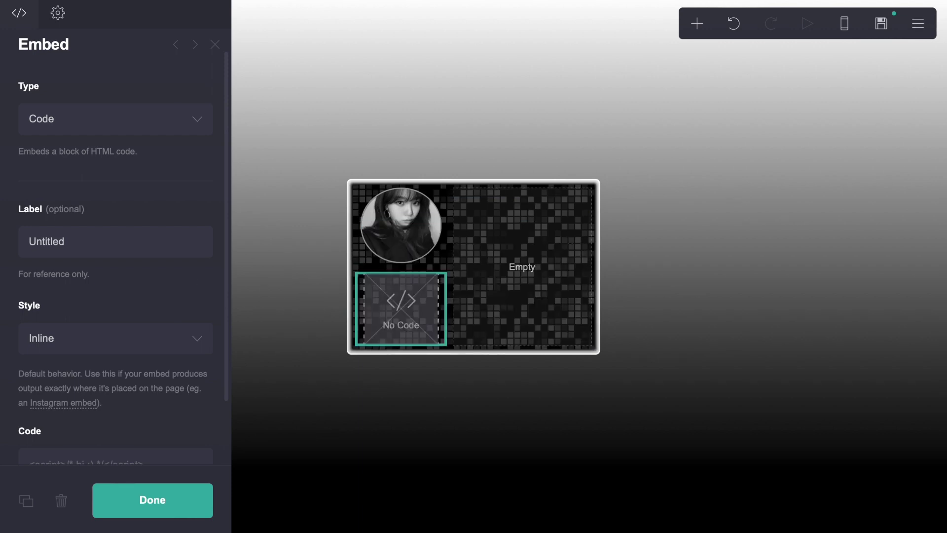
Set the spacing of the columns container's contents to 0.375
click(560, 286)
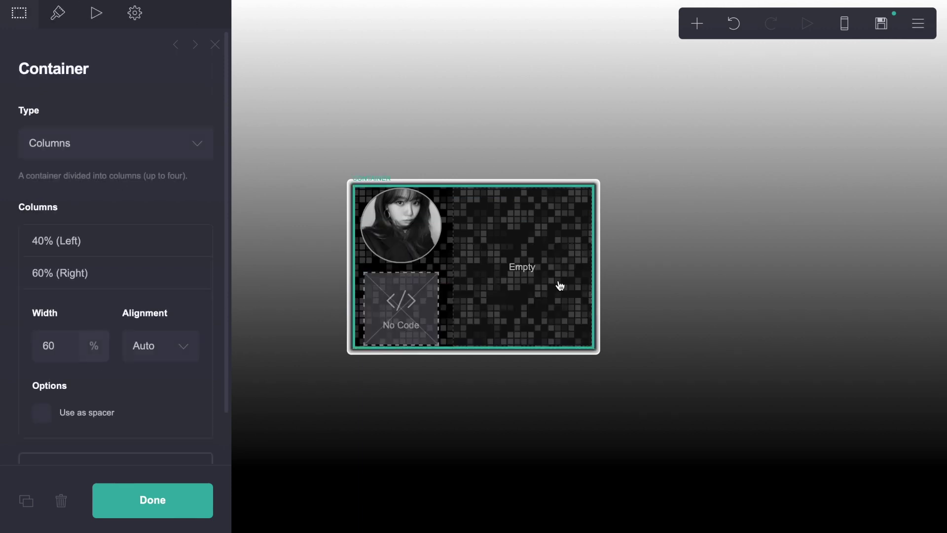
click(58, 15)
scroll(148, 353, down, 7)
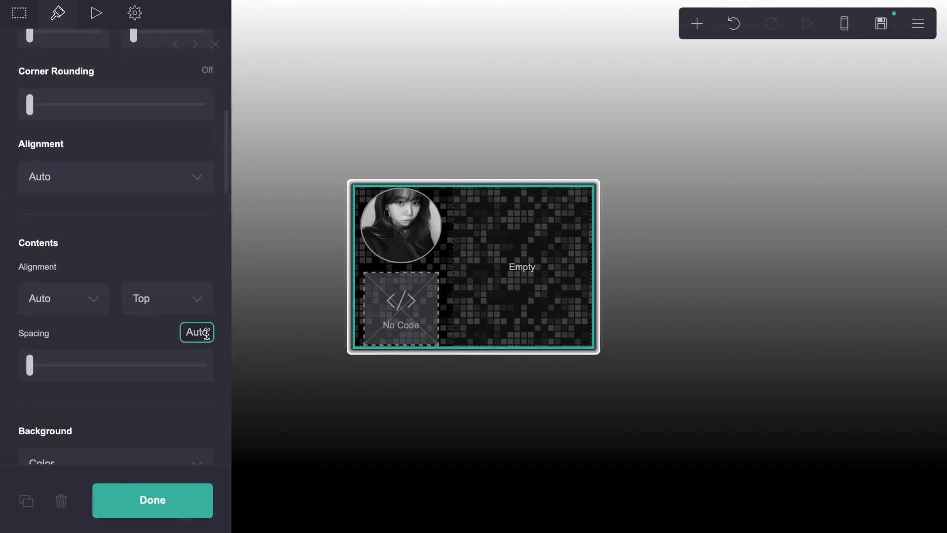
click(208, 334)
text(6)
key(Return)
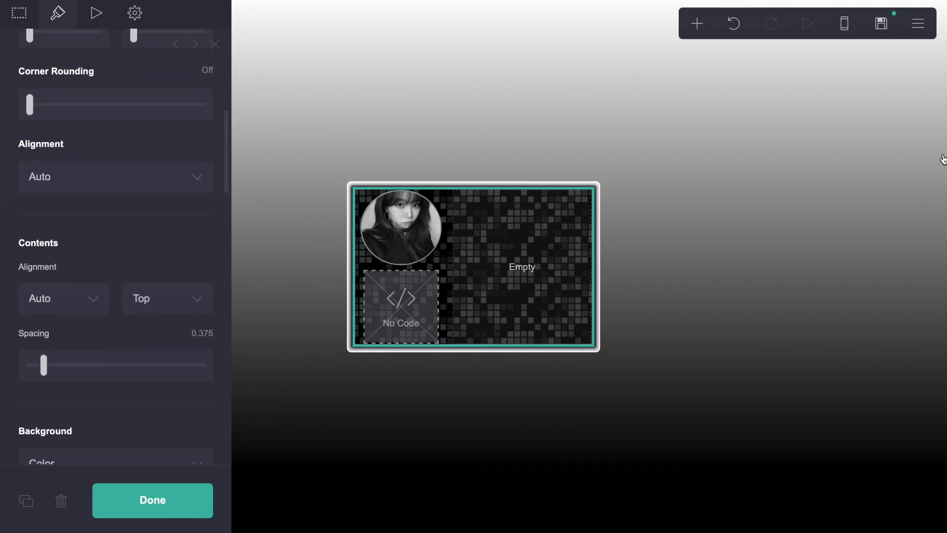
Set the contents spacing of the page box to 0
click(911, 18)
click(811, 177)
scroll(81, 321, down, 10)
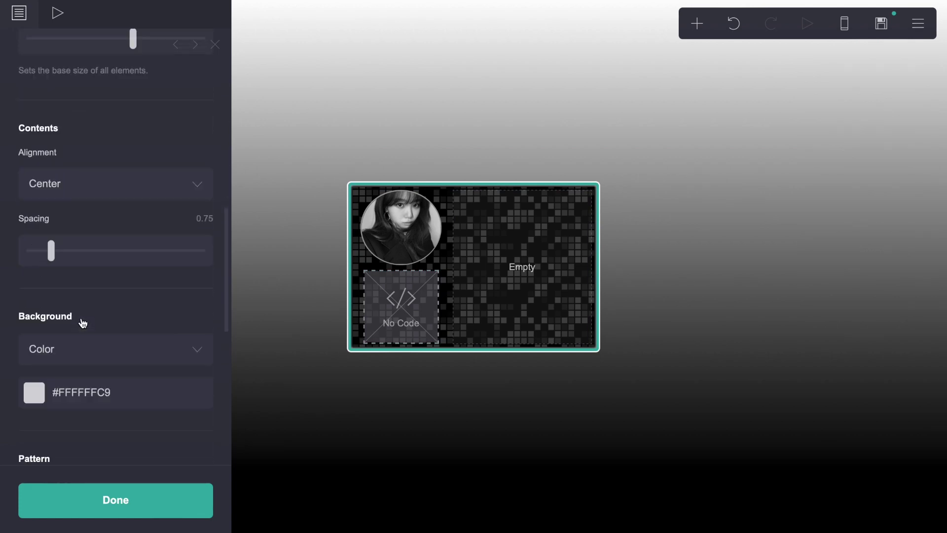
scroll(82, 323, down, 5)
scroll(79, 313, up, 4)
drag(51, 212, 29, 212)
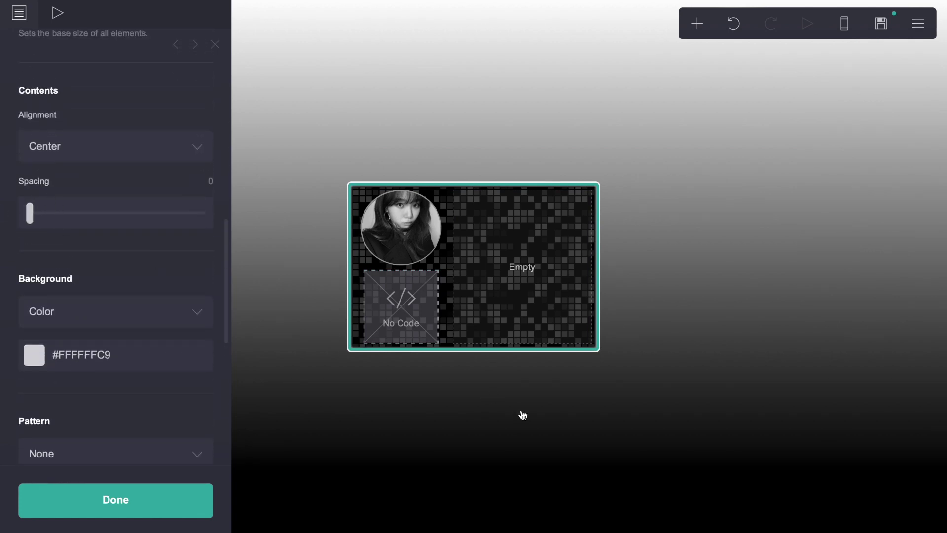
click(522, 412)
Label the embed element in the left column "name"
click(415, 333)
click(91, 271)
text(name)
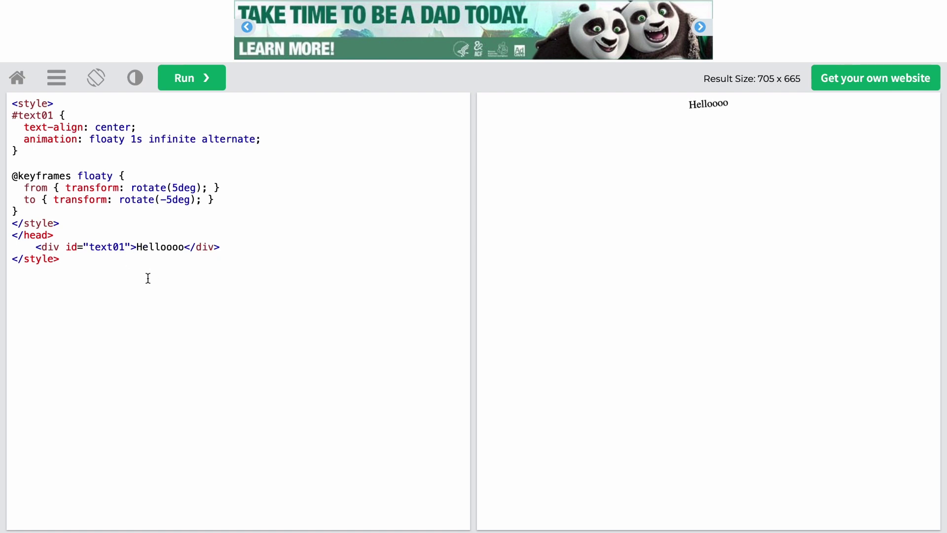
Copy all the floaty text animation code from the online code editor and paste it into the name embed in Carrd
drag(103, 260, 8, 110)
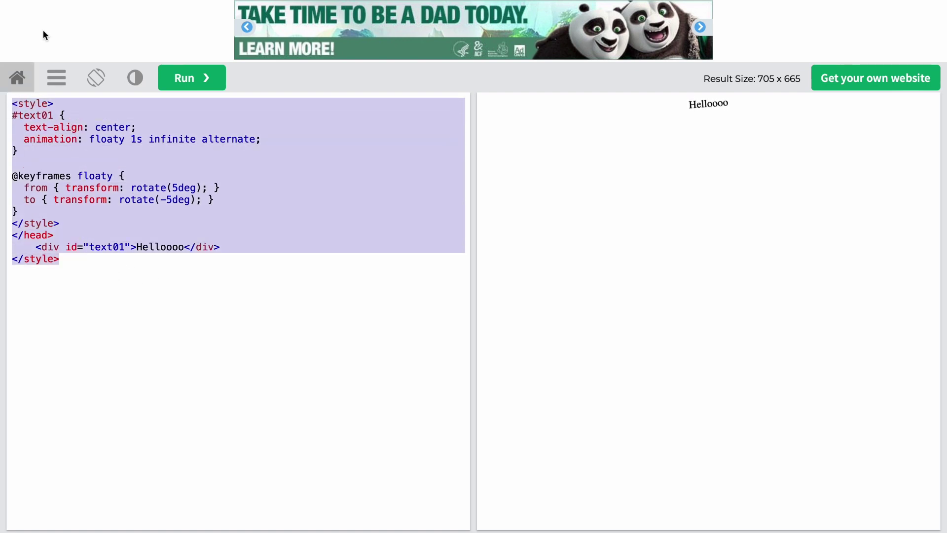
click(54, 1)
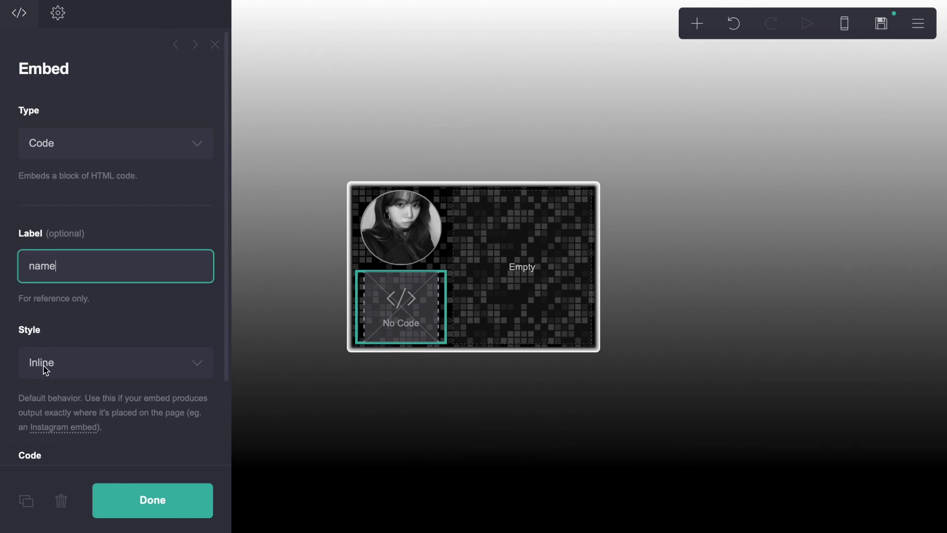
scroll(49, 372, down, 2)
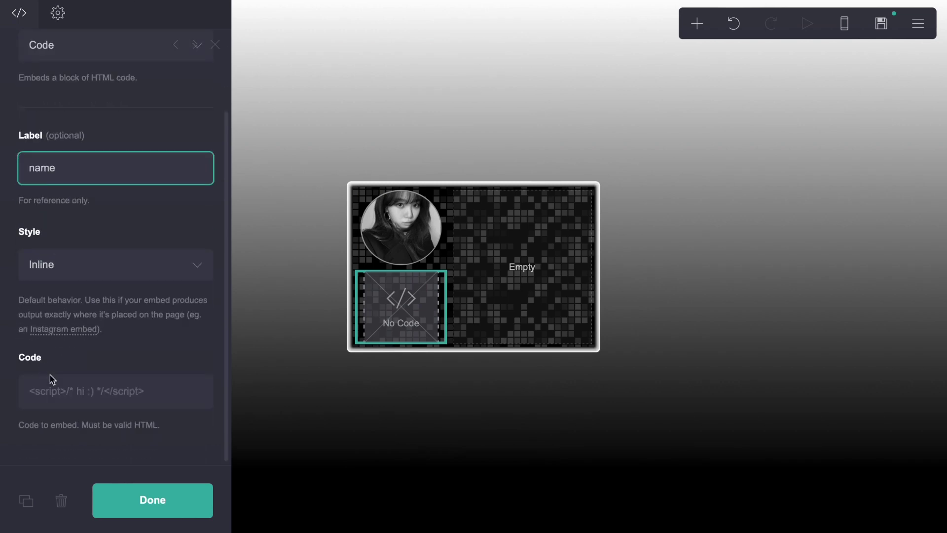
click(55, 385)
key(ctrl+v)
Change the text01 ID to name in both the CSS selector and the div of the embed code
scroll(62, 399, down, 2)
double_click(49, 311)
text(name)
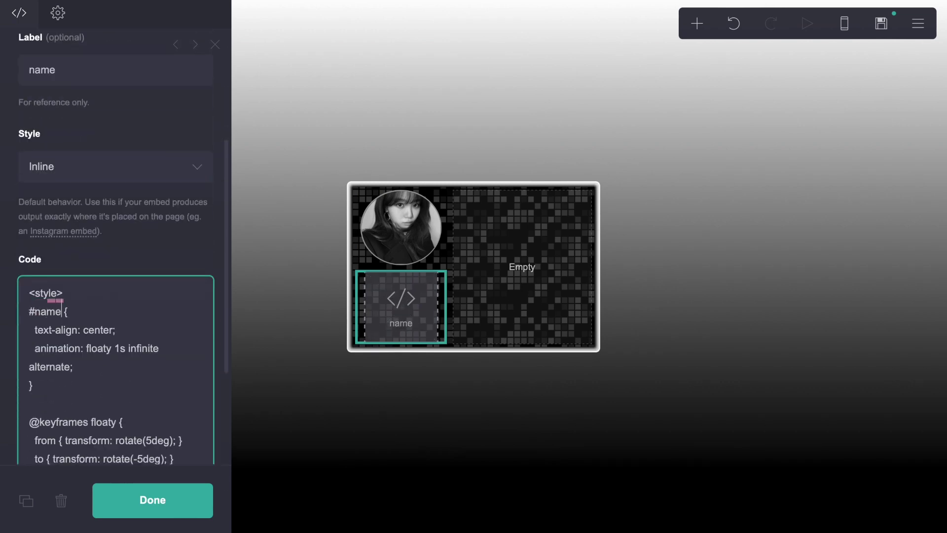
scroll(147, 383, down, 3)
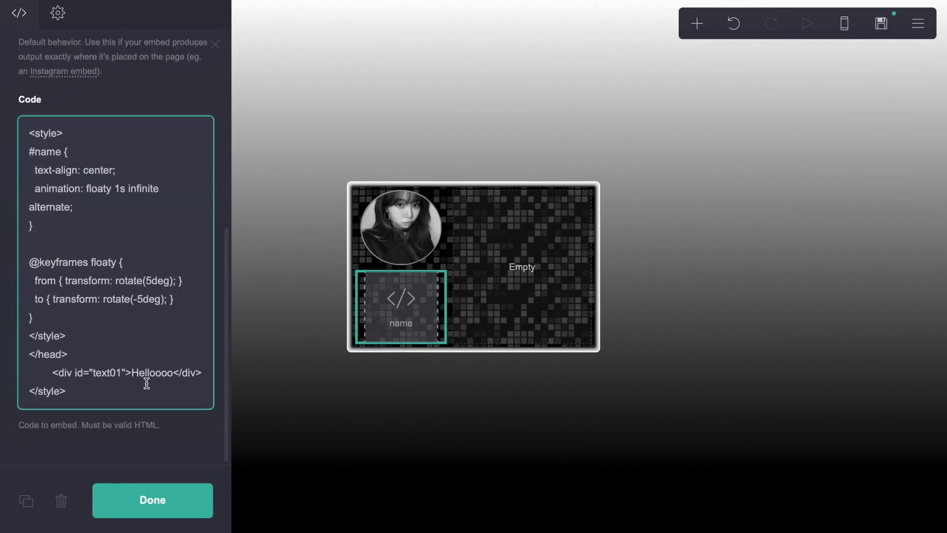
double_click(98, 371)
text(name)
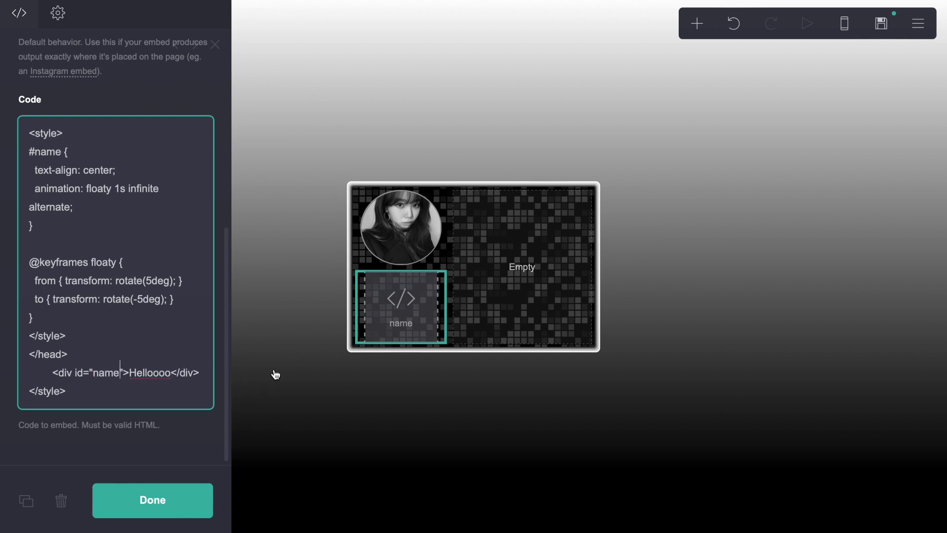
Reopen the name embed and replace the div's placeholder text Helloooo with the profile's name in lowercase
click(401, 390)
click(402, 334)
scroll(148, 346, down, 6)
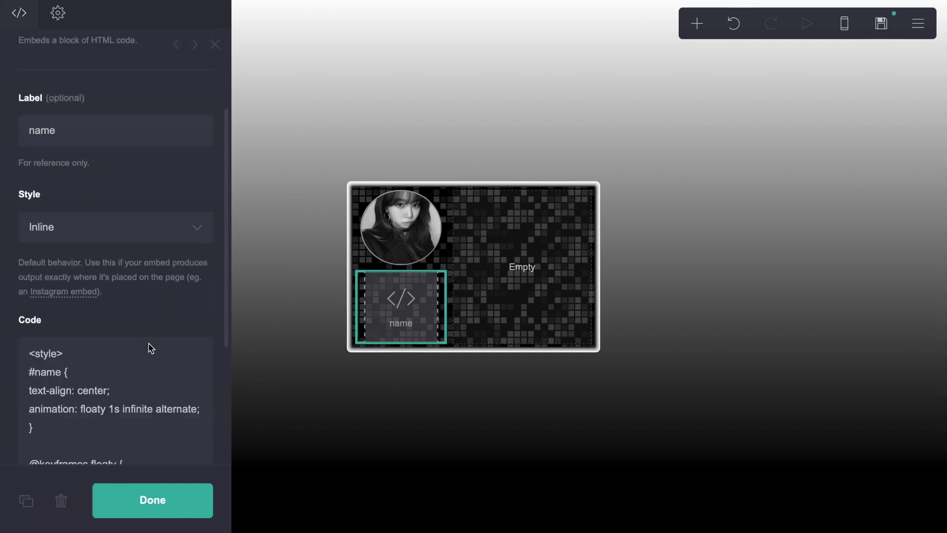
double_click(112, 373)
text(Riti)
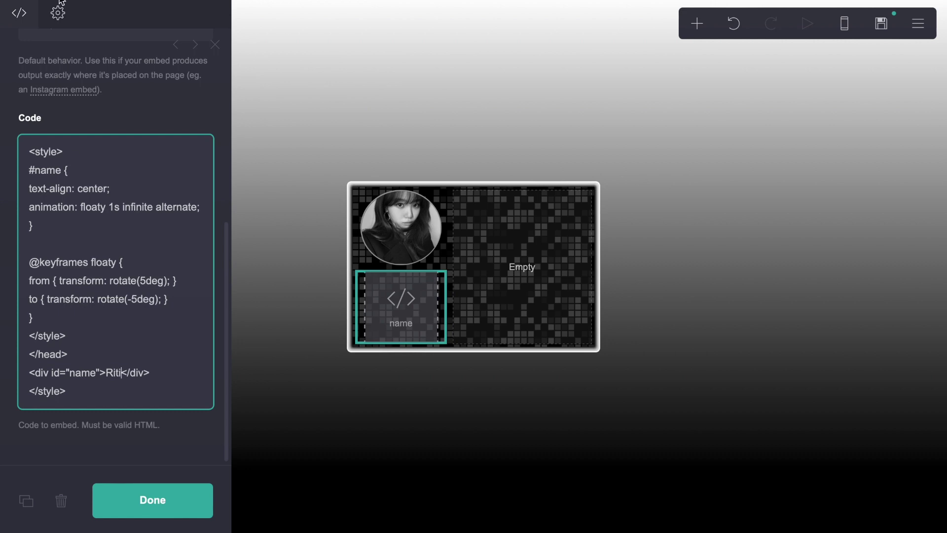
click(114, 375)
key(BackSpace)
key(BackSpace)
text(ri)
click(346, 2)
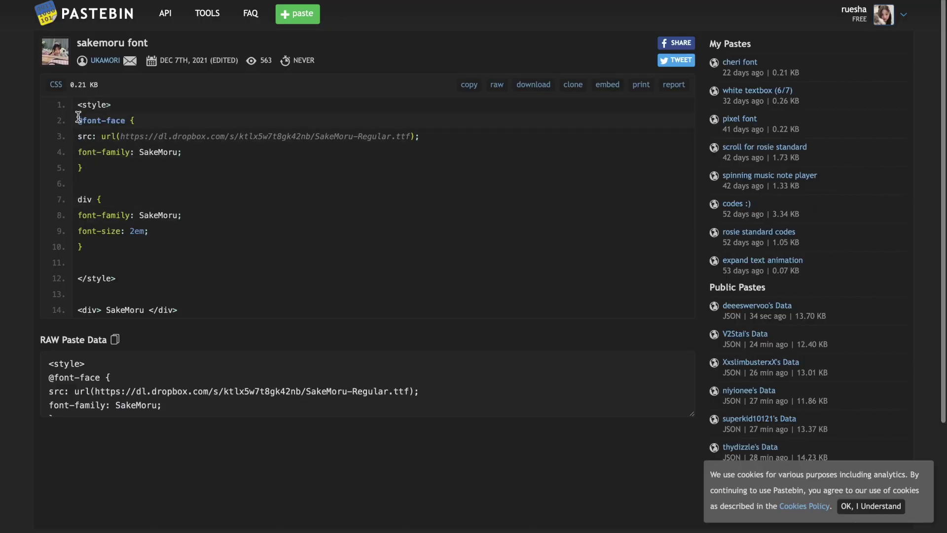
drag(77, 121, 122, 169)
key(ctrl+c)
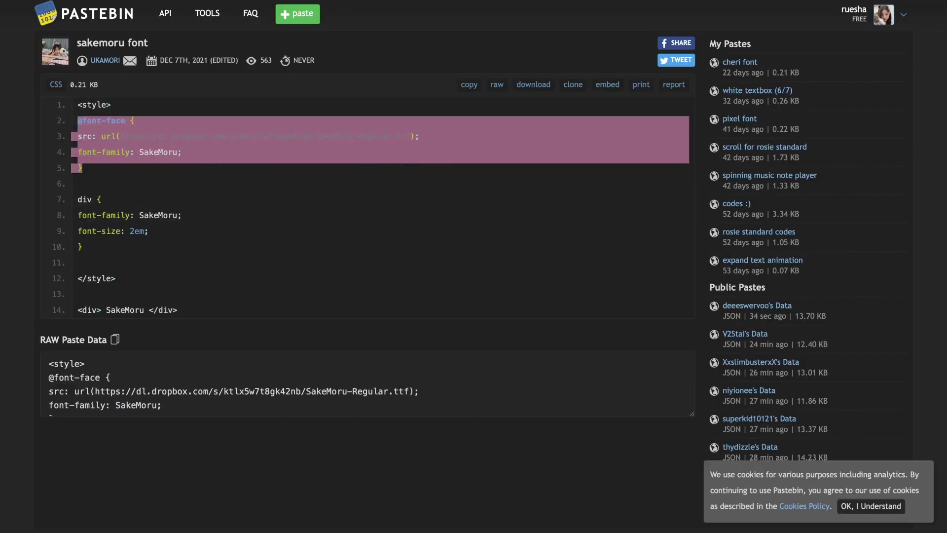
click(237, 2)
key(ctrl+v)
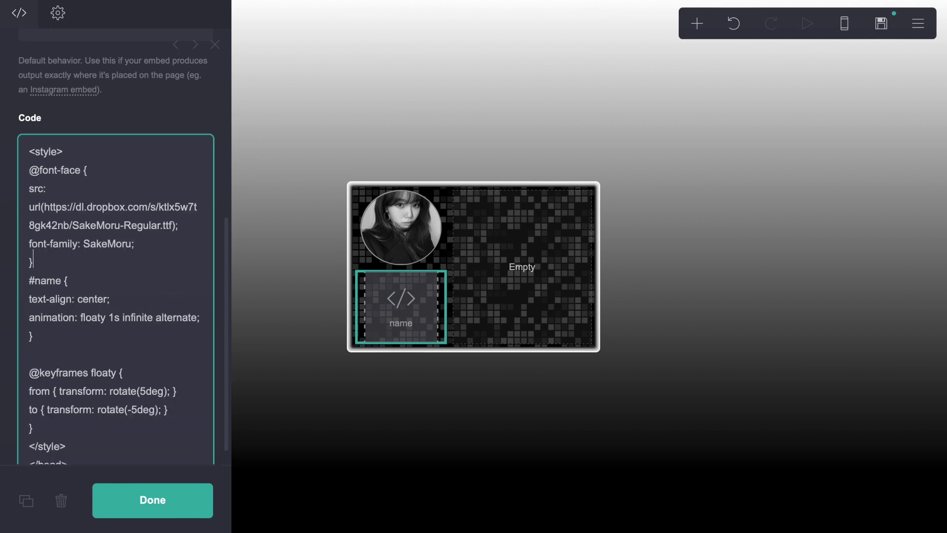
key(Return)
click(91, 151)
key(Return)
Copy the line font-family: SakeMoru; into the #name rule, below the animation line
drag(151, 264, 5, 266)
key(ctrl+c)
click(197, 356)
key(Return)
key(ctrl+v)
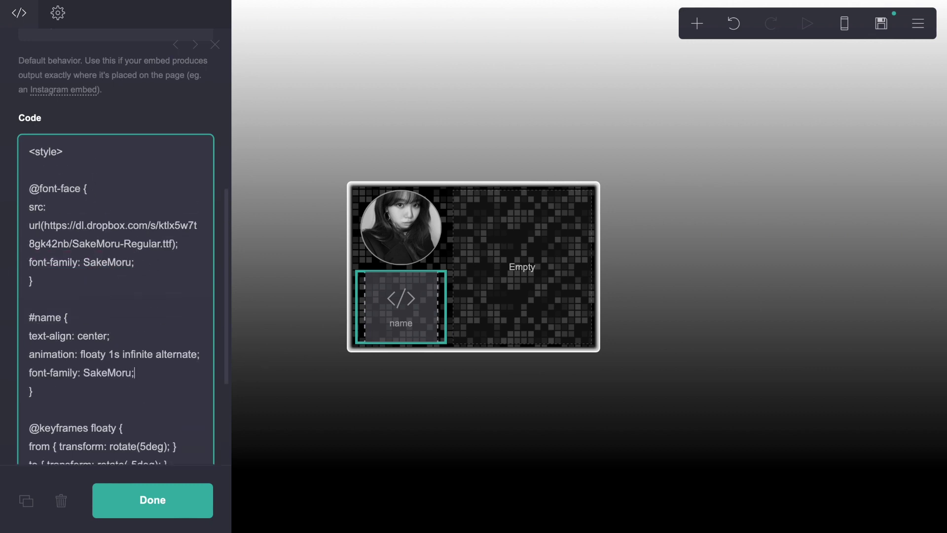
Add color: #fff, -webkit-text-stroke: .66px #999999 and font-size: 20px to the #name rule
key(Return)
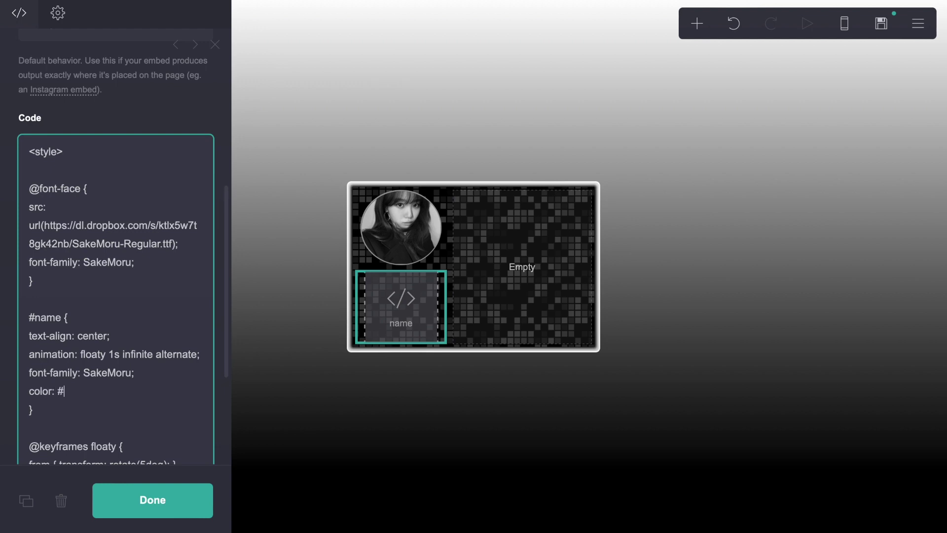
key(Return)
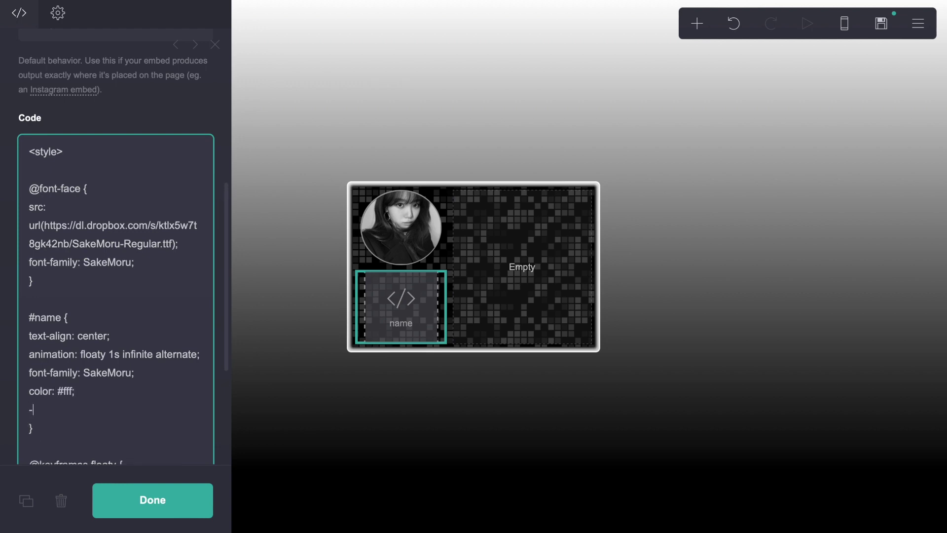
text(webkit-text-stroke: .)
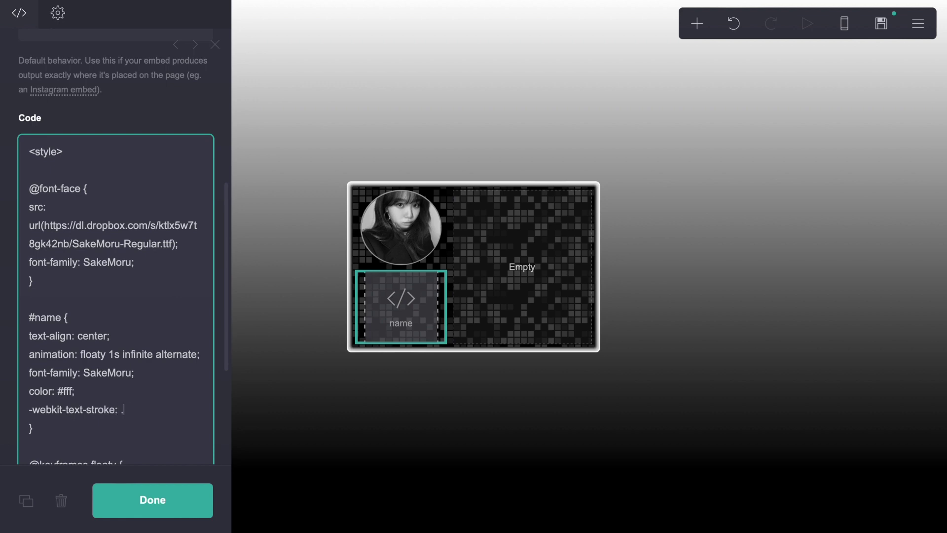
text(66px #999999;)
key(Return)
text(font-size:)
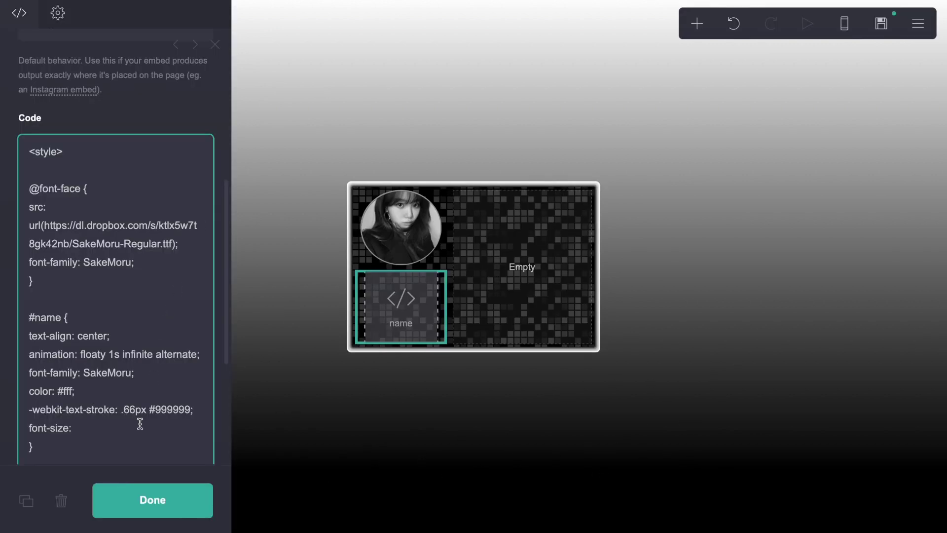
text(20px; p)
Position the #name text absolutely with bottom: 100px and left: 45px
text(osition: absolute;)
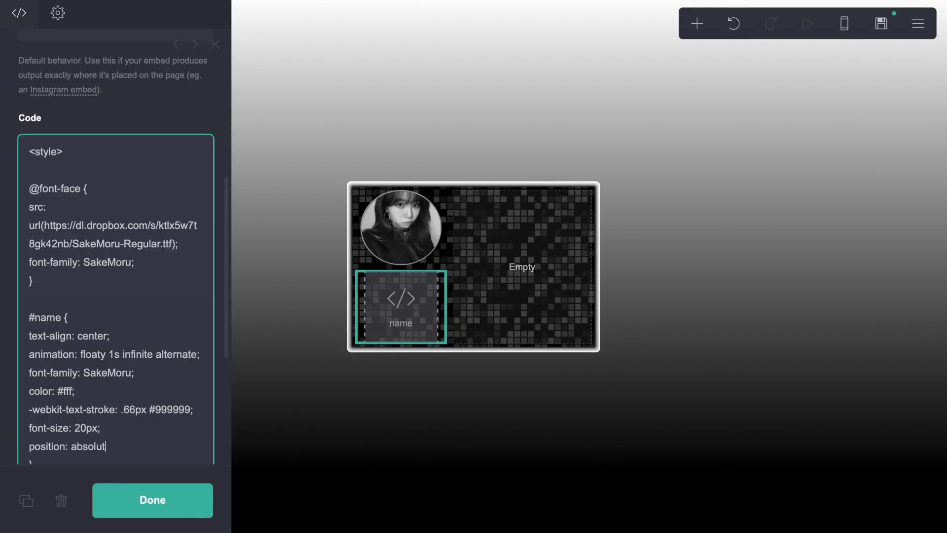
key(Return)
text(bottom: 100px;)
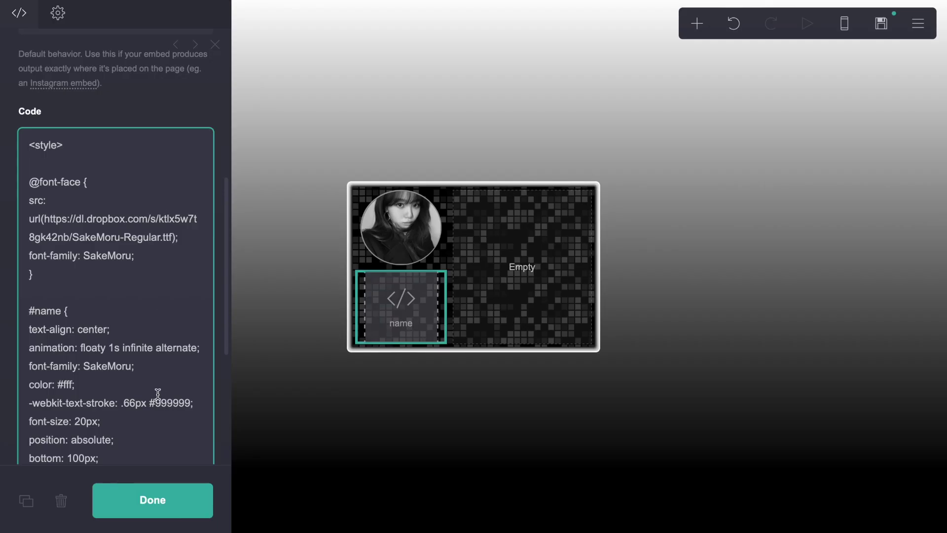
scroll(148, 382, down, 3)
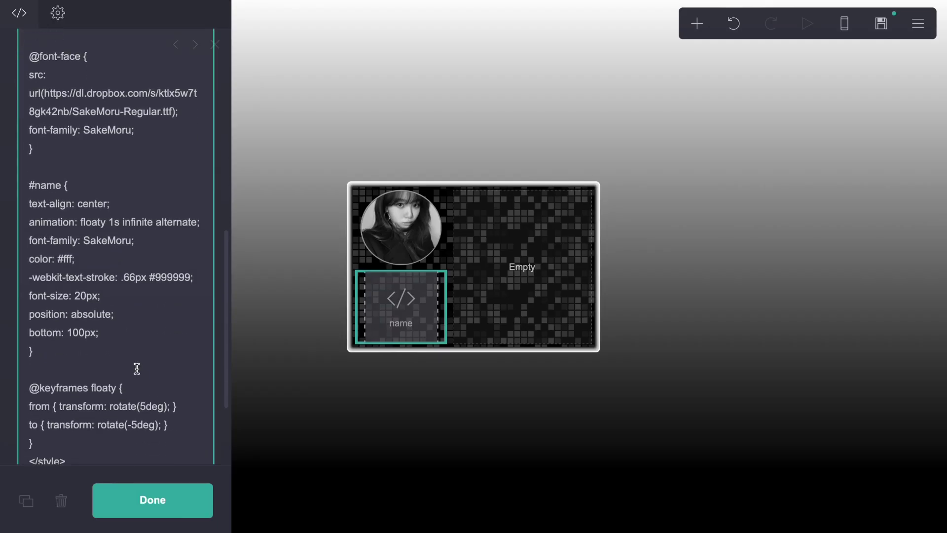
click(129, 337)
key(Return)
text(left: 45px;)
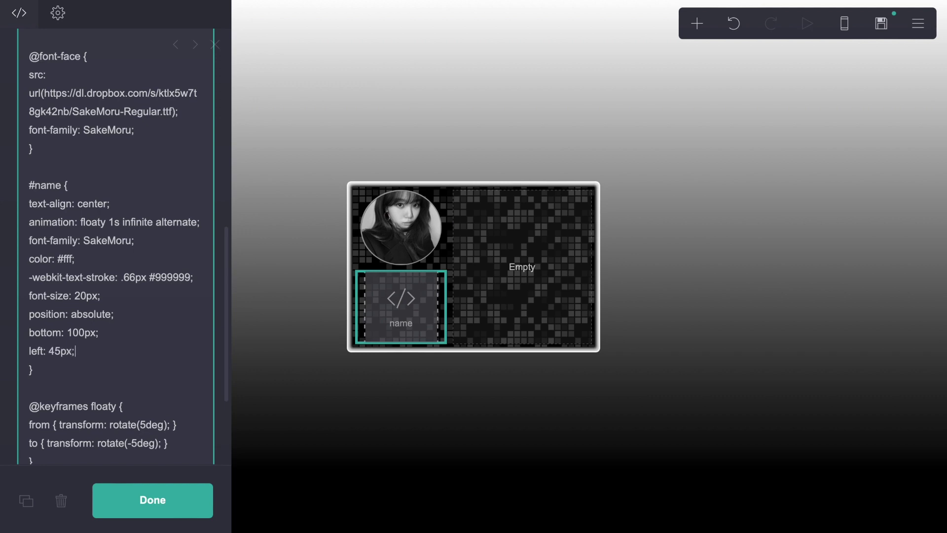
Add z-index: 999; at the end of the #name rule
key(Return)
text(z0i)
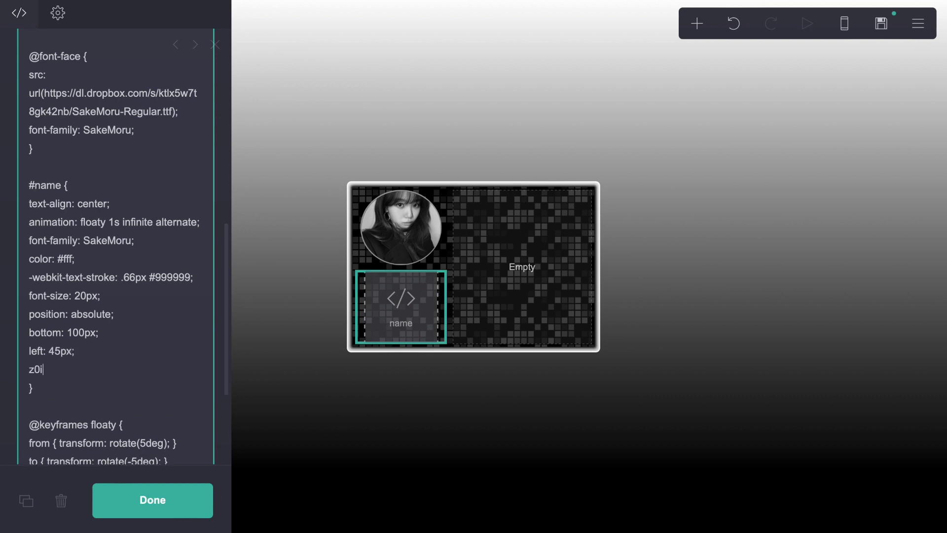
key(BackSpace)
key(BackSpace)
text(-index: 999)
scroll(85, 304, down, 4)
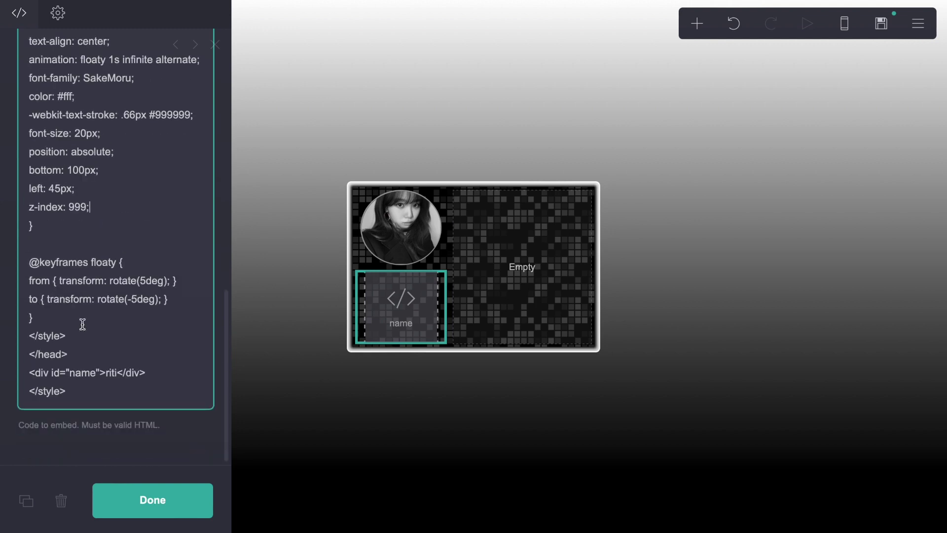
Save the site as a template with 1 as both its title and description
click(882, 23)
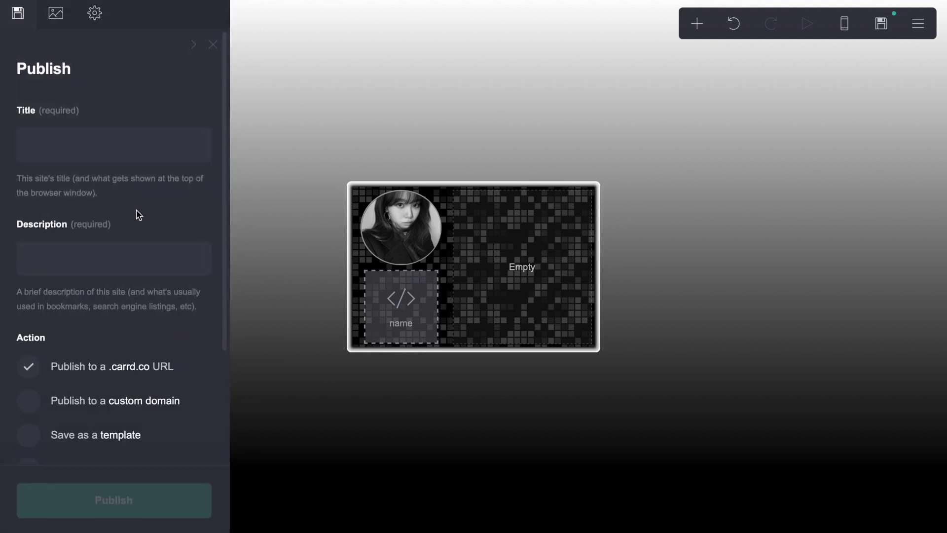
click(85, 144)
text(1)
click(81, 257)
text(1)
scroll(49, 419, down, 1)
click(34, 370)
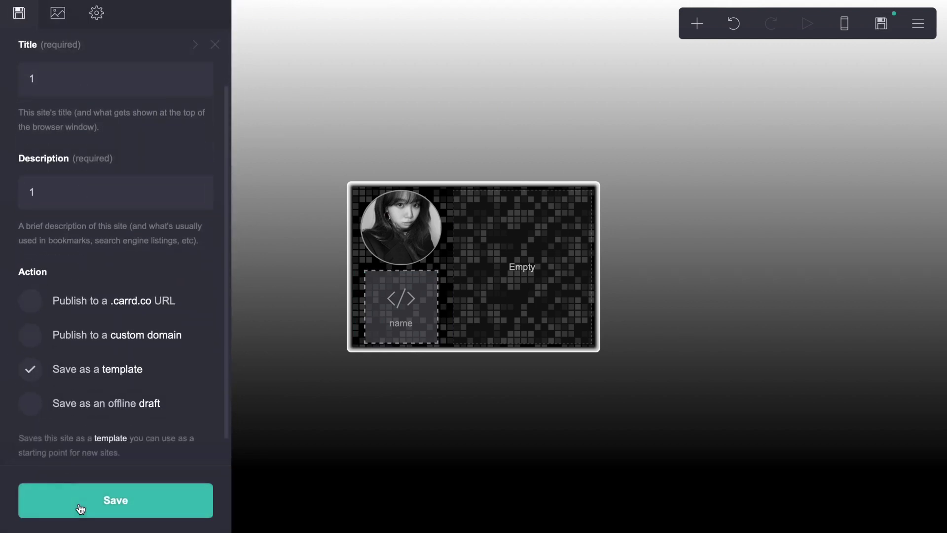
click(79, 508)
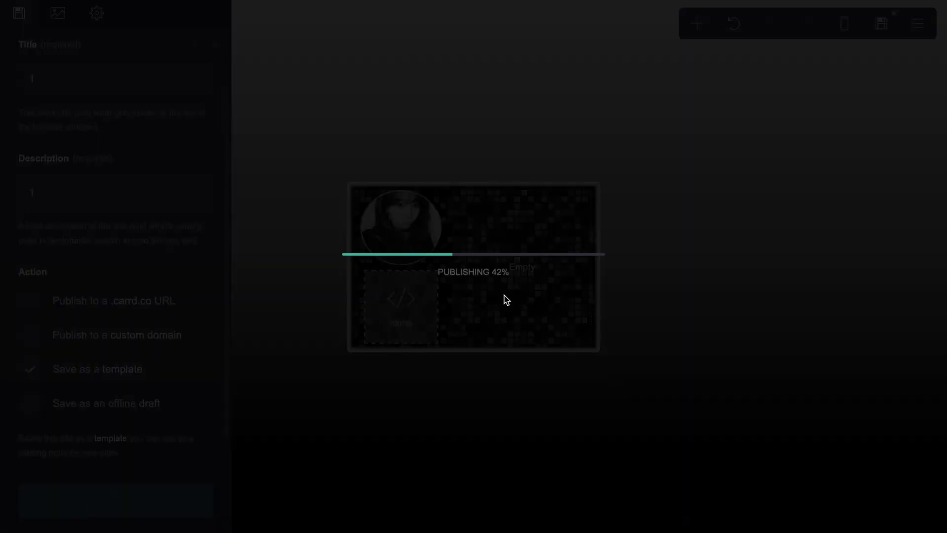
View the template's demo page to check the animated name over the photo, and return to the editor
click(550, 302)
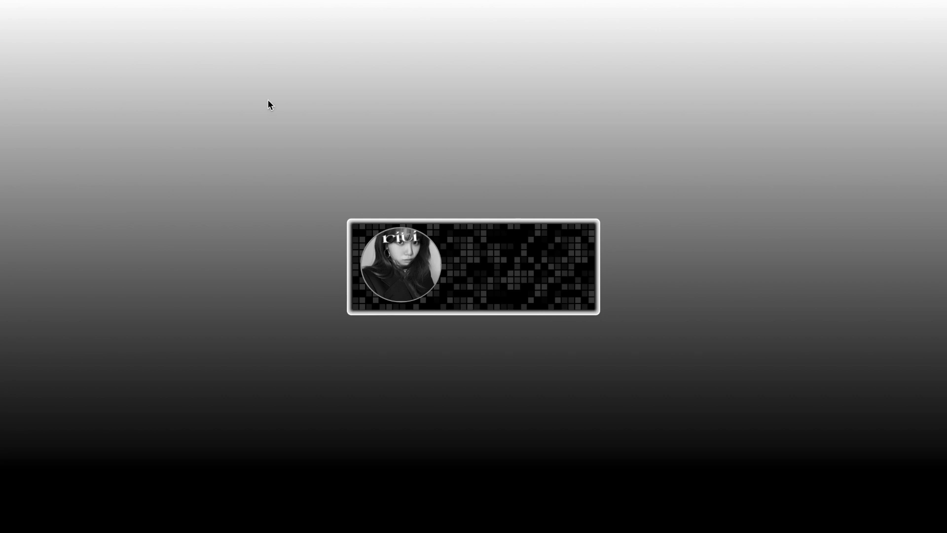
click(207, 1)
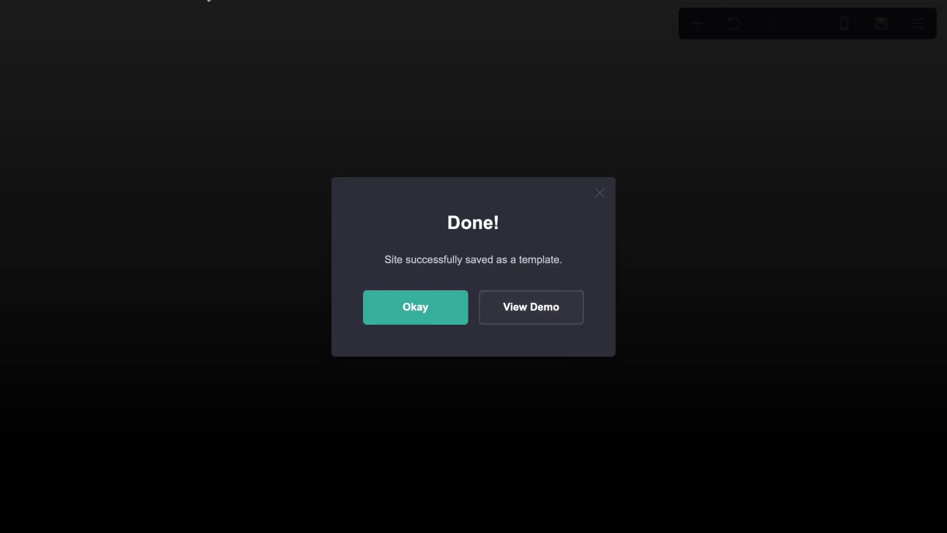
click(438, 310)
Add a second Embed element below the name embed in the left column and label it "info"
click(710, 29)
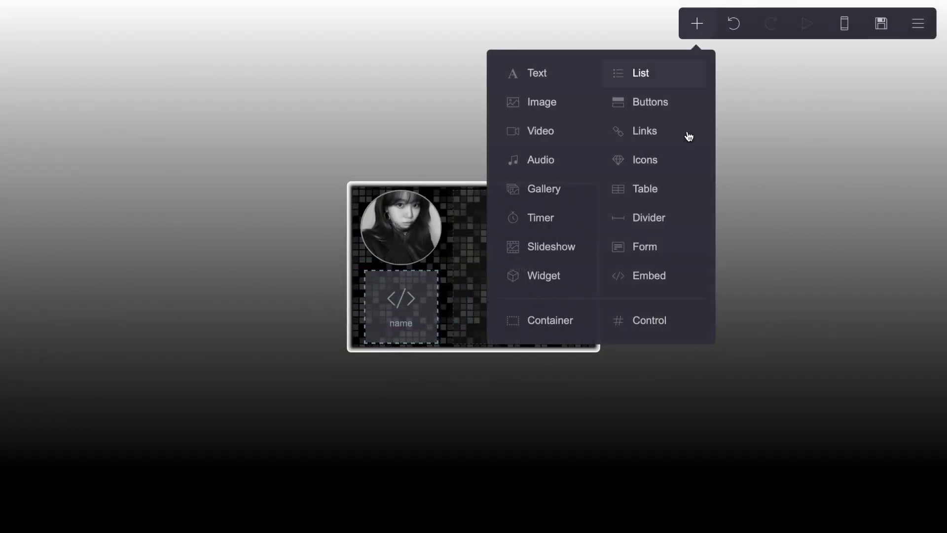
click(673, 286)
drag(416, 368, 393, 313)
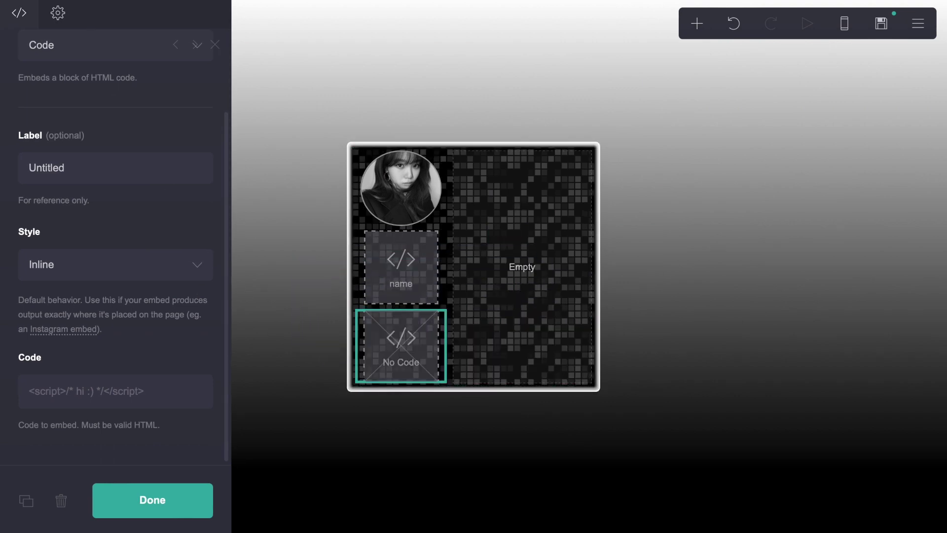
double_click(92, 170)
text(ad)
mouse_move(2, 140)
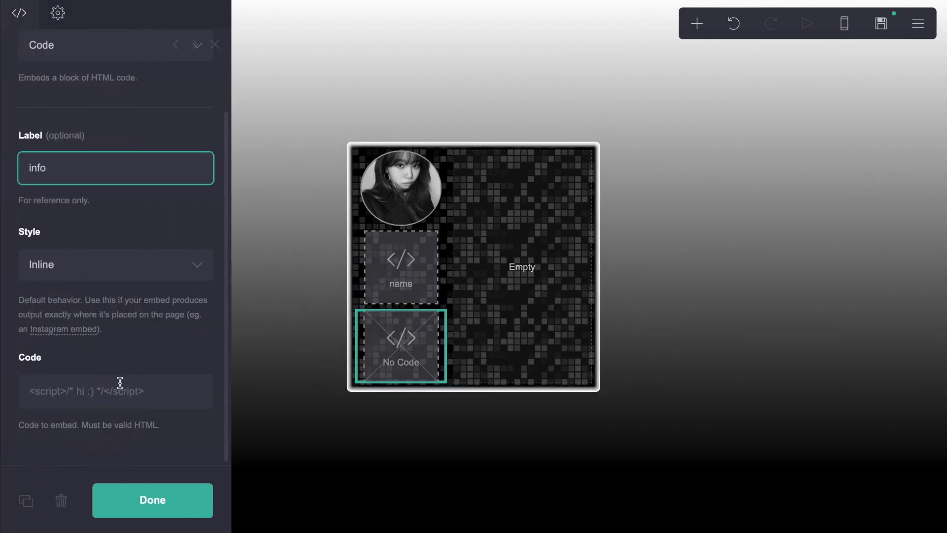
Begin the info embed's code with an opening <style> tag
click(119, 383)
text(<style>)
key(Return)
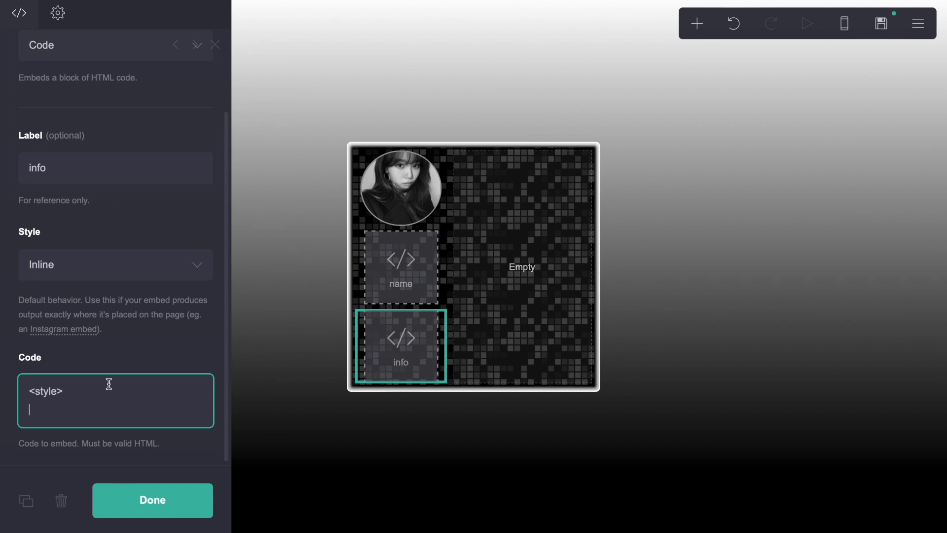
key(BackSpace)
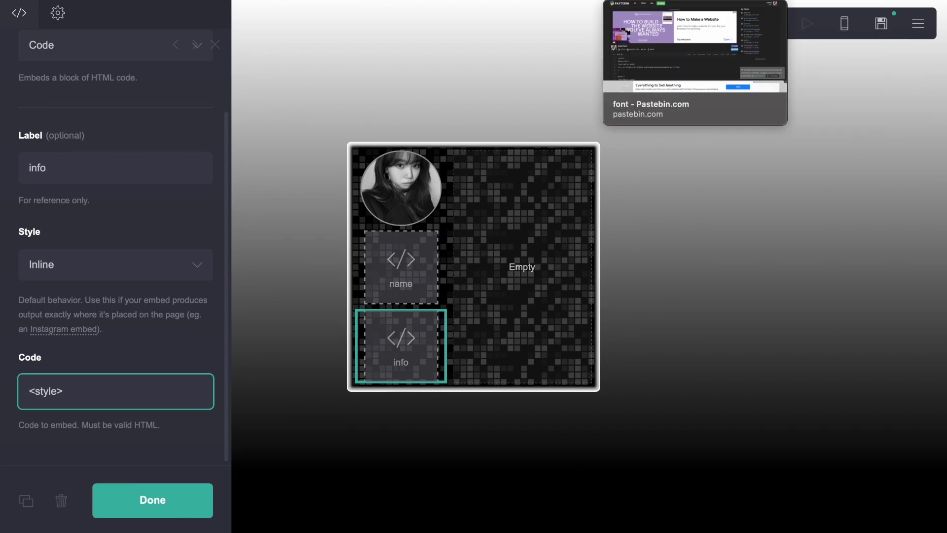
click(675, 2)
scroll(296, 279, down, 2)
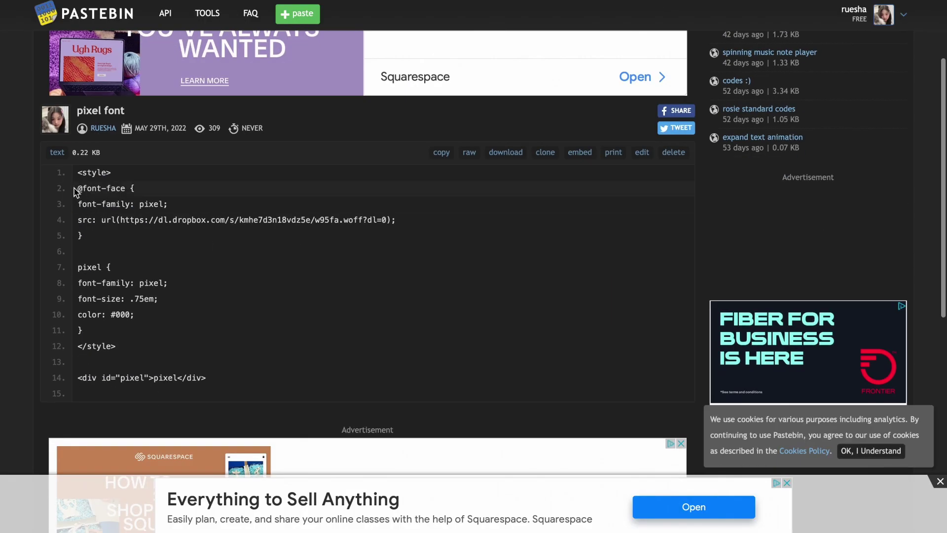
drag(77, 188, 120, 235)
key(ctrl+c)
click(133, 3)
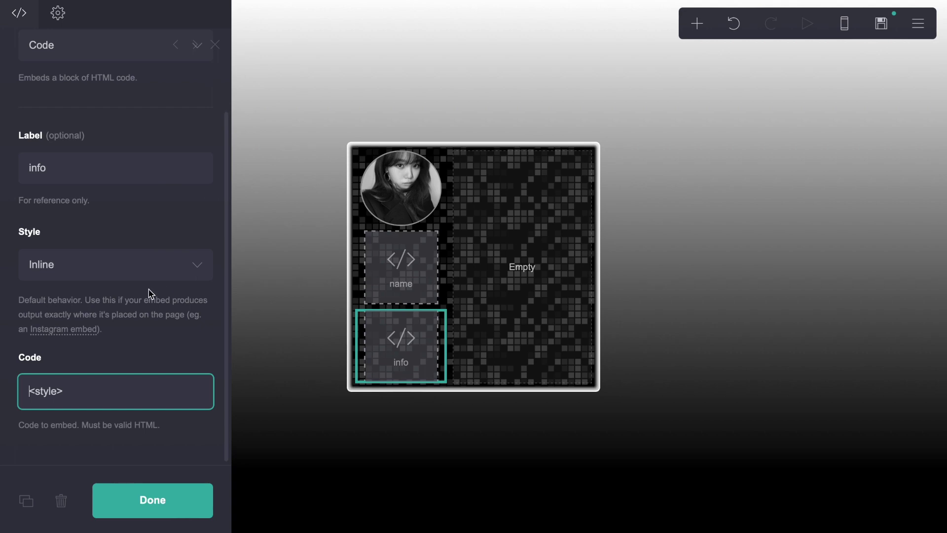
click(131, 393)
key(Return)
key(ctrl+v)
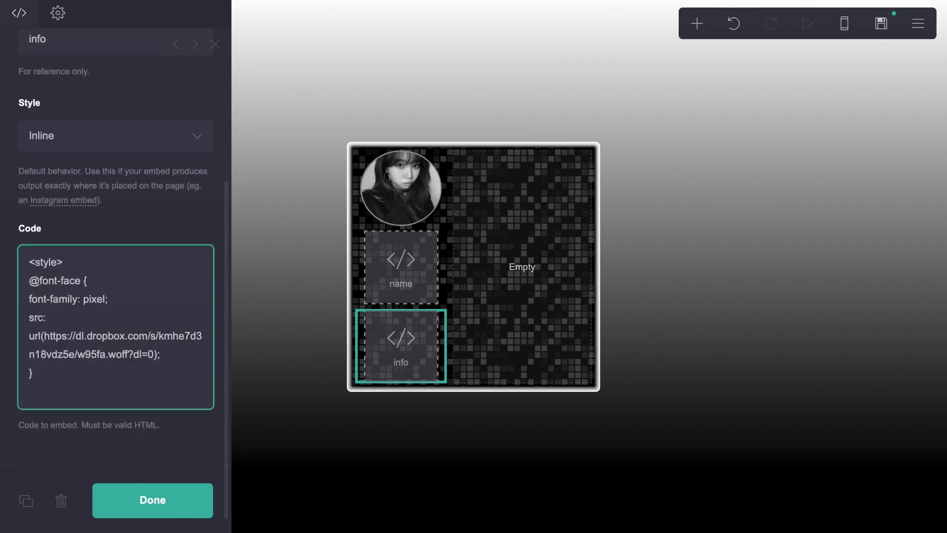
key(Return)
text(#info)
click(78, 263)
key(Return)
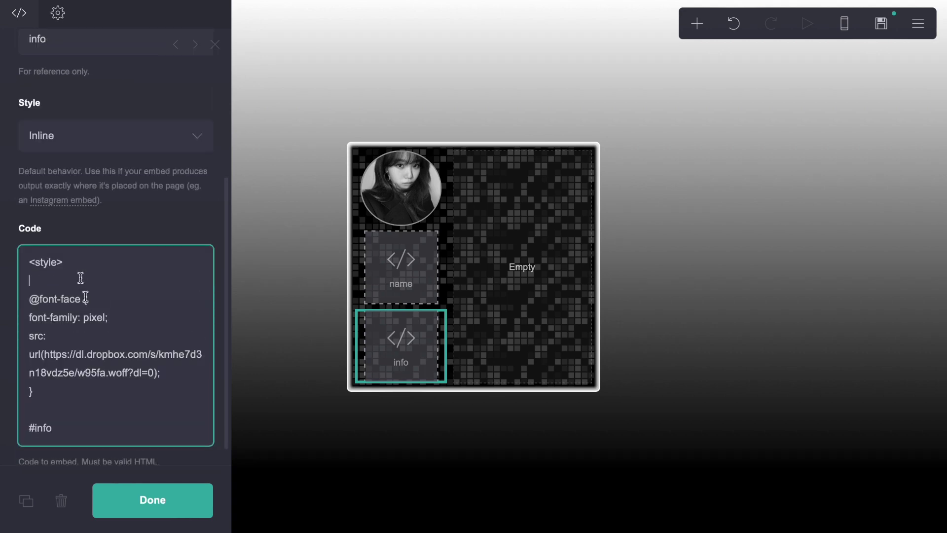
scroll(102, 345, down, 1)
click(77, 383)
text({)
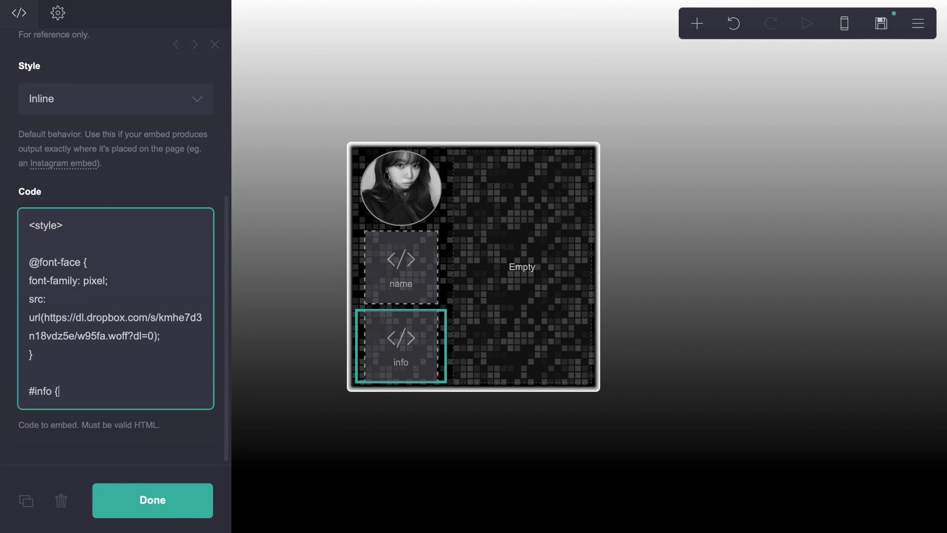
key(Return)
text(})
key(Left)
key(Return)
key(Up)
Set the #info rule's background-color to rgba(255,255,255,0.825)
text(back)
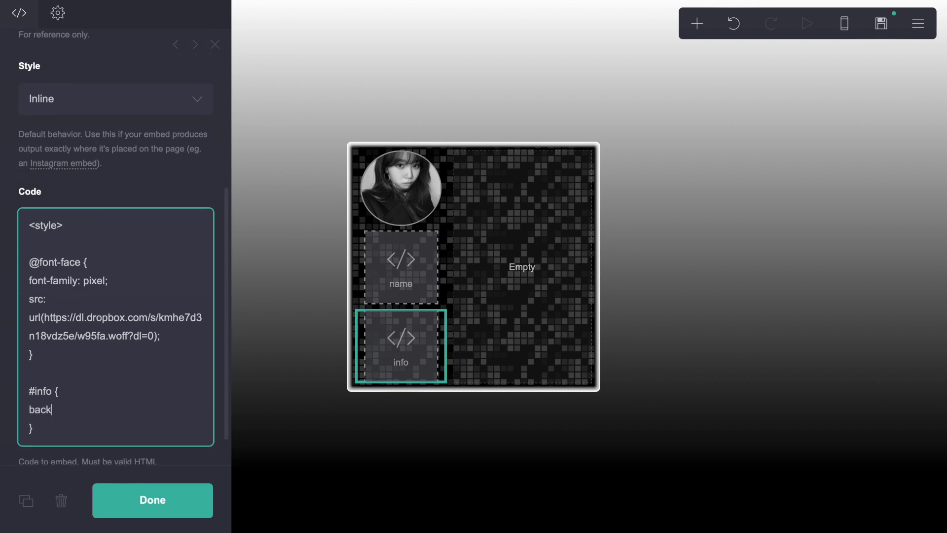
text(ground: #ffffff)
drag(132, 409, 4, 410)
text(background-color: rgba(255,255,255,0.825);)
key(Return)
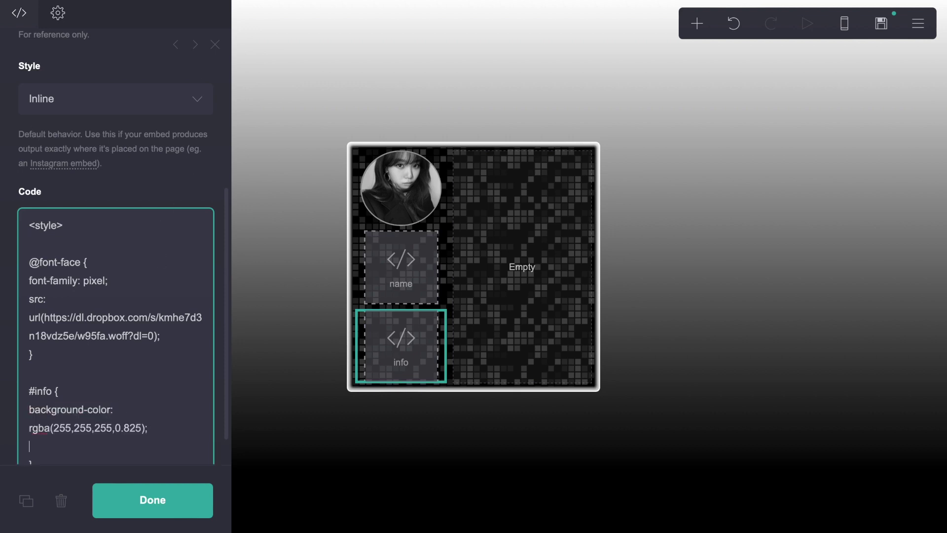
Add a border-radius of .375em and a height of 5em to the #info rule
scroll(108, 362, down, 2)
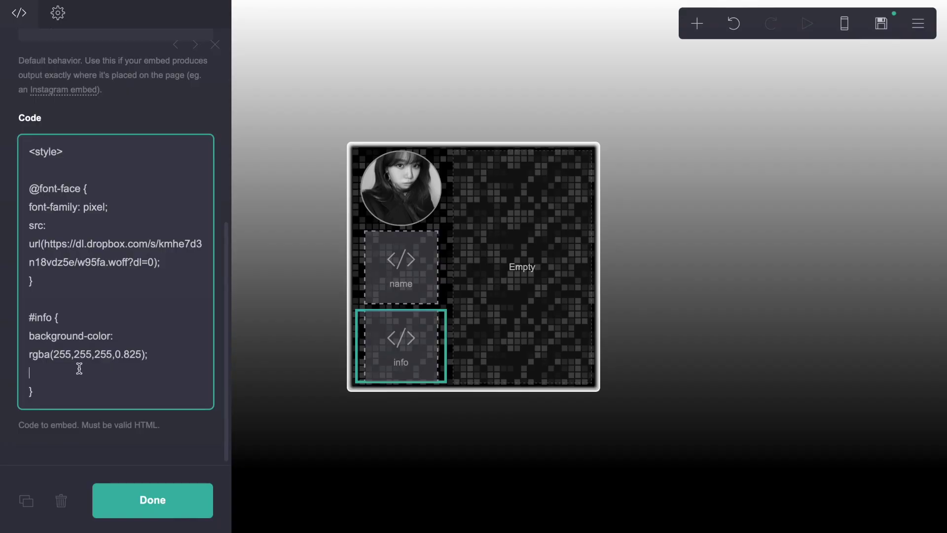
text(border-radius: .375em;)
key(Return)
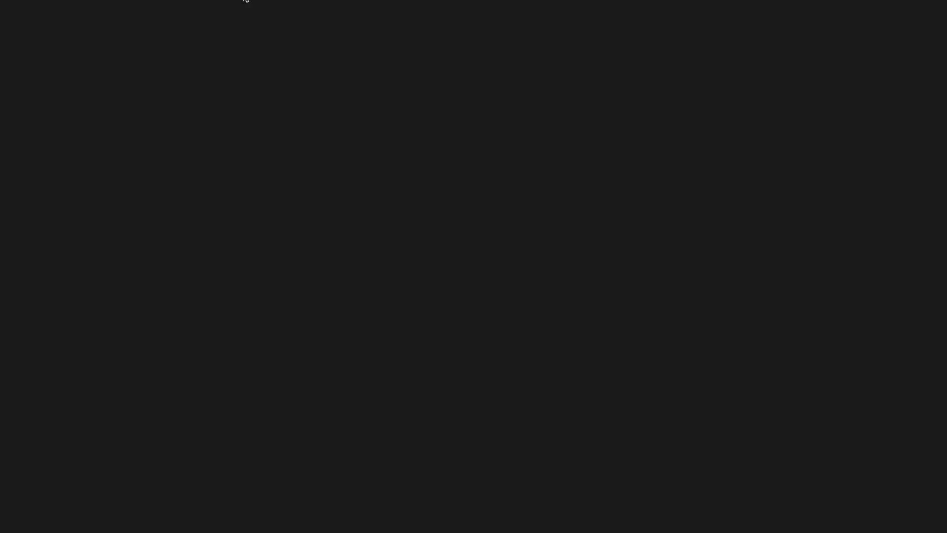
text(height: 5em;)
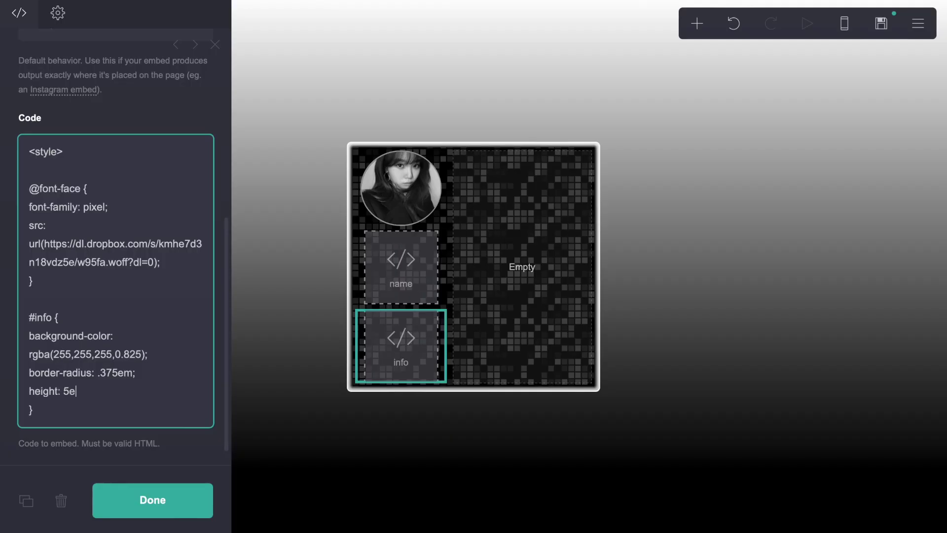
Add font-family pixel and a padding of 8px to the #info rule
key(Return)
text(font-)
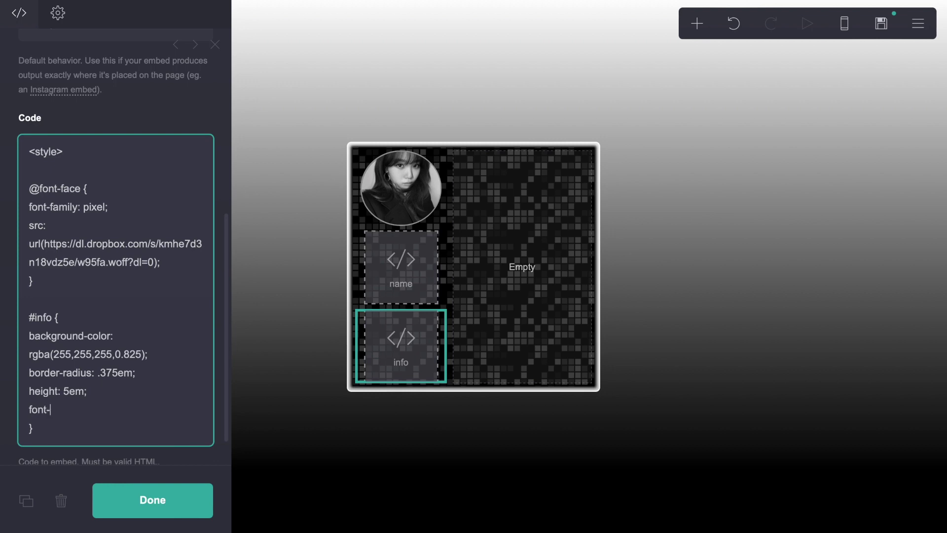
text(family: pixel;)
key(Return)
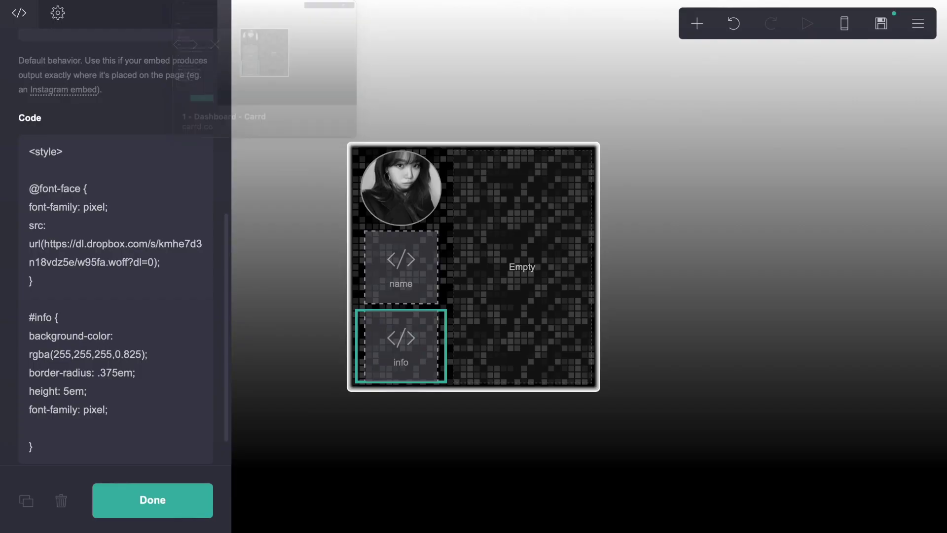
click(38, 428)
text(padding: 8px;)
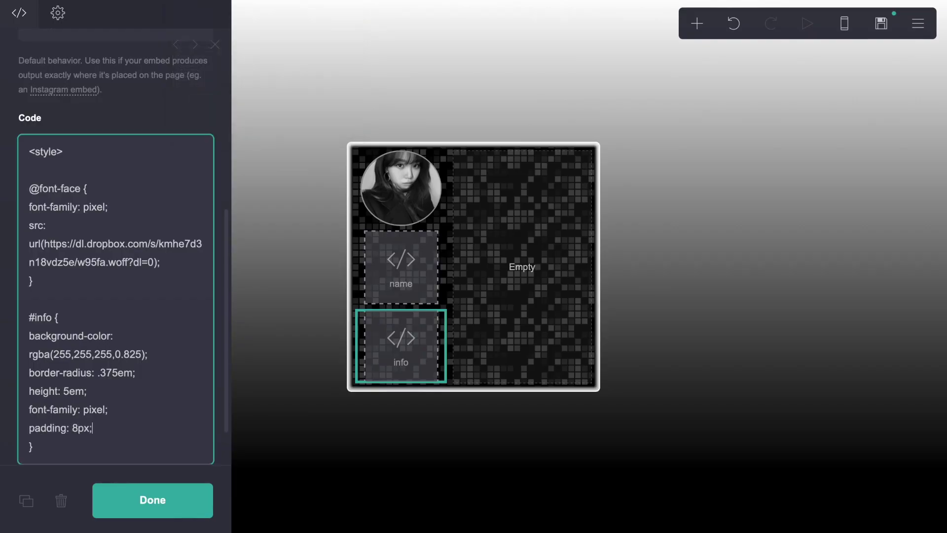
Add a font-size of 8px to the #info rule below the padding
key(Return)
text(font-size)
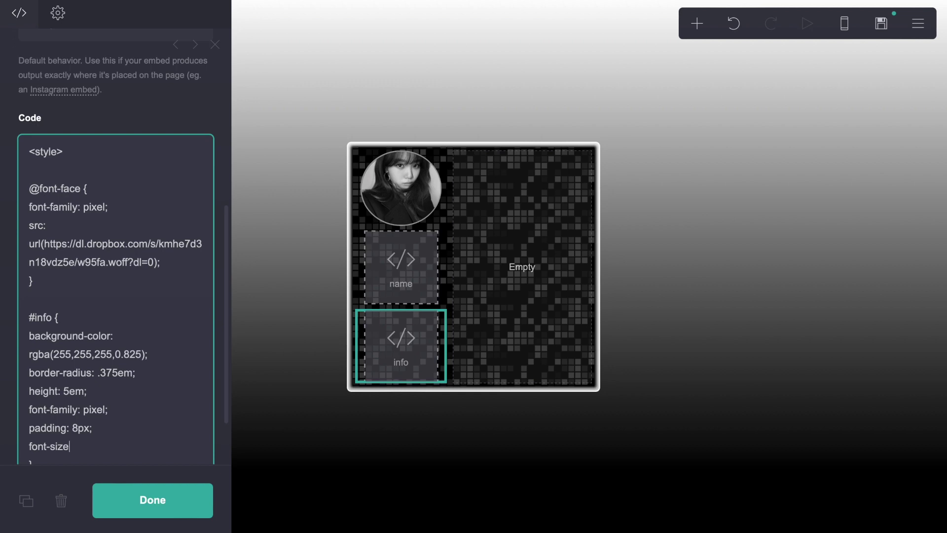
text(: .75e)
key(BackSpace)
key(BackSpace)
key(BackSpace)
key(BackSpace)
text(8px)
key(Return)
key(BackSpace)
text(;)
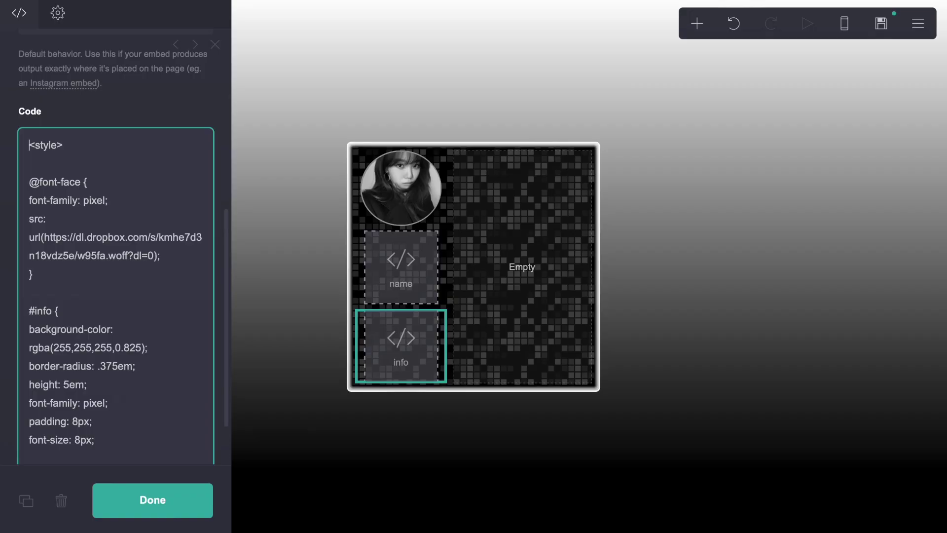
Add left text alignment as the last declaration of the #info rule
scroll(123, 410, down, 1)
text(text-align)
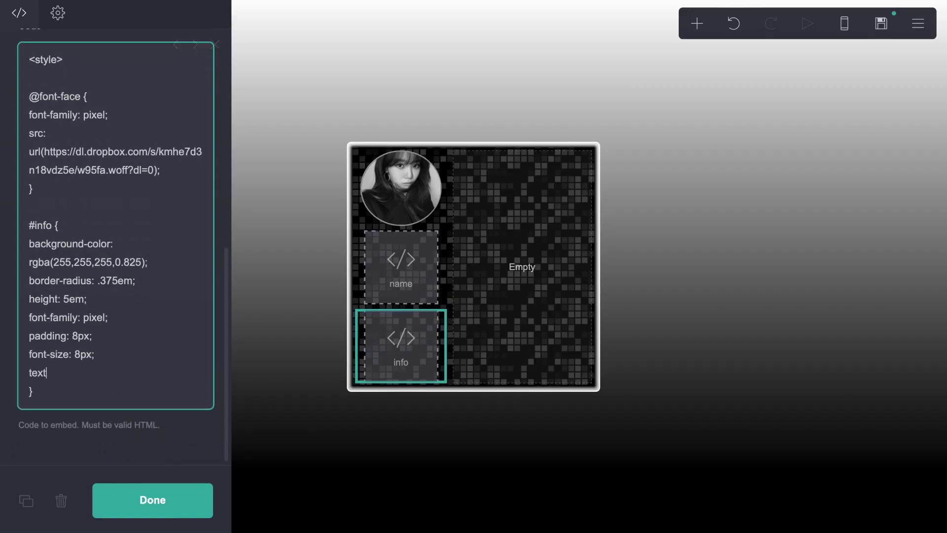
key(BackSpace)
key(BackSpace)
key(BackSpace)
text(ign: left;)
click(66, 390)
key(Return)
key(Return)
key(alt+Tab)
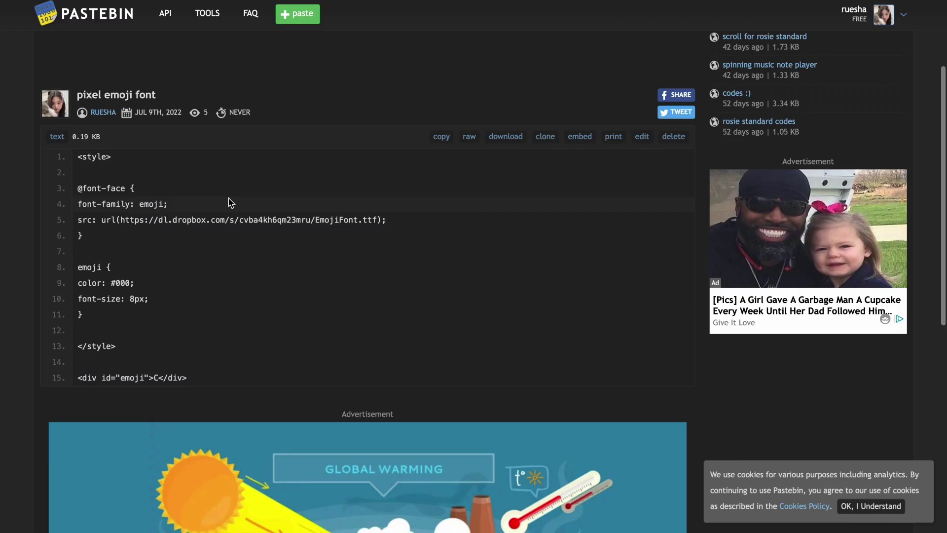
drag(77, 188, 115, 227)
click(91, 203)
drag(77, 188, 82, 236)
key(ctrl+c)
key(alt+Tab)
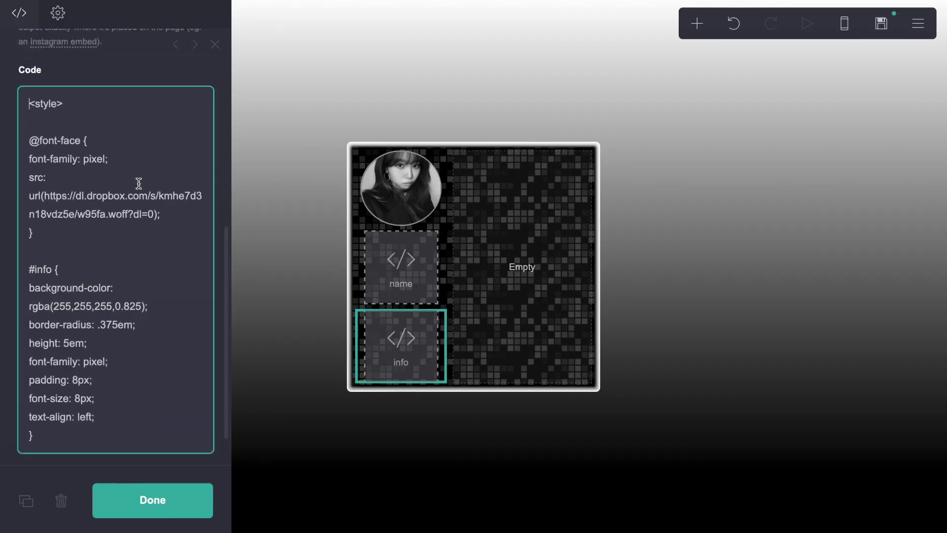
scroll(146, 279, up, 5)
scroll(146, 279, down, 5)
click(70, 181)
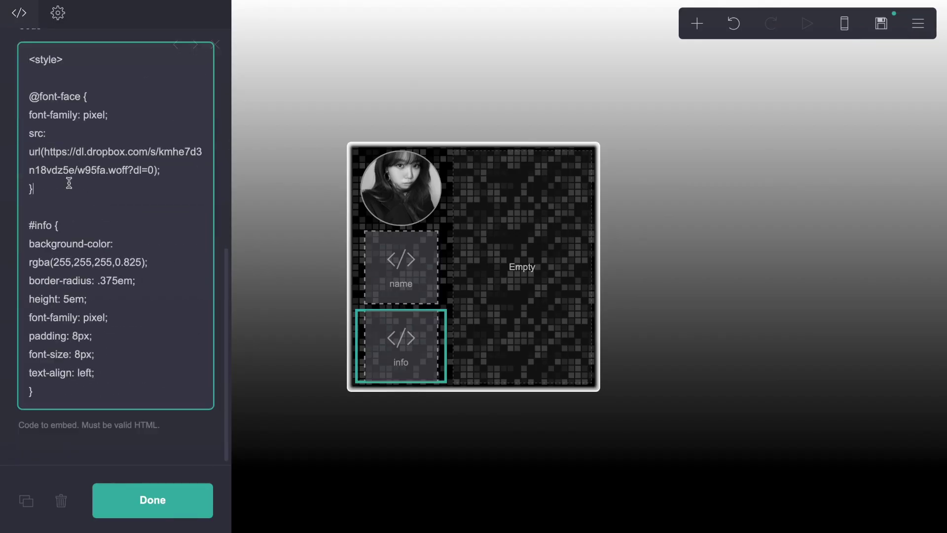
key(ctrl+v)
key(BackSpace)
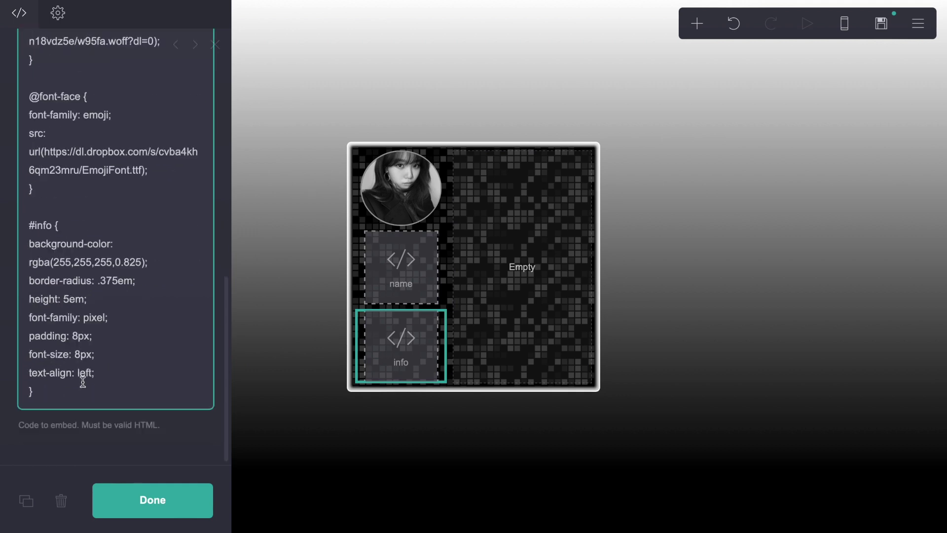
Add an empty mark rule below the #info rule
scroll(83, 264, down, 3)
click(80, 391)
key(Return)
key(Return)
text(mar)
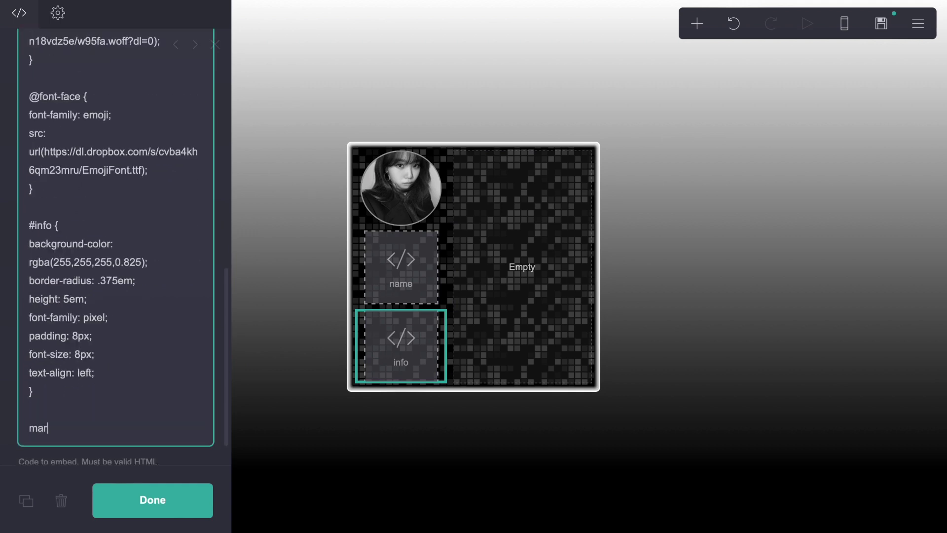
text(l {)
key(Return)
text(})
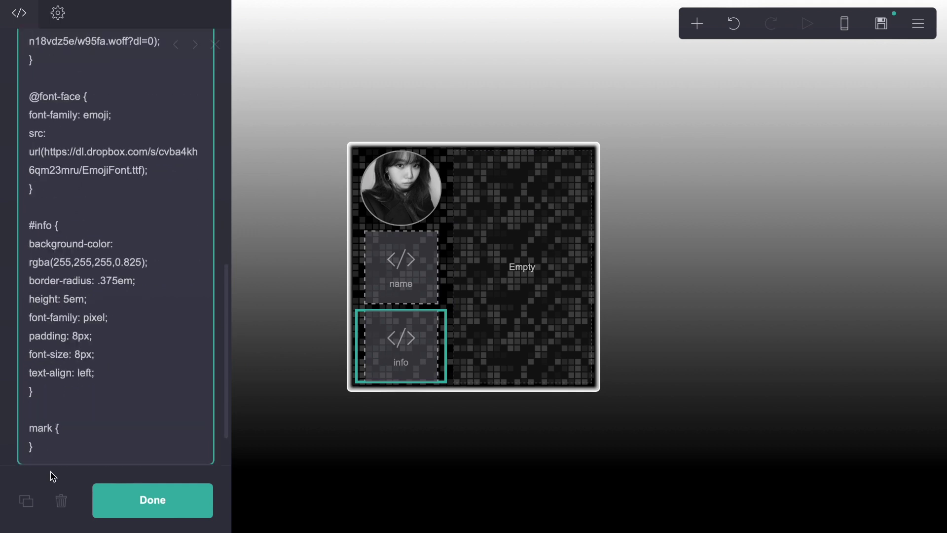
Set the font-family in the mark rule to emoji
click(74, 432)
key(Return)
text(font-fami)
key(BackSpace)
key(BackSpace)
key(BackSpace)
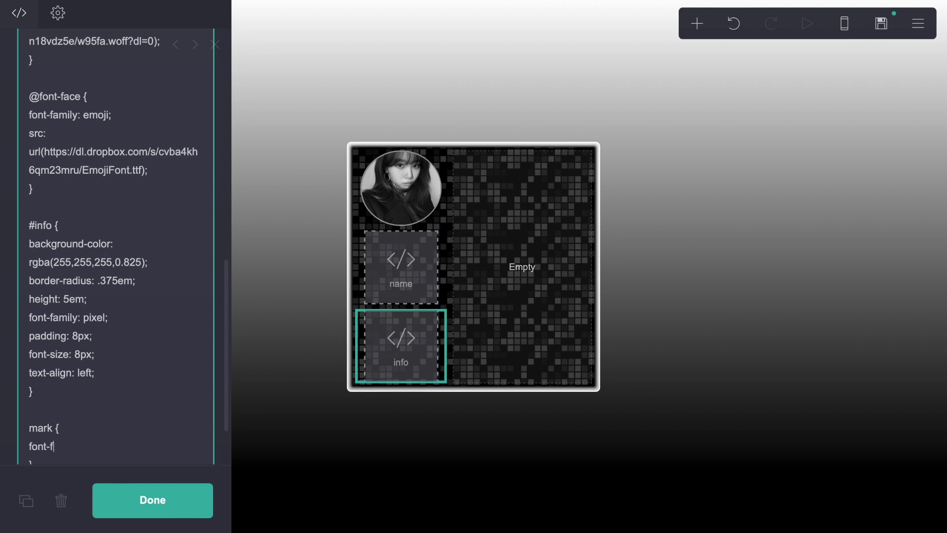
text(amilyL e)
key(BackSpace)
text(: emojil)
key(Return)
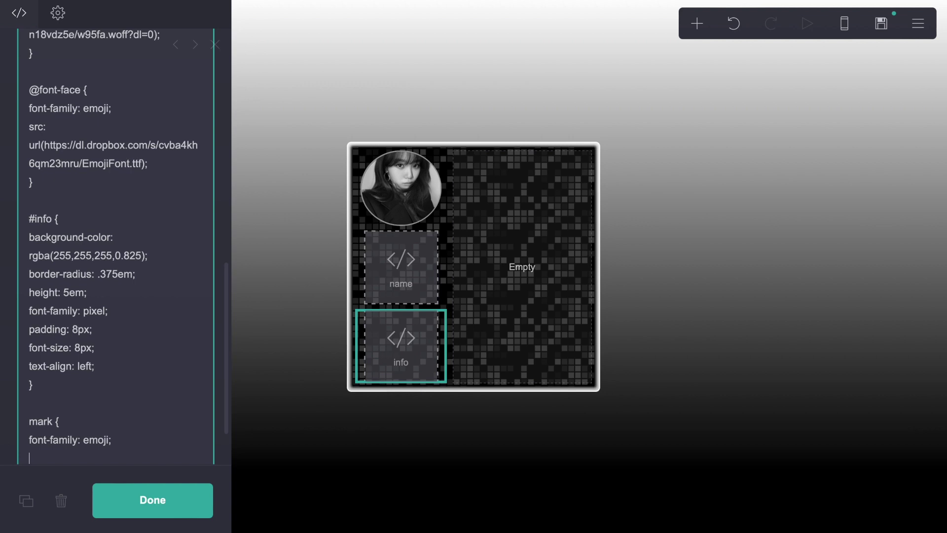
Give the mark rule a transparent background of #ffffff00
text(f)
key(BackSpace)
text(background: 3ff)
key(BackSpace)
key(BackSpace)
key(BackSpace)
text(#ffffff00;)
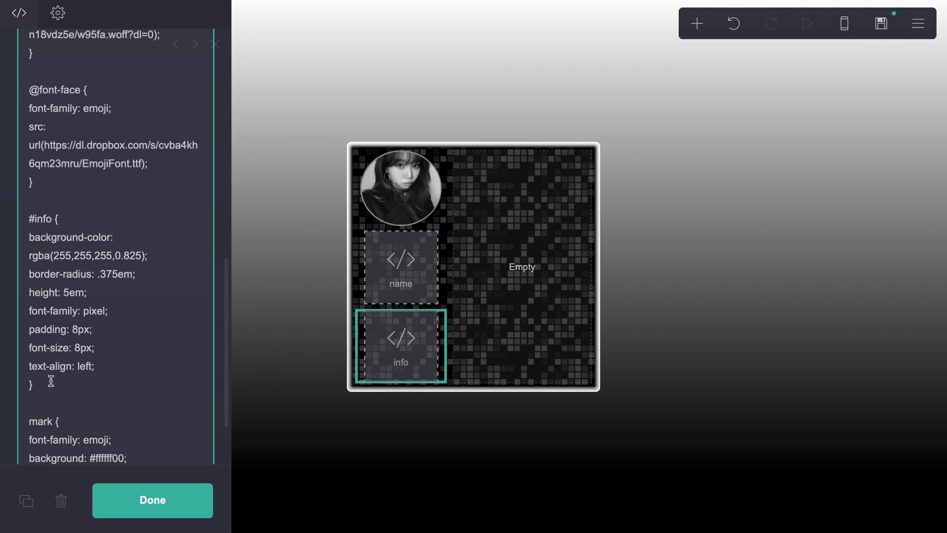
Close the info embed's style block with </style> below the mark rule
scroll(50, 380, down, 2)
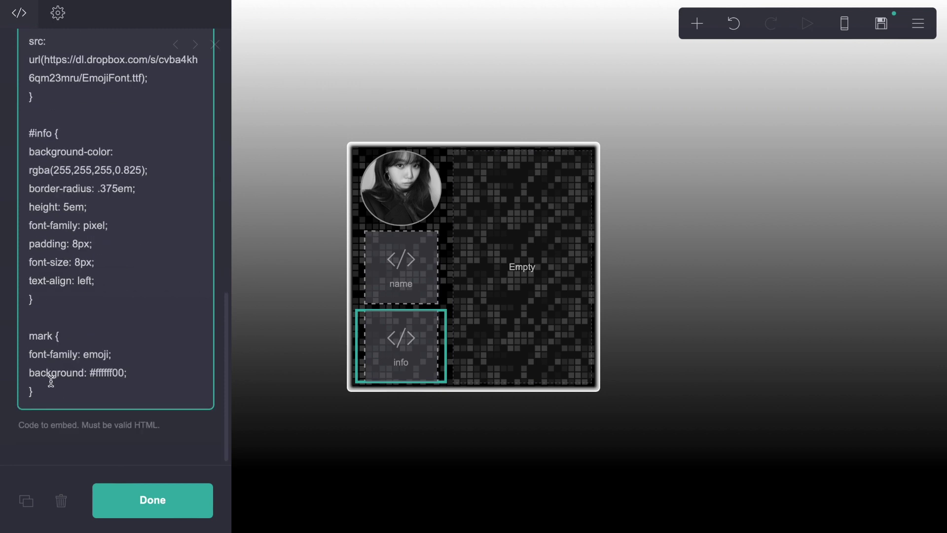
click(99, 393)
key(Return)
key(Return)
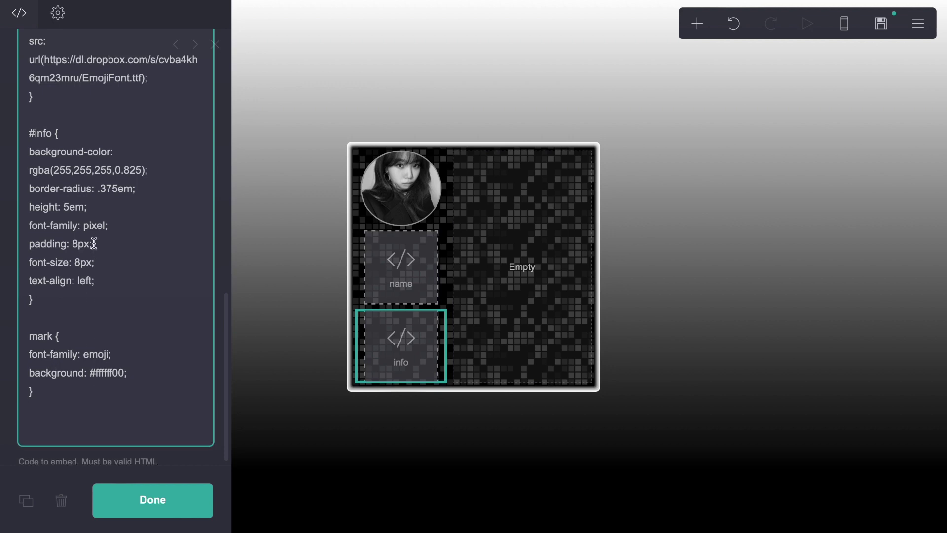
text(</style>)
key(Return)
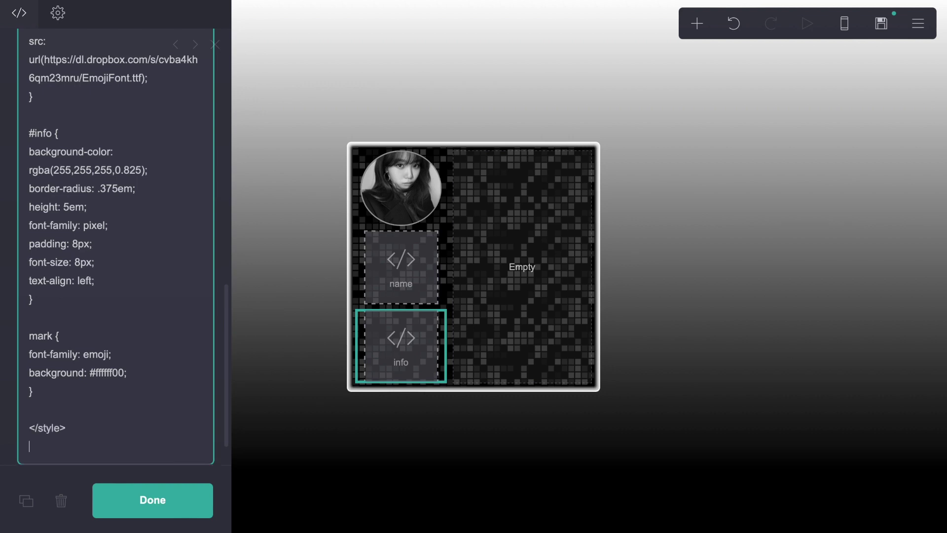
Add a div element with the id "info" and its closing tag below the style block
key(Return)
text(<div id )
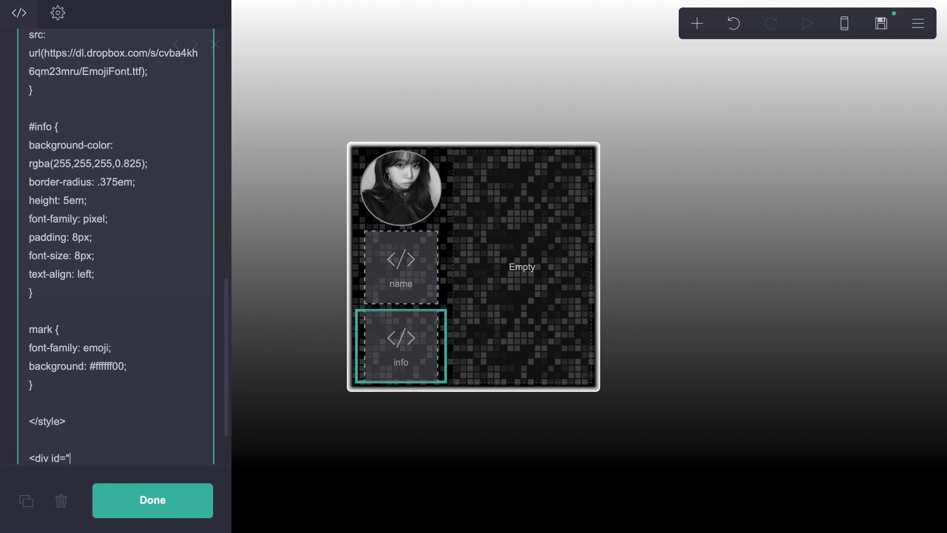
text("info">)
key(Return)
text(</)
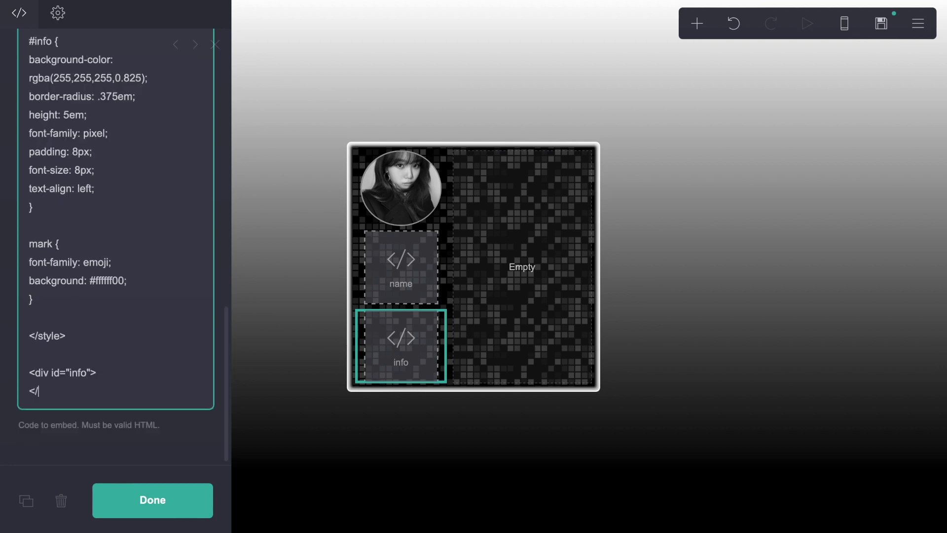
text(div>)
Write "hi, welcome to my carrd <mark>C</mark>" on its own line inside the info div
click(112, 372)
key(Return)
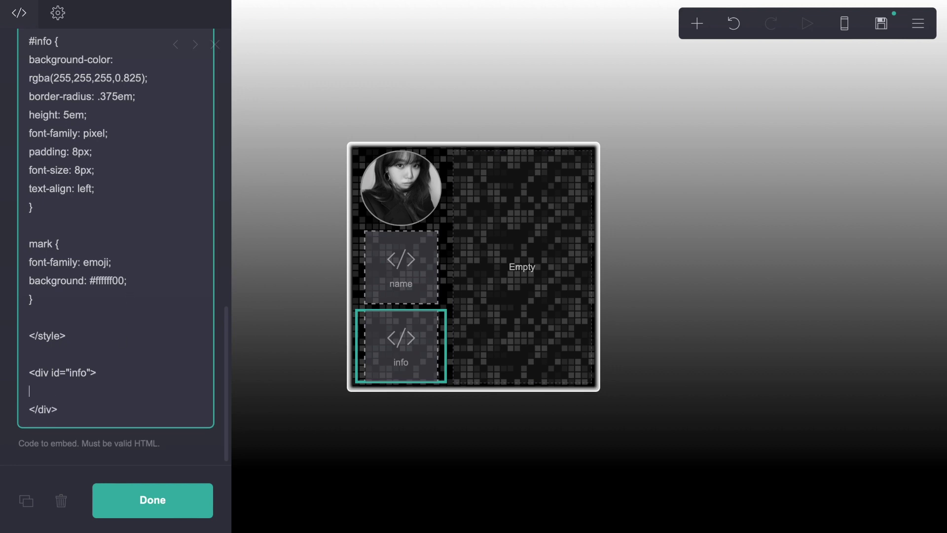
text(hi i'm)
key(BackSpace)
key(BackSpace)
key(BackSpace)
text(welco)
key(BackSpace)
key(BackSpace)
key(BackSpace)
key(BackSpace)
text(i, wleco)
key(BackSpace)
key(BackSpace)
key(BackSpace)
key(BackSpace)
text(elcom )
text(to my carrd!)
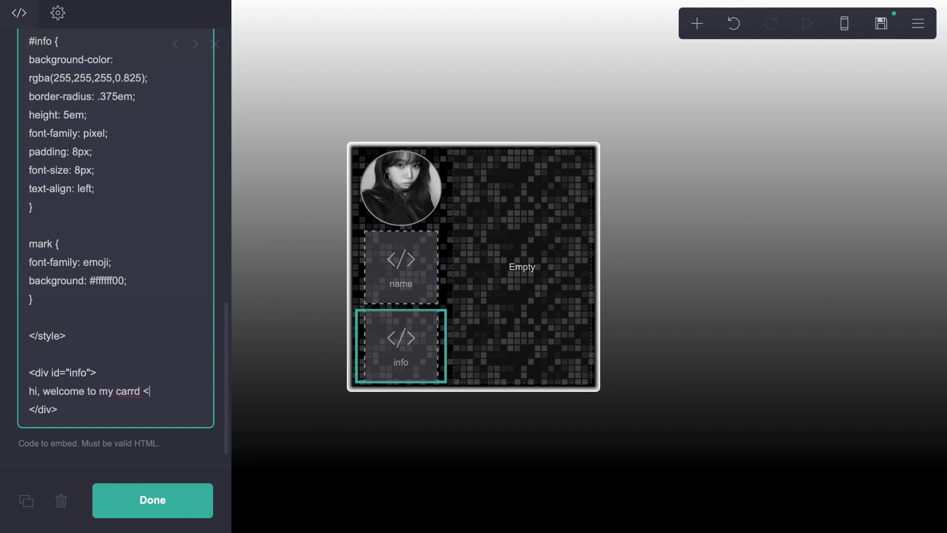
text(mark>C</mark>)
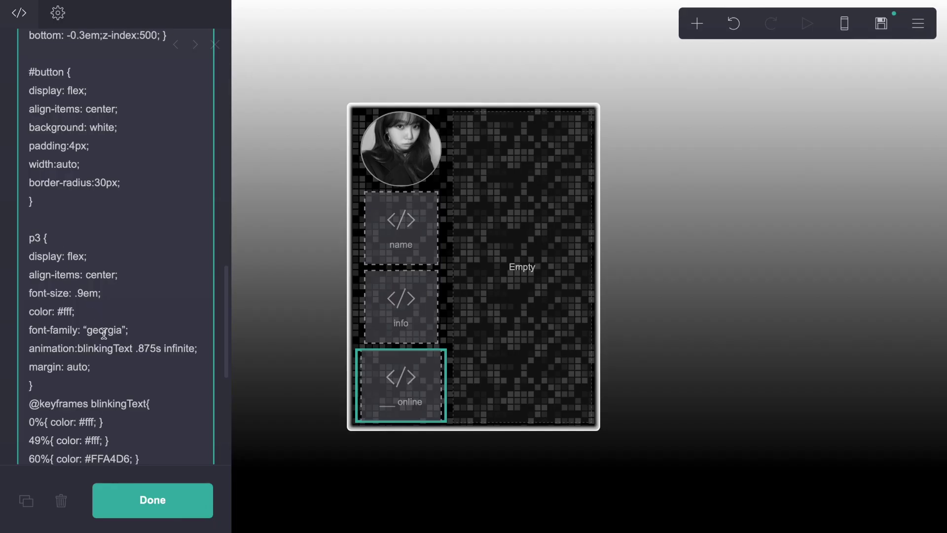
Change the font-family of the p3 rule in the "___ online" embed's code to pixel
double_click(104, 331)
key(BackSpace)
key(BackSpace)
text(pixel)
scroll(121, 161, up, 2)
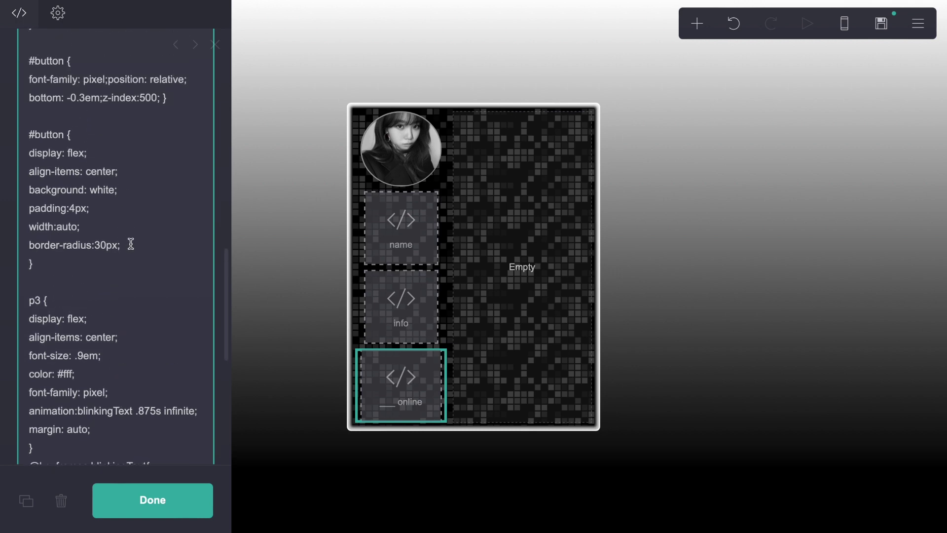
click(135, 246)
key(Return)
text(fontfa)
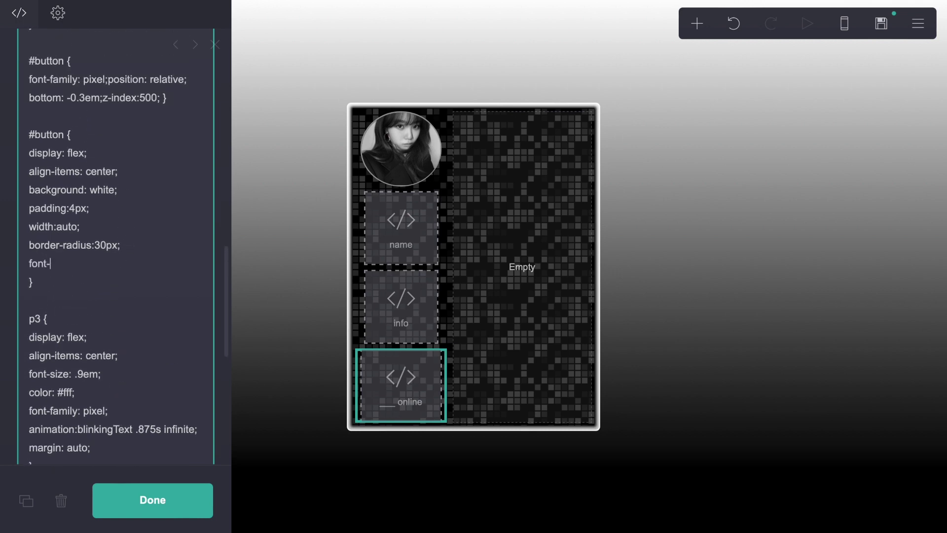
text(fami)
key(BackSpace)
key(BackSpace)
key(BackSpace)
key(BackSpace)
key(BackSpace)
key(BackSpace)
key(BackSpace)
key(BackSpace)
key(BackSpace)
key(BackSpace)
key(BackSpace)
Change the inline font-family of the text element inside the button div to pixel
scroll(144, 218, down, 10)
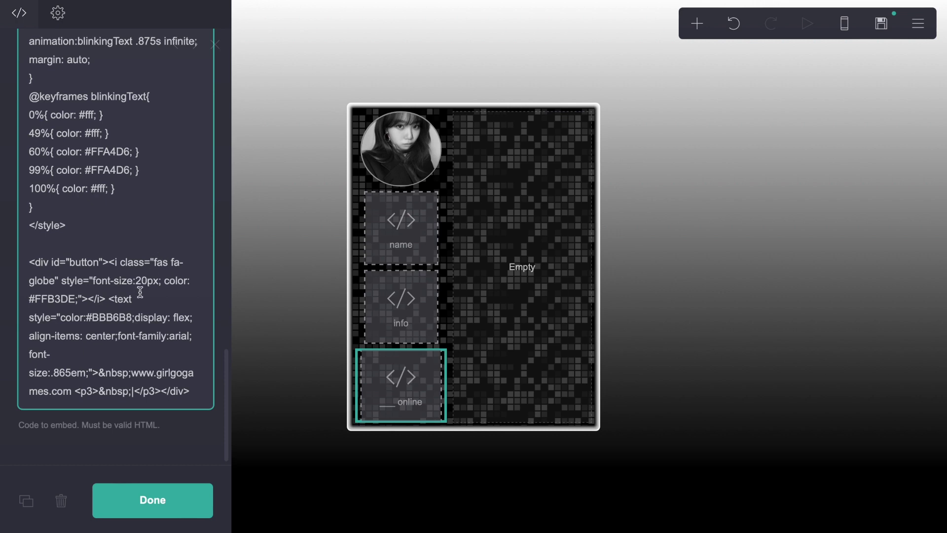
double_click(173, 336)
text(pixe)
Delete the fa-globe icon element from the button div, keeping the text element that follows it
double_click(56, 296)
click(70, 296)
drag(109, 261, 108, 300)
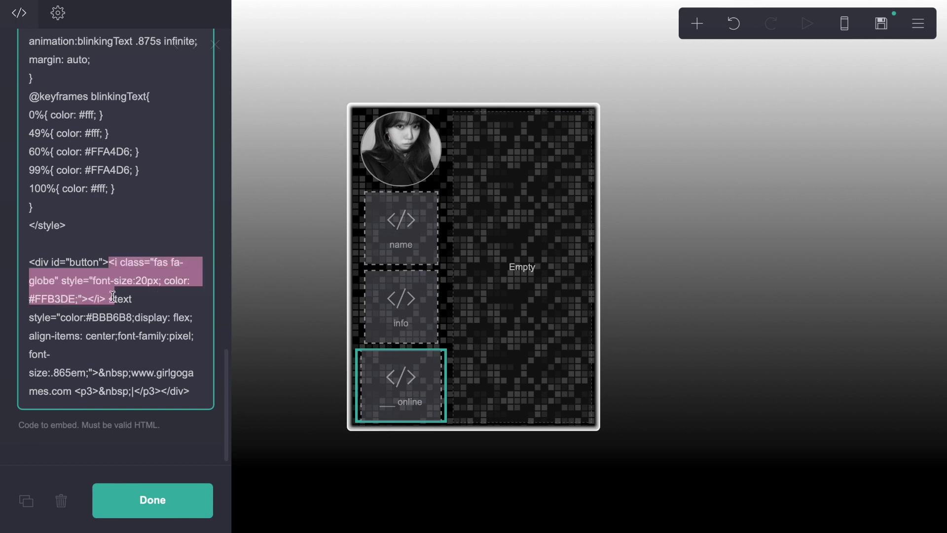
key(BackSpace)
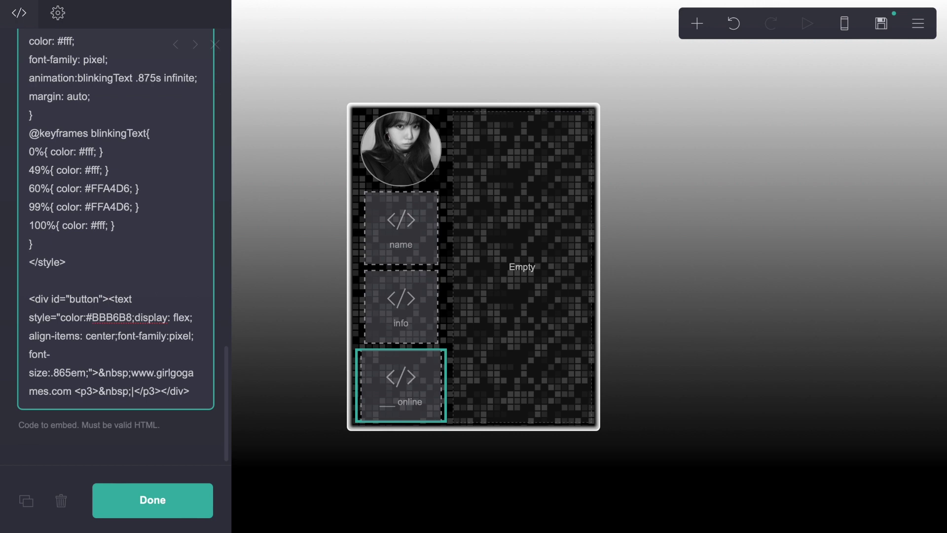
double_click(113, 315)
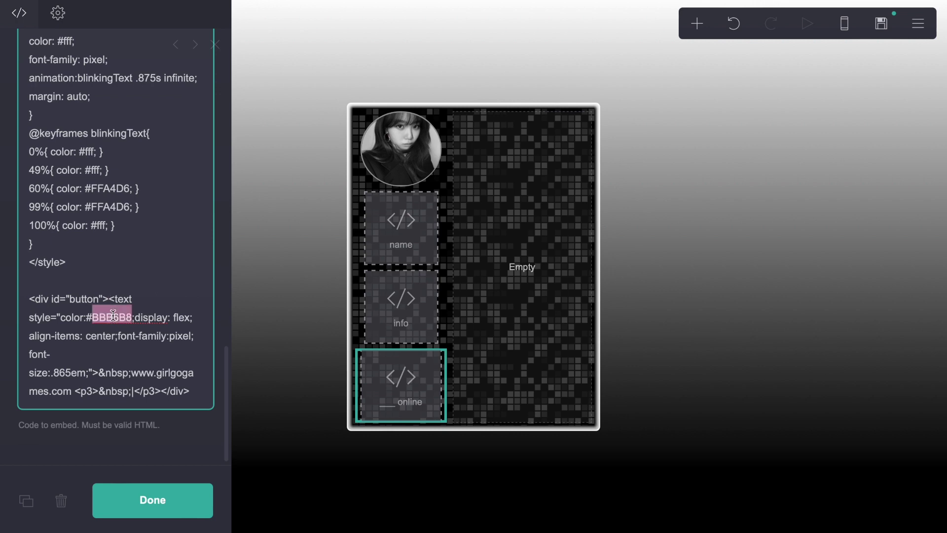
text(000)
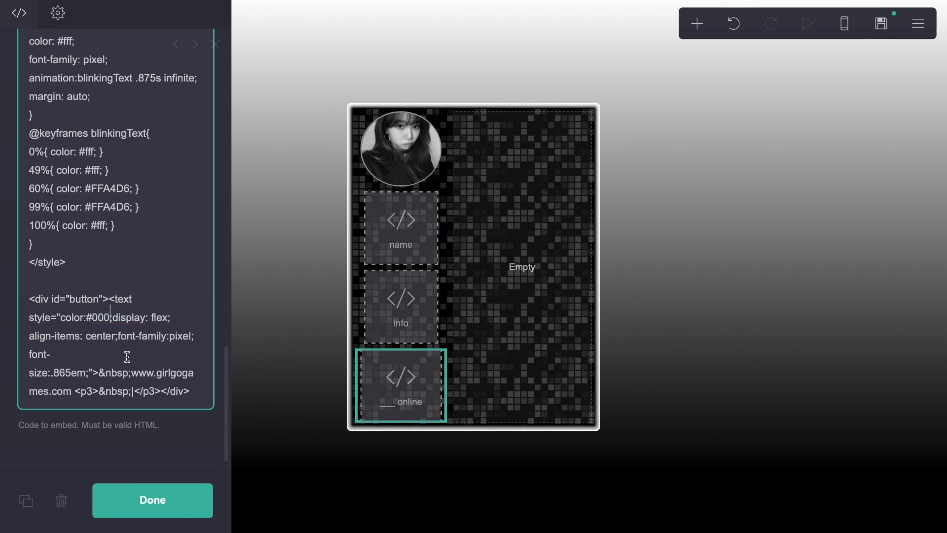
drag(132, 373, 76, 387)
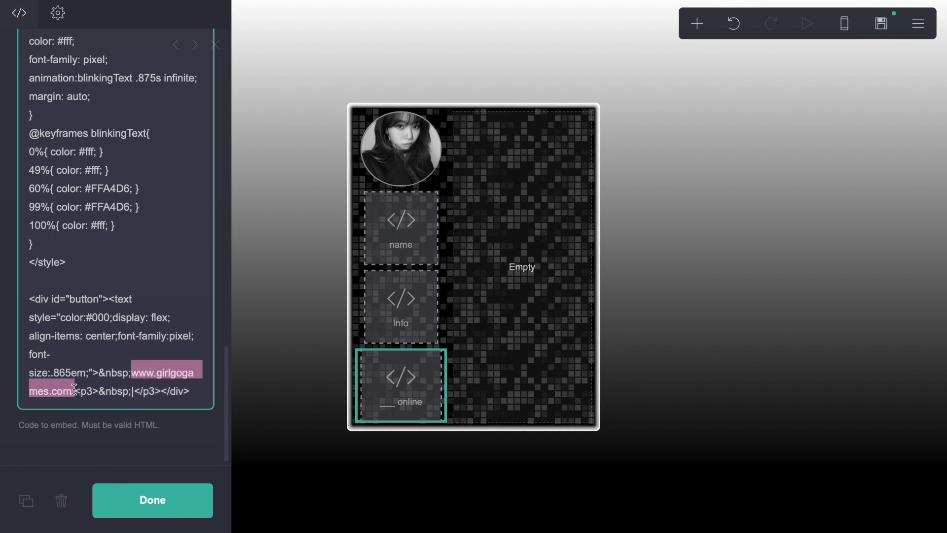
text(statu)
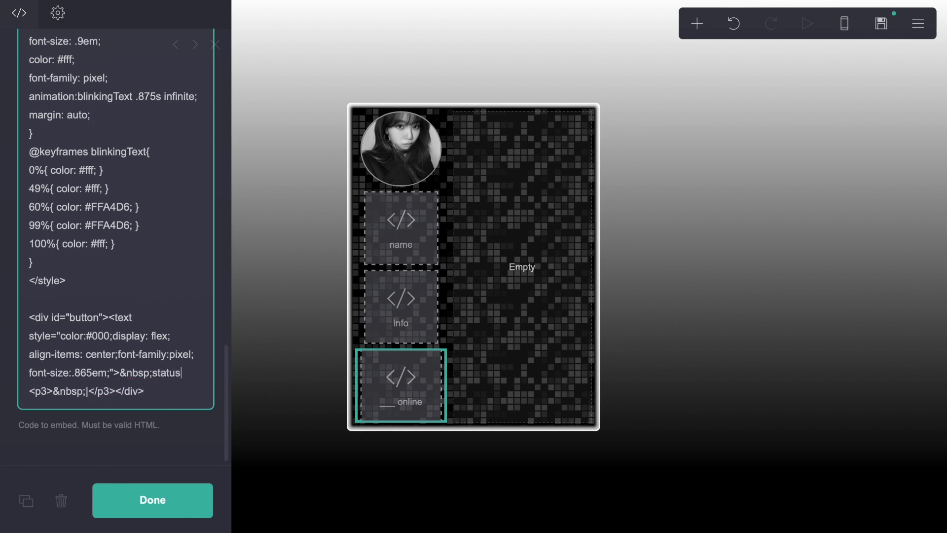
click(153, 375)
text(my status: online)
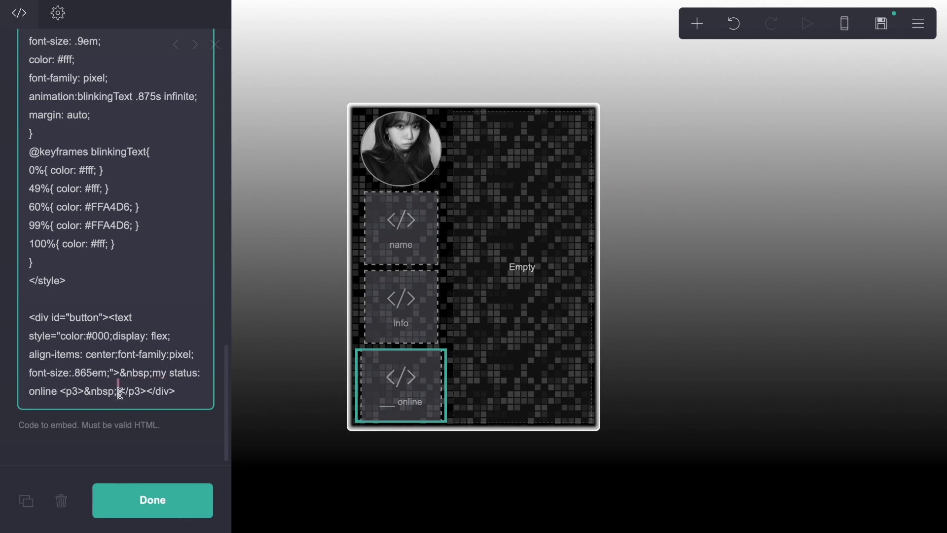
Replace the padding declaration in the display: flex #button rule with padding-left: 20px
scroll(137, 150, up, 5)
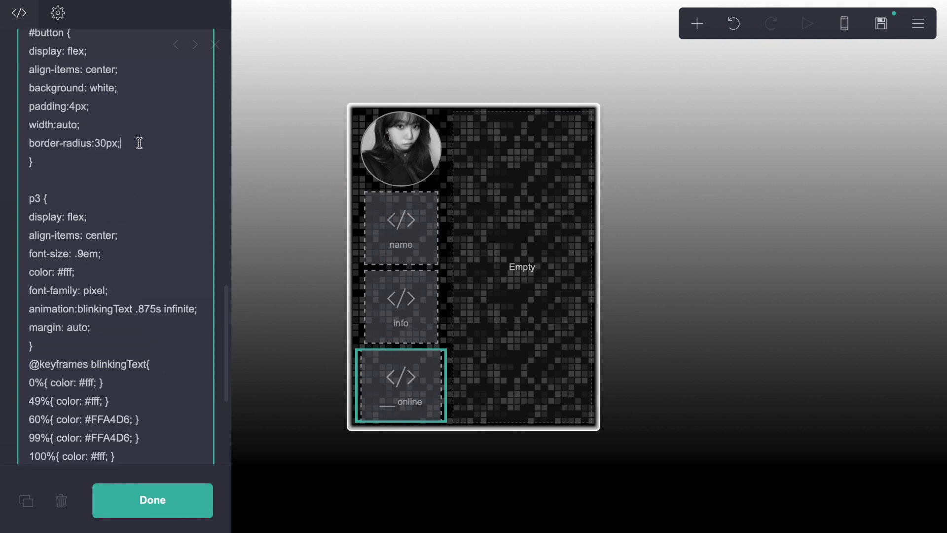
key(Return)
text(pad)
key(BackSpace)
key(BackSpace)
click(70, 106)
text(left:)
key(Delete)
text(20)
key(End)
Add padding-top: 3px and padding-bottom: 3px below padding-left in the #button rule
key(Return)
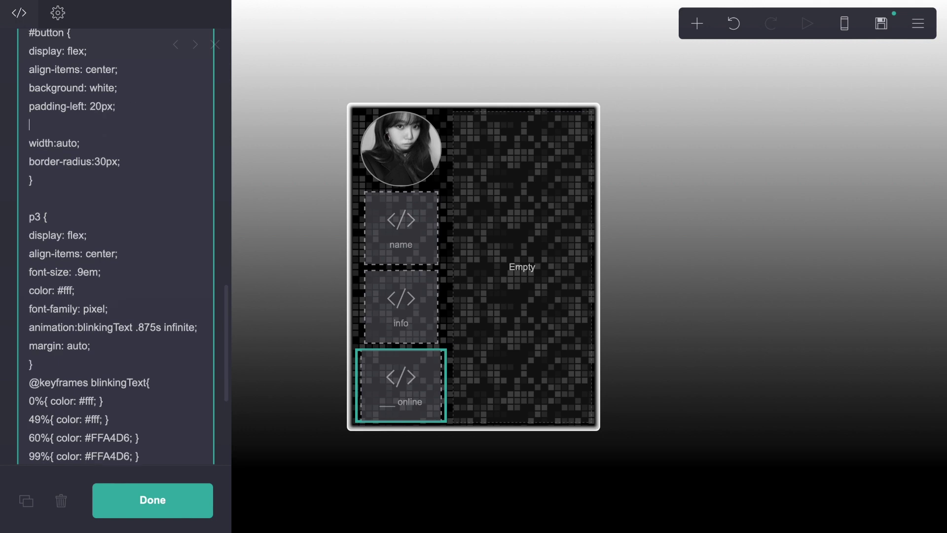
text(padding-top: 3px;)
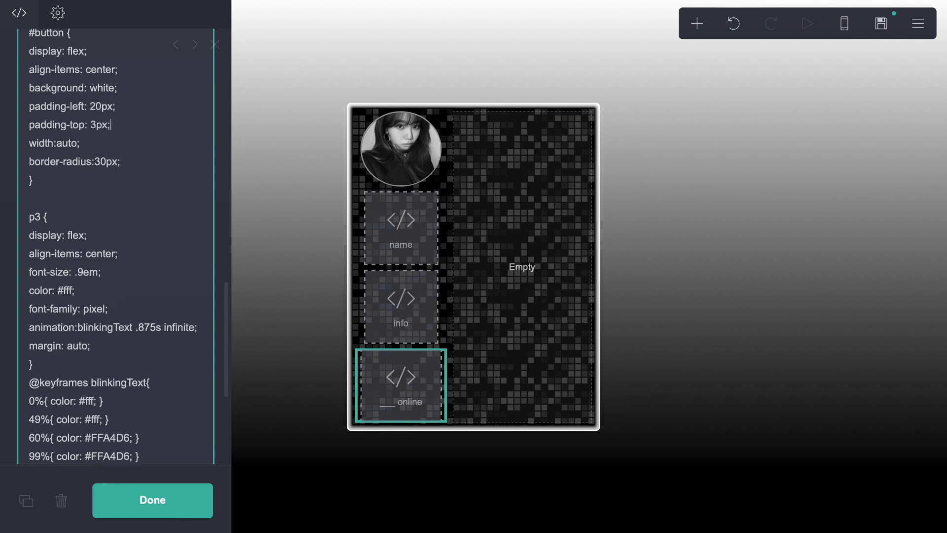
key(Return)
text(padding-bottom: 3px;)
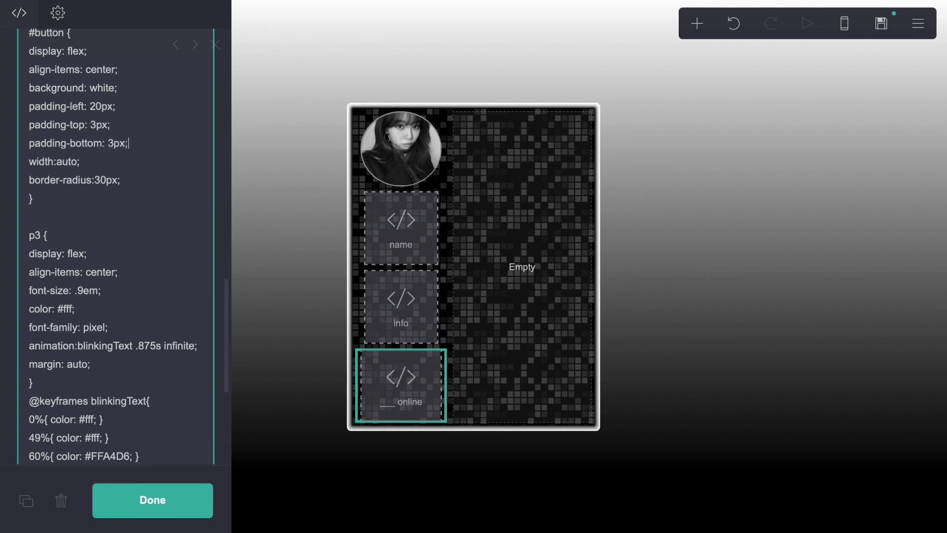
Delete the border-radius:30px line from the #button rule
drag(121, 180, 2, 183)
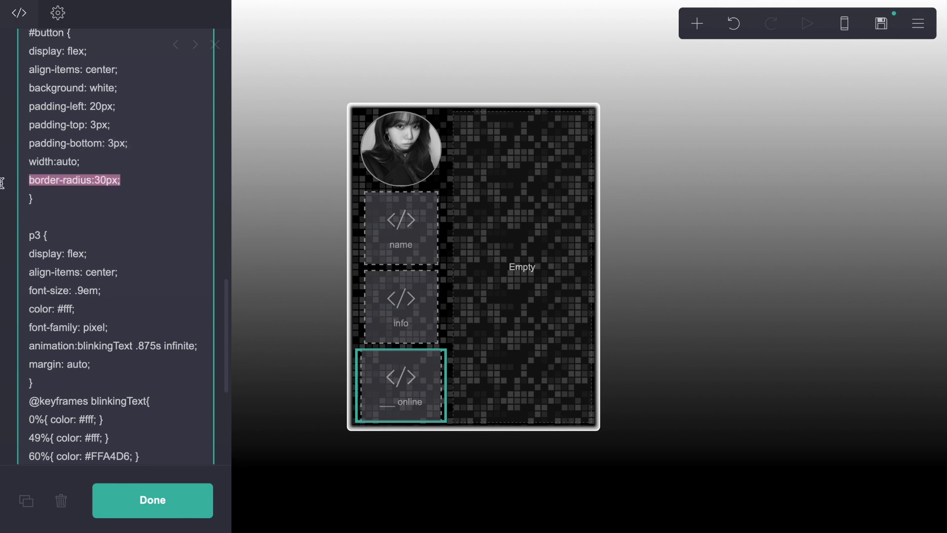
key(BackSpace)
key(BackSpace)
scroll(90, 157, down, 3)
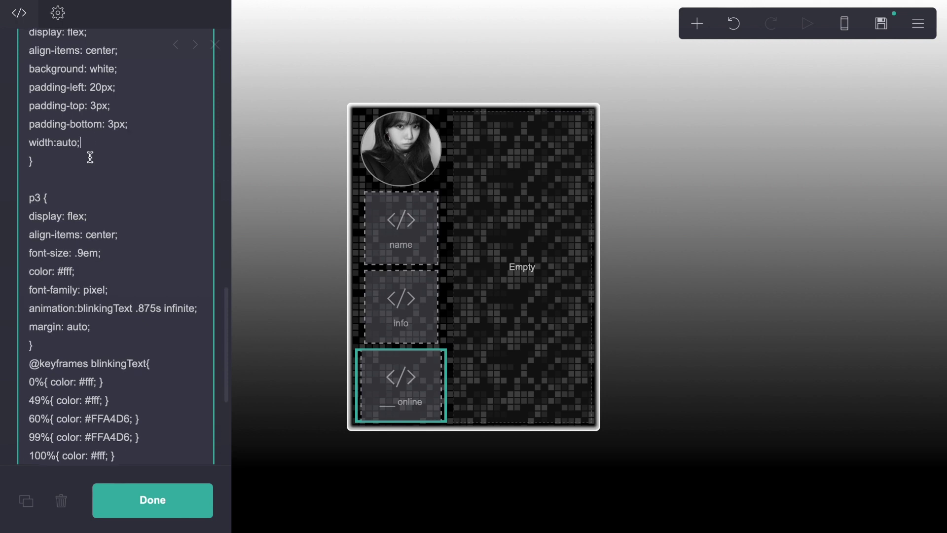
Delete the width:auto line and its empty row from the #button rule, and save the site changes
click(57, 226)
key(Return)
scroll(73, 154, up, 1)
scroll(73, 154, up, 5)
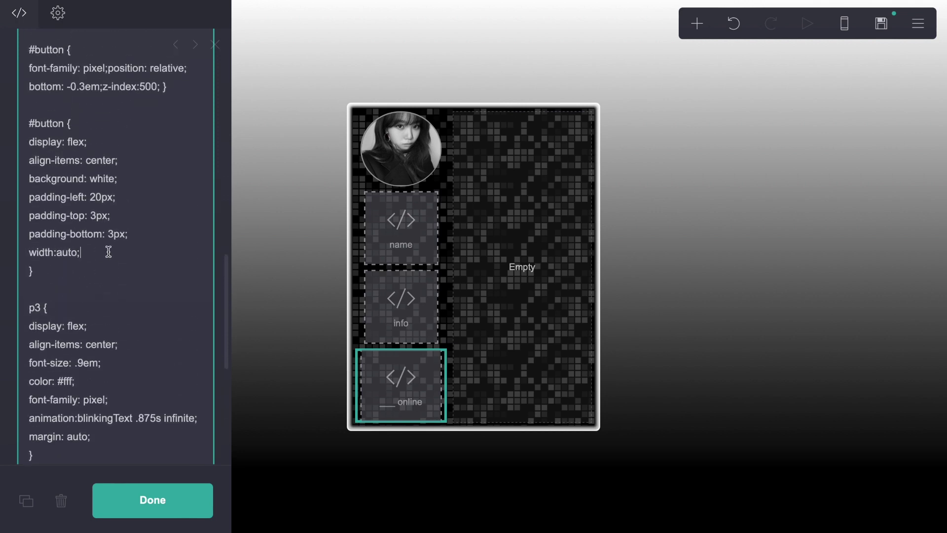
drag(109, 251, 3, 250)
key(BackSpace)
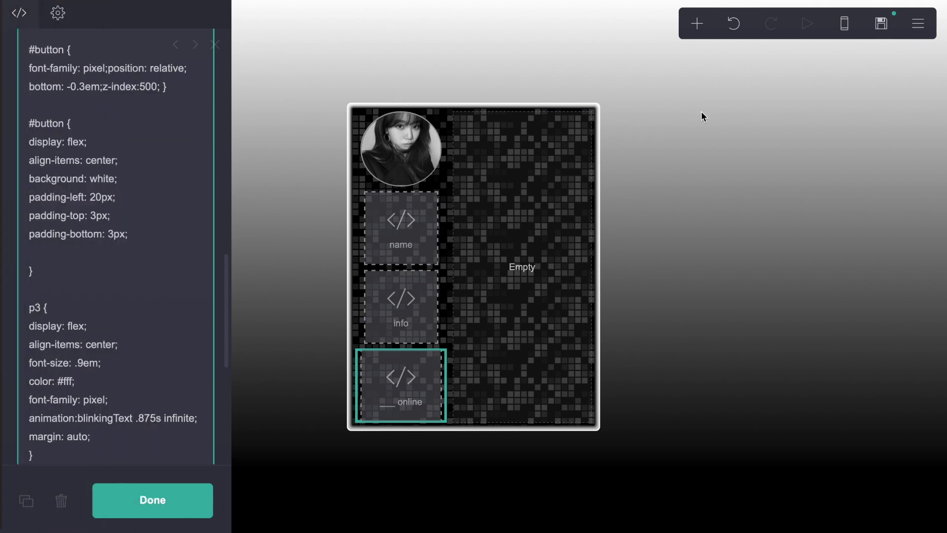
key(BackSpace)
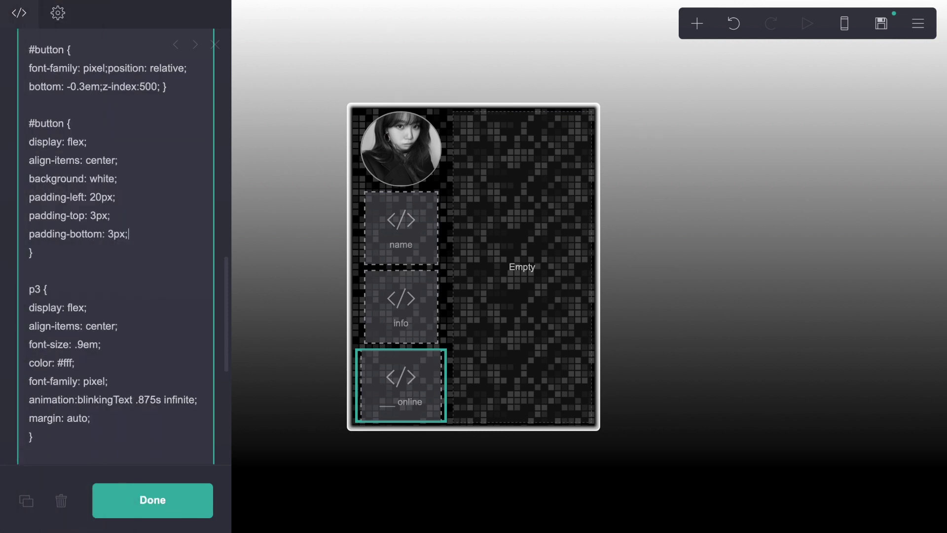
click(890, 35)
click(167, 488)
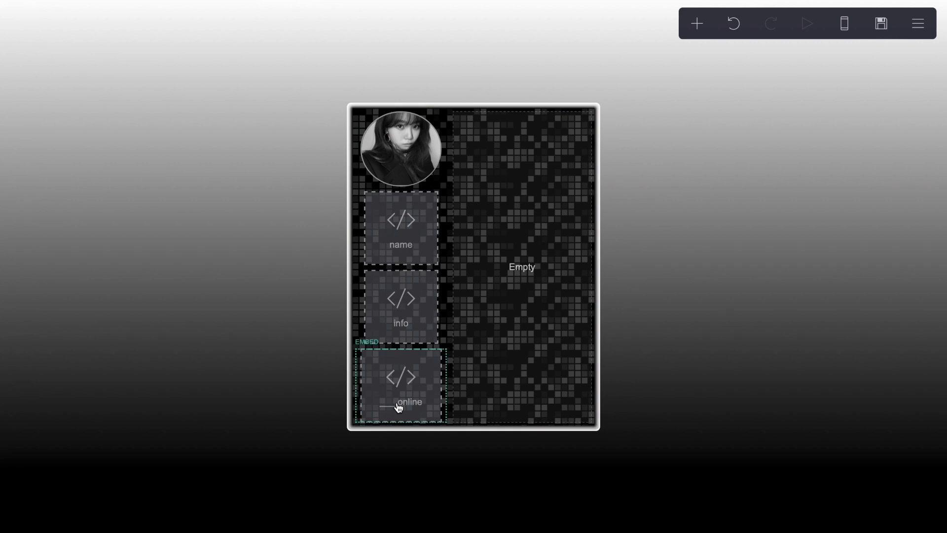
Reopen the "___ online" embed and delete the background: white line from the #button rule
click(398, 380)
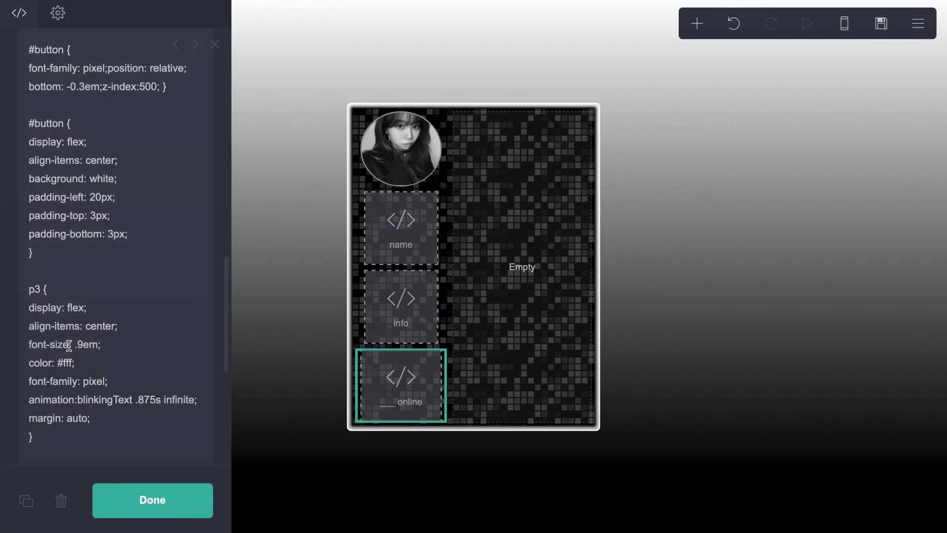
drag(126, 182, 4, 182)
key(BackSpace)
key(BackSpace)
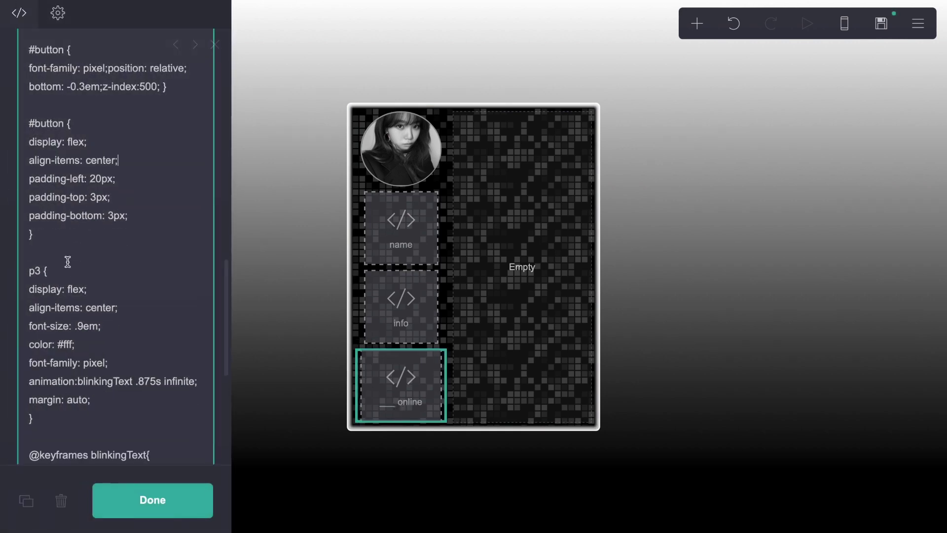
Set the inline color of the text element inside the button div to #fff
scroll(91, 264, down, 2)
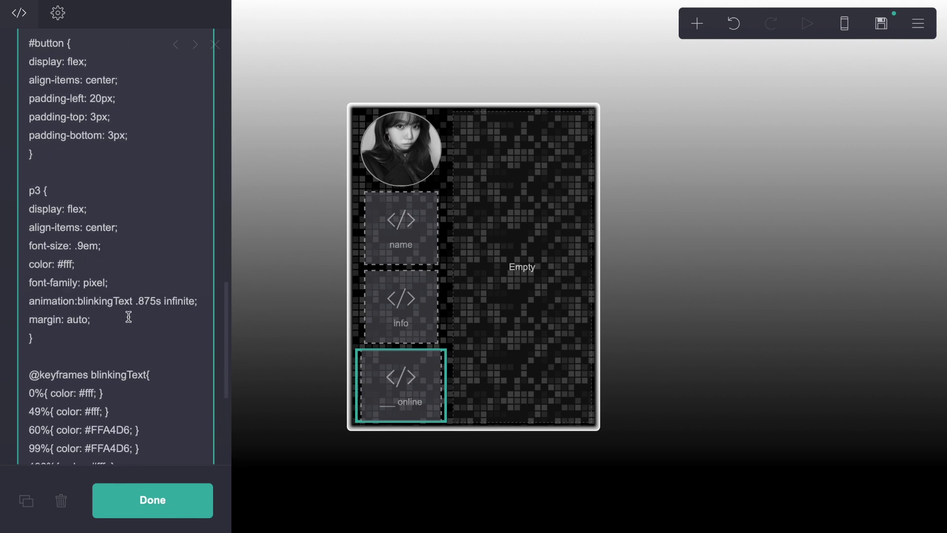
scroll(129, 317, down, 3)
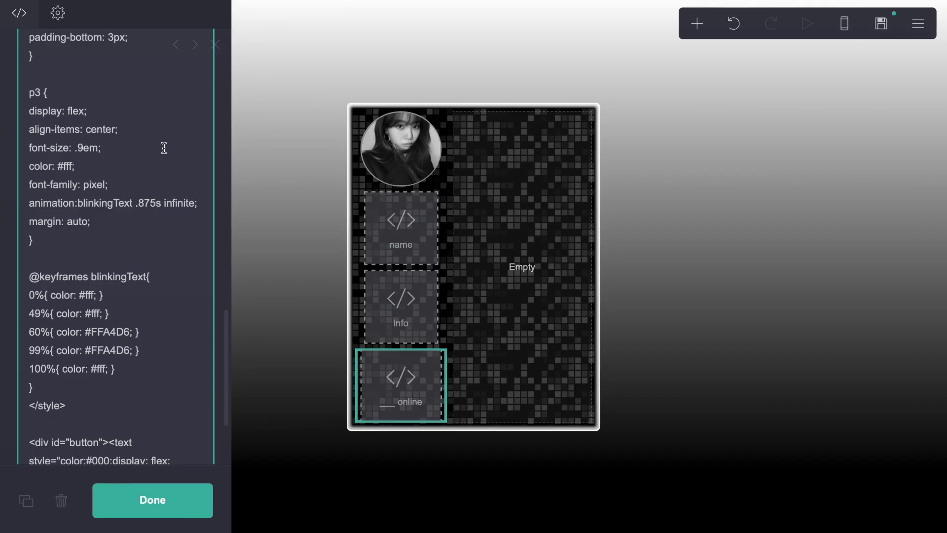
scroll(95, 314, down, 3)
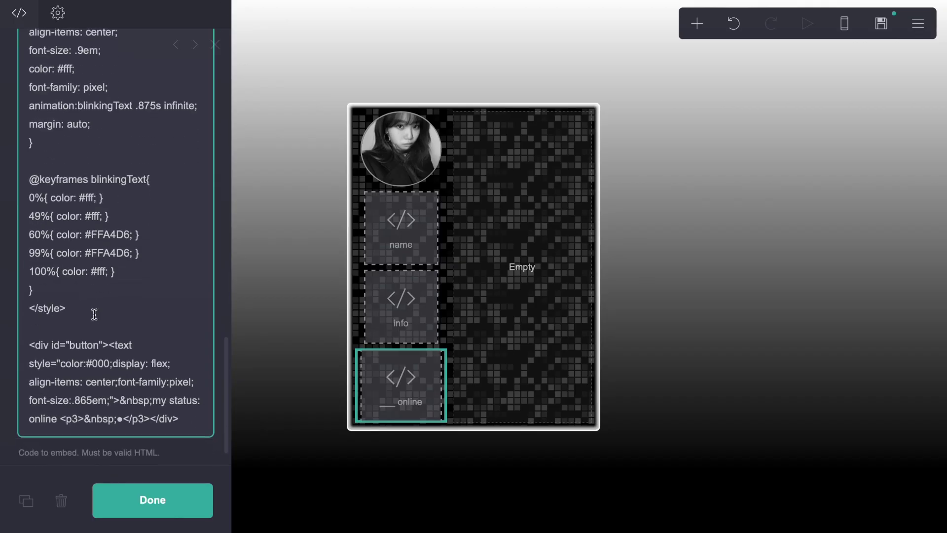
double_click(95, 357)
text(fff)
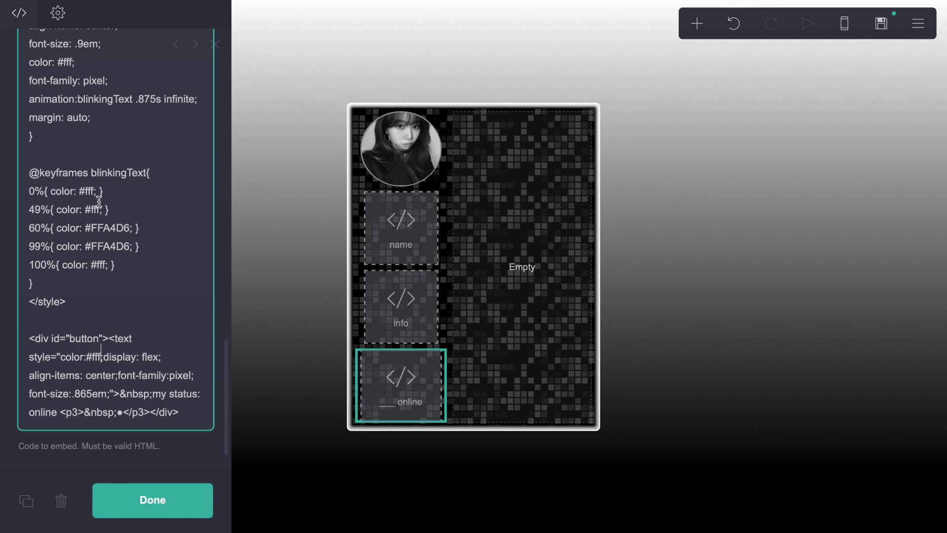
Set the 60% and 99% colors of the blinkingText keyframes to #ffffff00 and save the site changes
double_click(105, 222)
text(ffffff)
key(BackSpace)
key(BackSpace)
text(00)
double_click(103, 222)
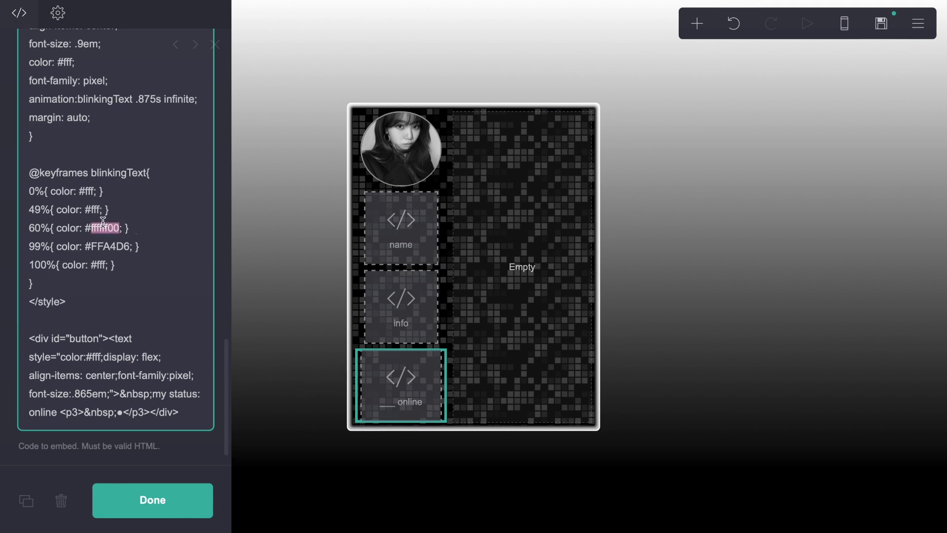
key(ctrl+c)
double_click(111, 247)
key(ctrl+v)
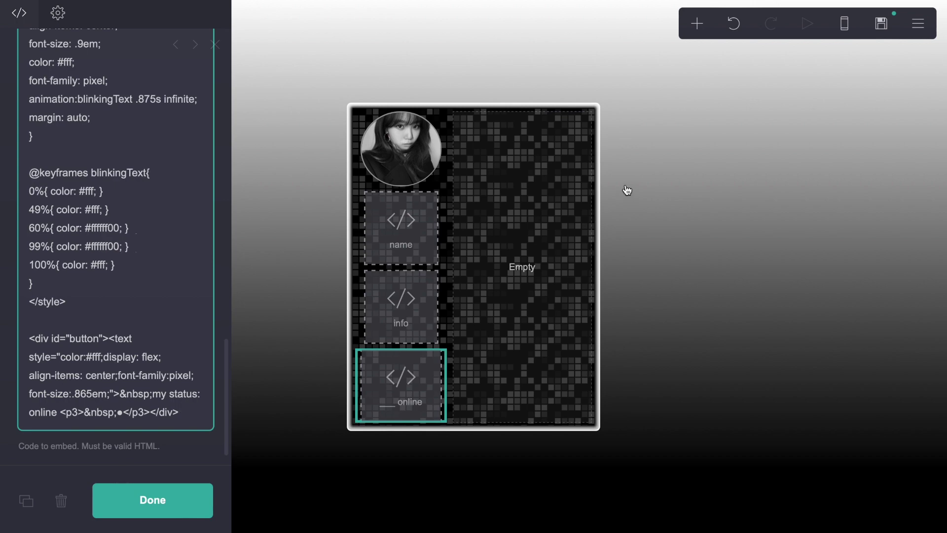
click(881, 23)
click(126, 513)
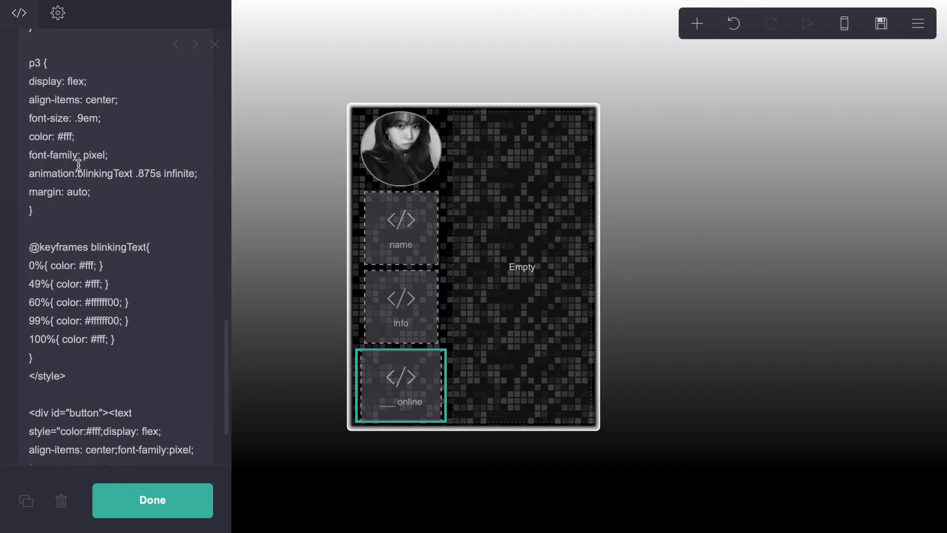
Set the color in the p3 rule to #ffffff00 and save the site changes
scroll(78, 155, up, 3)
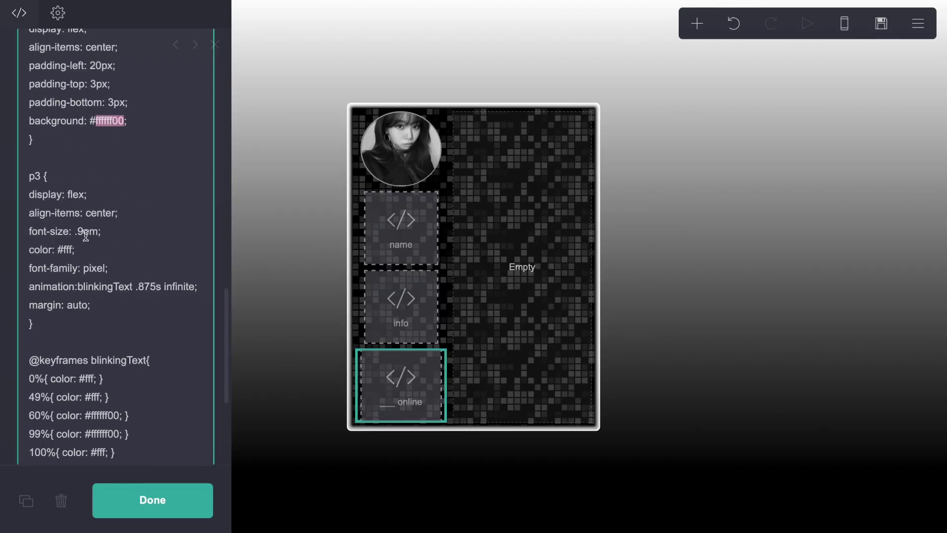
double_click(68, 249)
key(ctrl+v)
scroll(158, 327, down, 5)
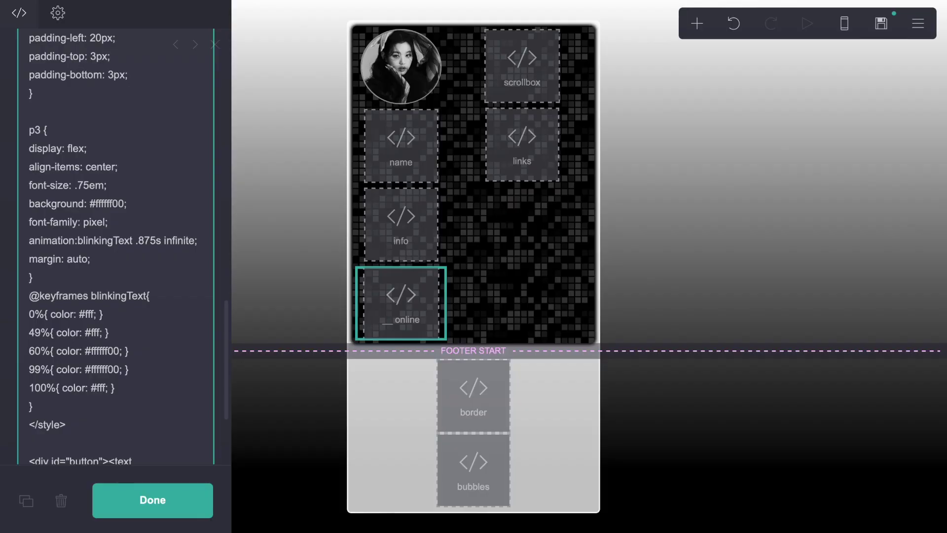
scroll(92, 164, down, 4)
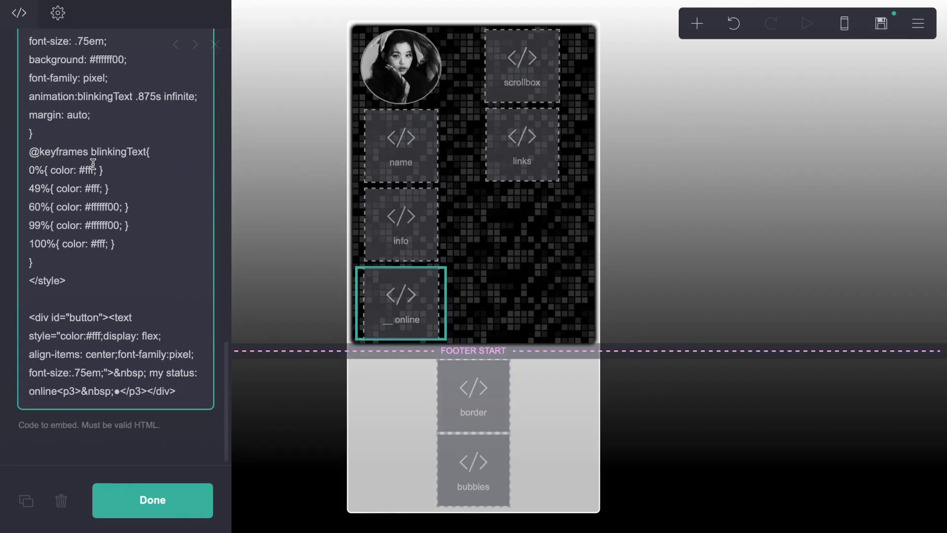
scroll(93, 164, up, 8)
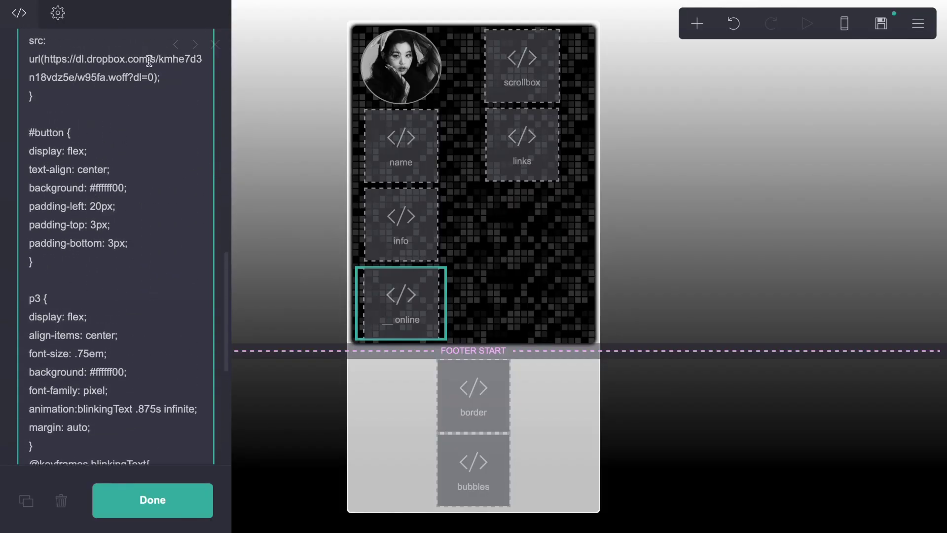
scroll(145, 125, up, 3)
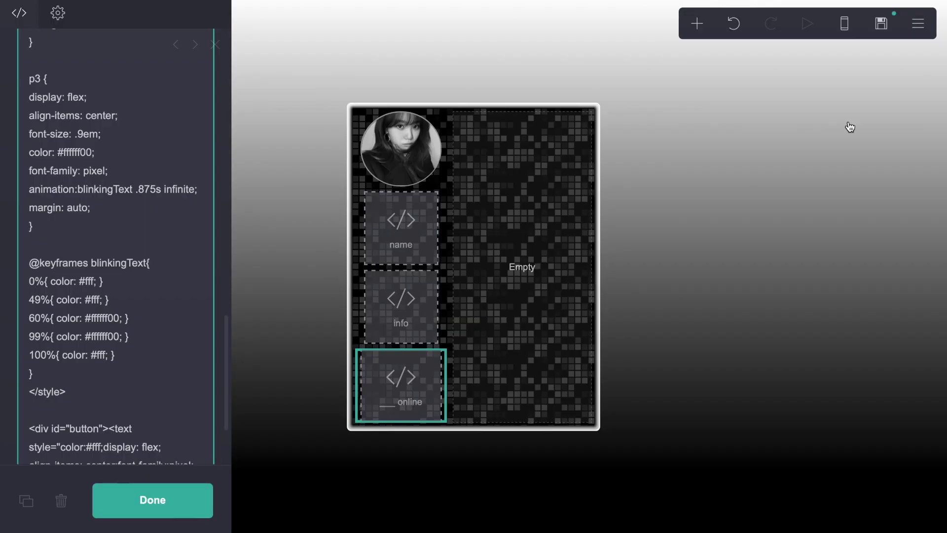
click(882, 23)
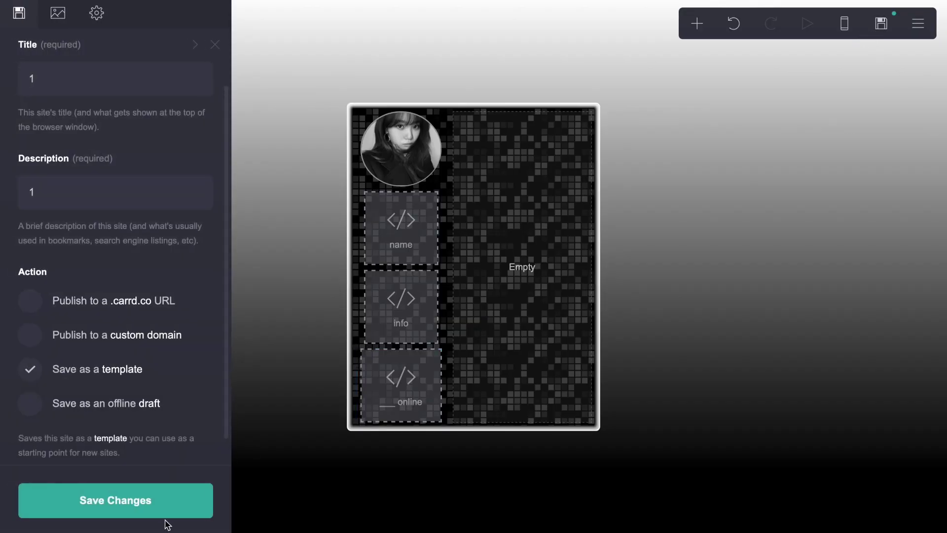
click(166, 498)
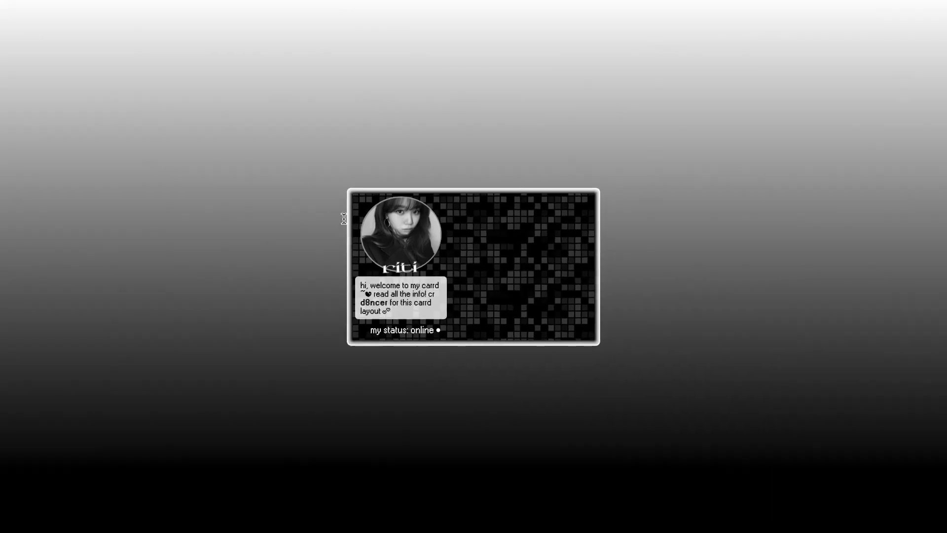
Return from the site preview, reopen the "___ online" embed and set the #button rule's padding-left to 18px
key(Escape)
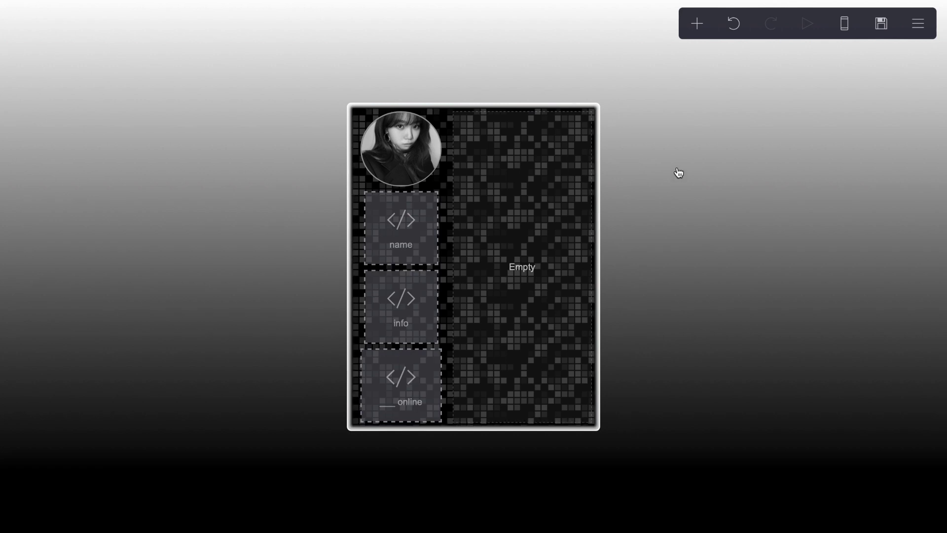
click(305, 2)
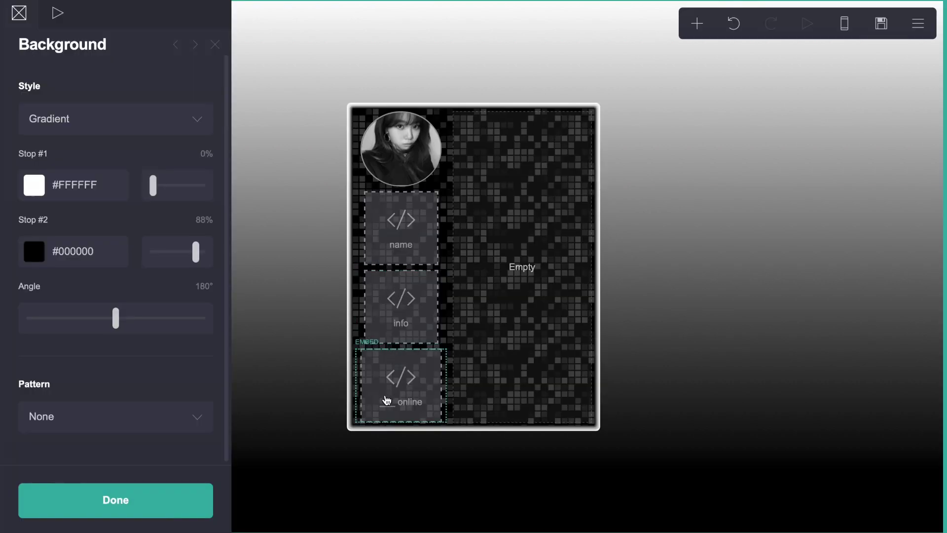
click(400, 385)
scroll(69, 303, down, 15)
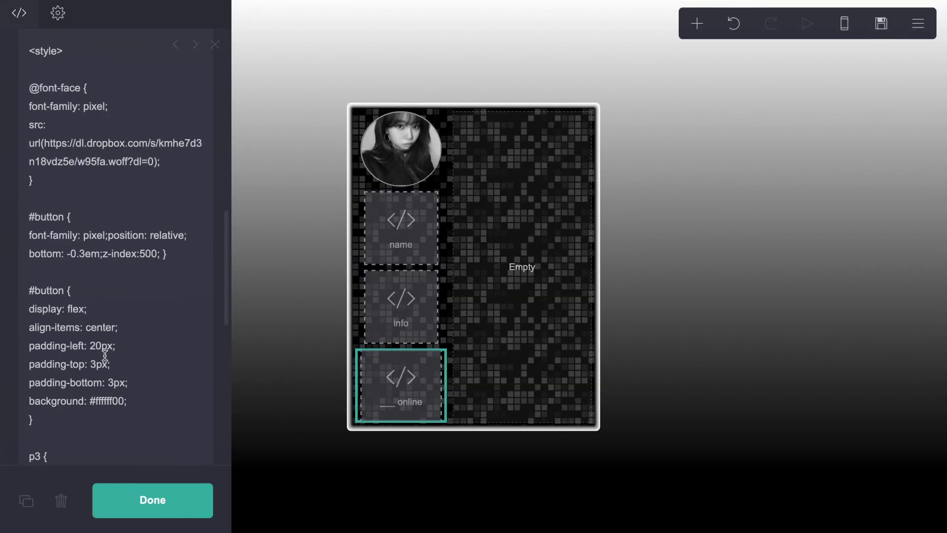
click(102, 356)
key(BackSpace)
key(BackSpace)
text(18)
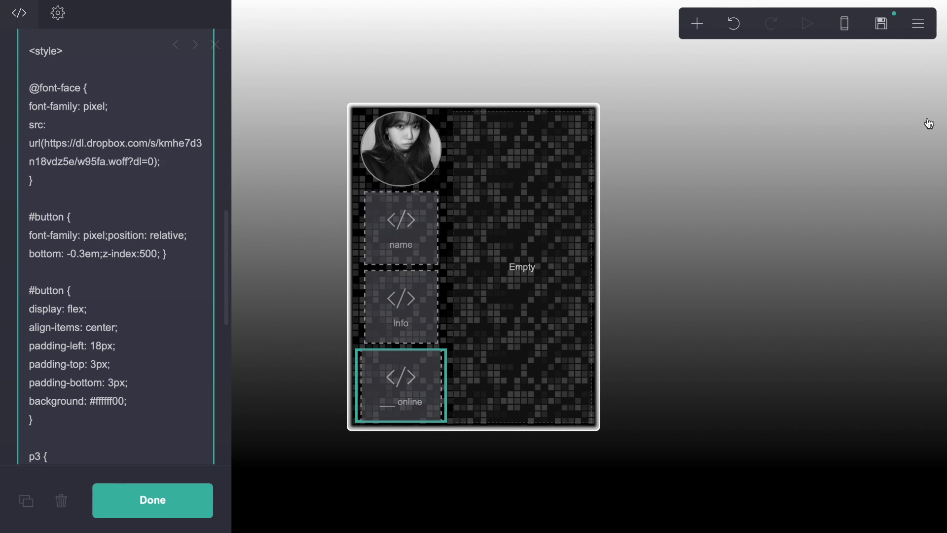
Save the site changes, close the embed settings and reopen the "___ online" embed
click(882, 23)
click(173, 500)
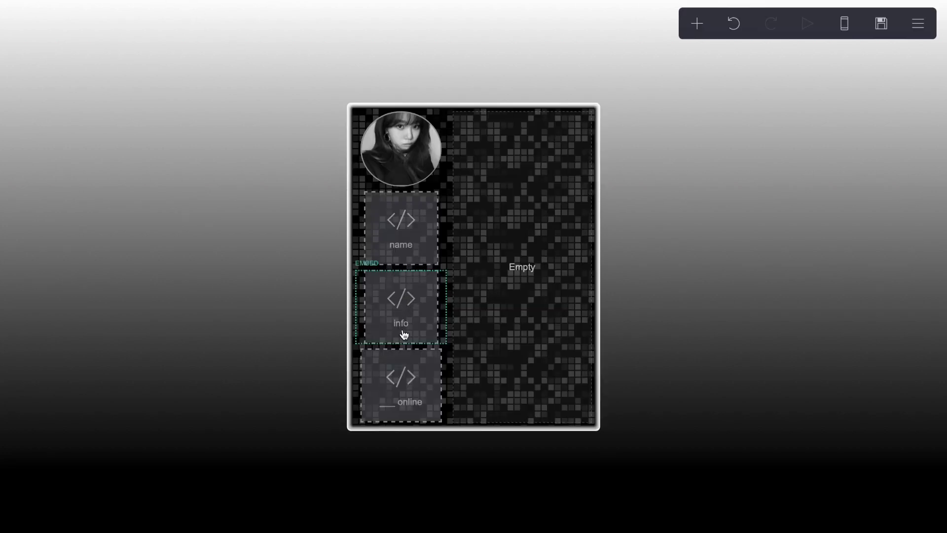
click(408, 404)
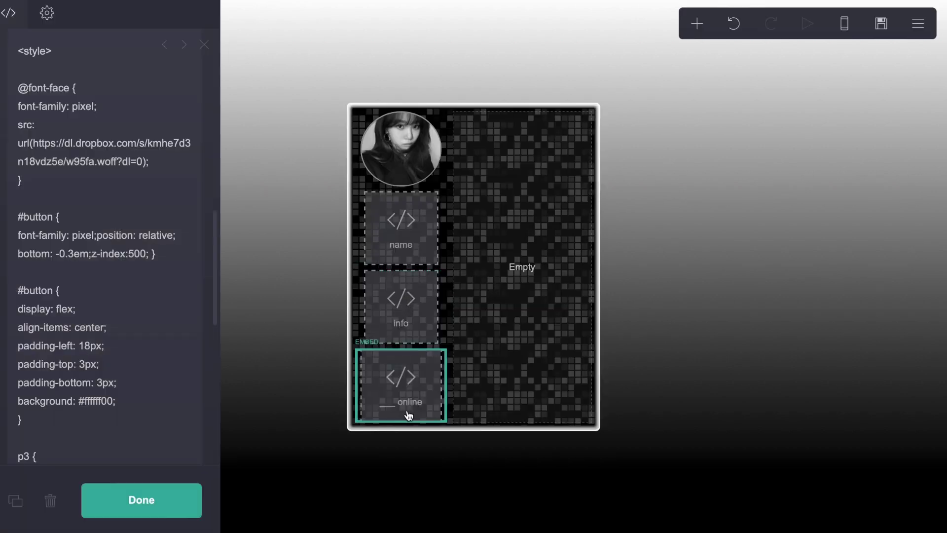
click(386, 239)
click(391, 395)
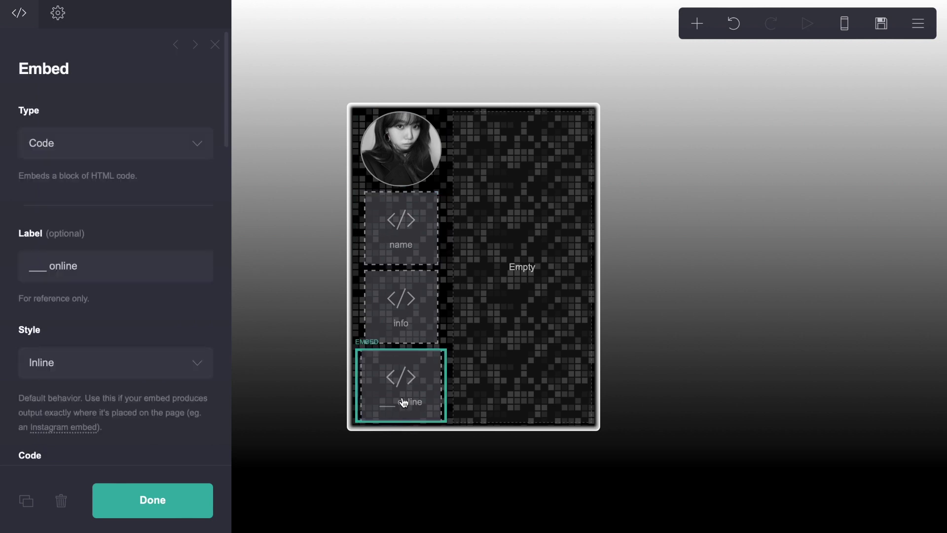
click(391, 395)
Set the #button rule's padding-left to 14px in the "___ online" embed, save the site and return from the preview
scroll(54, 368, down, 3)
scroll(54, 368, down, 3)
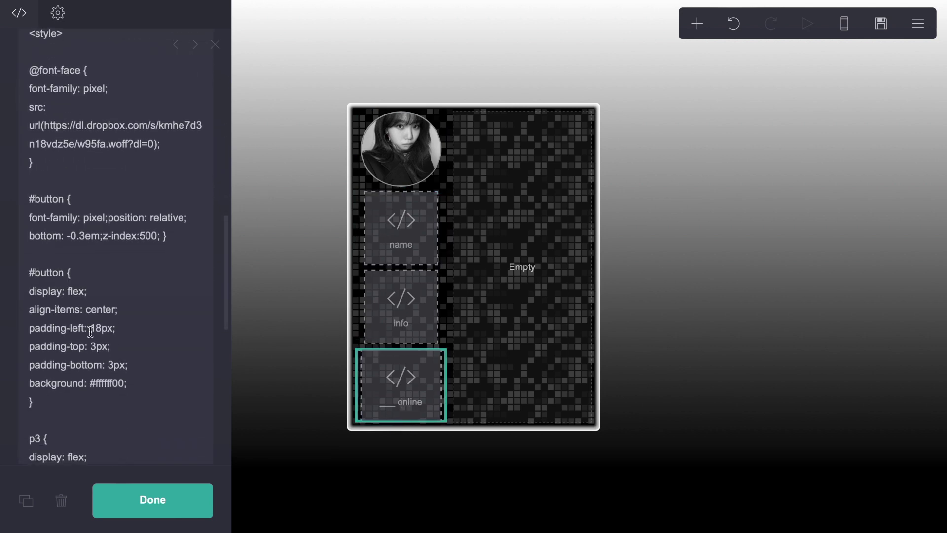
click(102, 328)
key(BackSpace)
text(4)
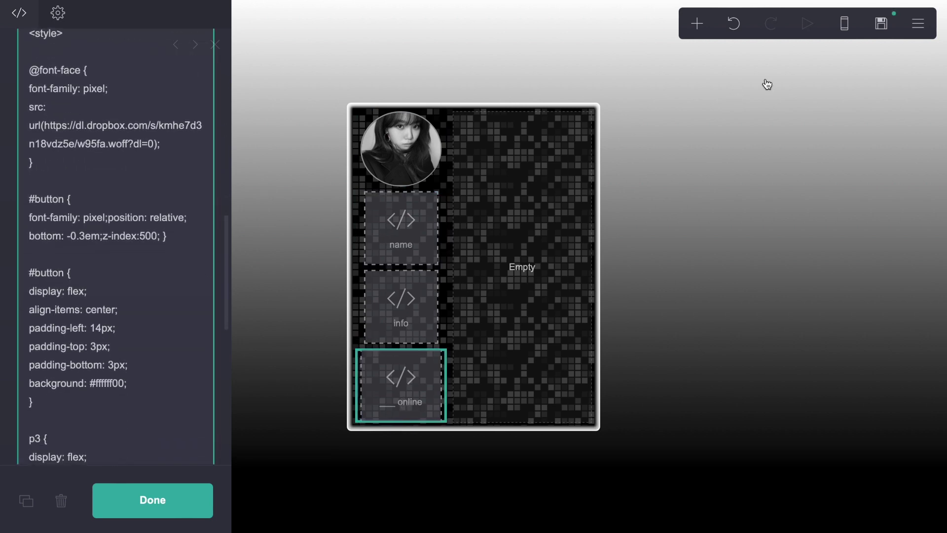
key(ctrl+s)
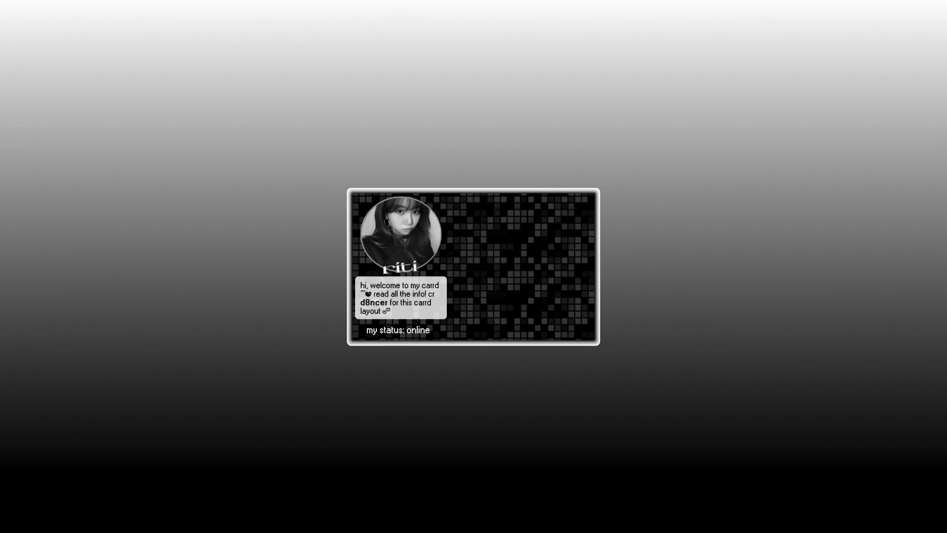
key(Escape)
click(419, 299)
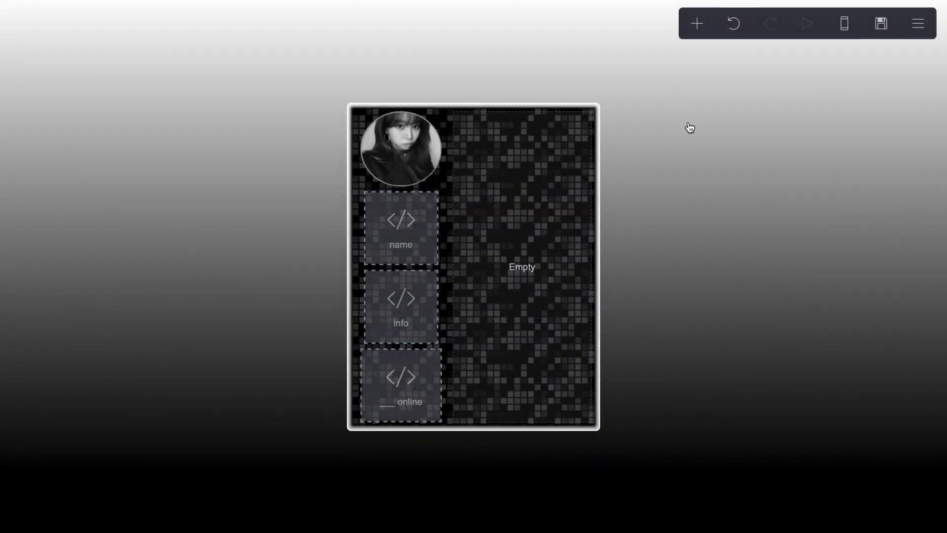
Add a code embed in the container's empty second column and label it scrollbox
click(697, 24)
click(622, 279)
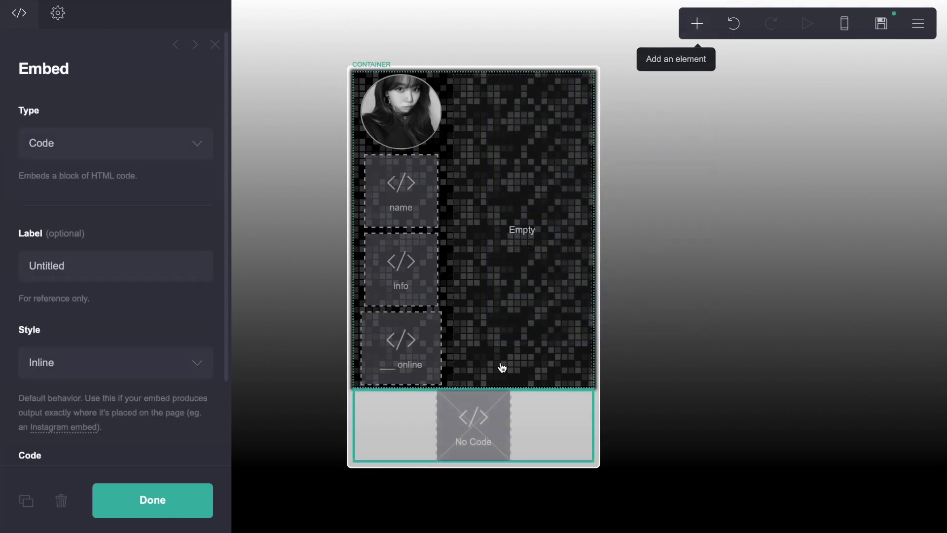
drag(502, 367, 513, 148)
click(65, 270)
text(sc)
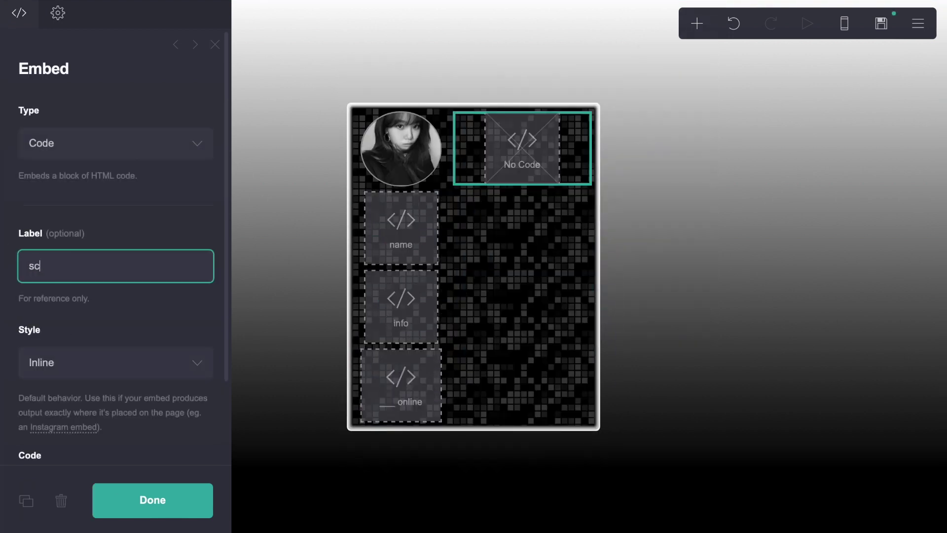
text(rollbox)
Enter an empty <style></style> block as the scrollbox embed's code
scroll(146, 313, down, 3)
click(101, 397)
text(<style)
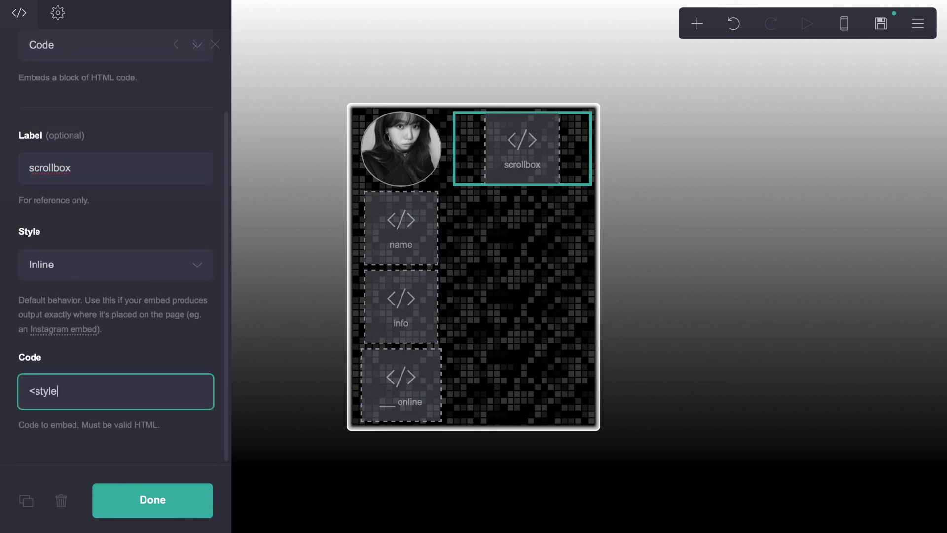
text(>)
key(Return)
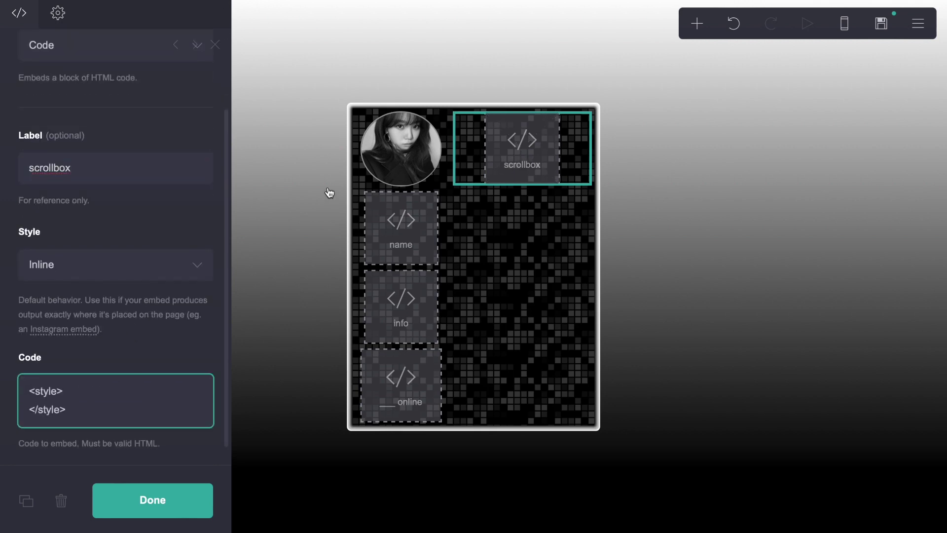
click(108, 393)
key(Return)
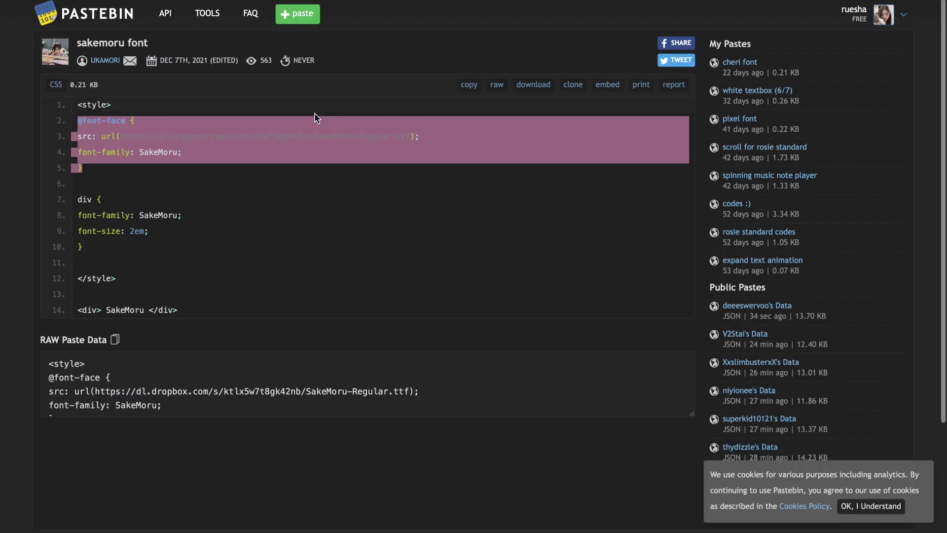
click(79, 118)
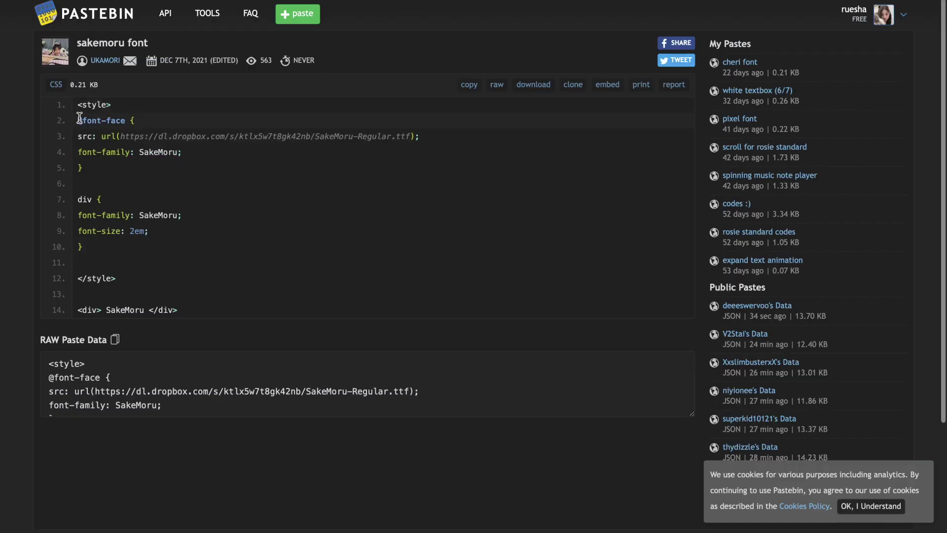
drag(80, 118, 112, 163)
key(ctrl+c)
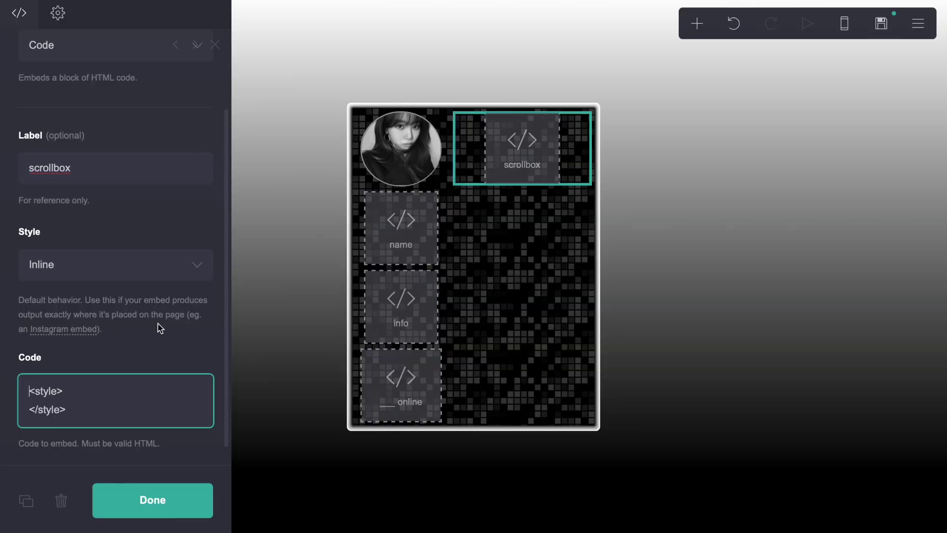
click(106, 383)
key(ctrl+v)
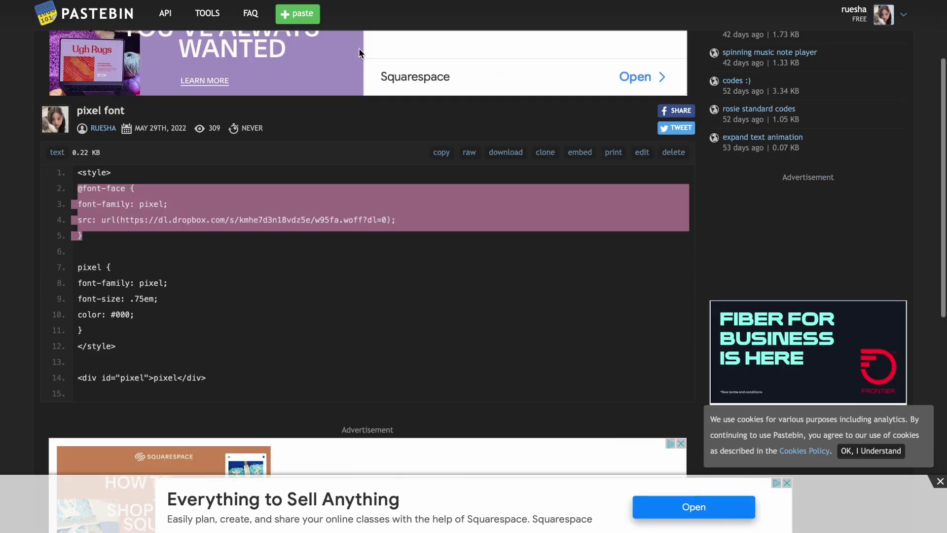
click(104, 286)
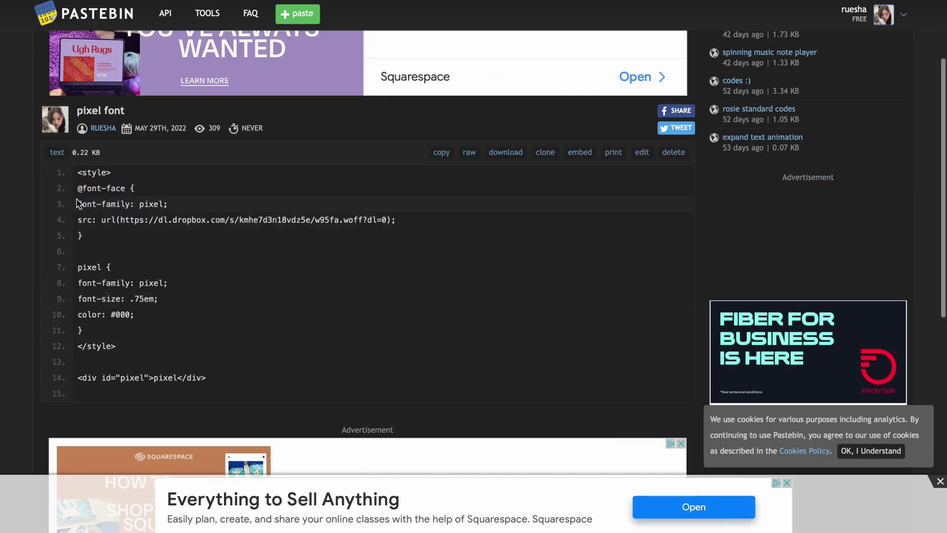
drag(77, 187, 83, 236)
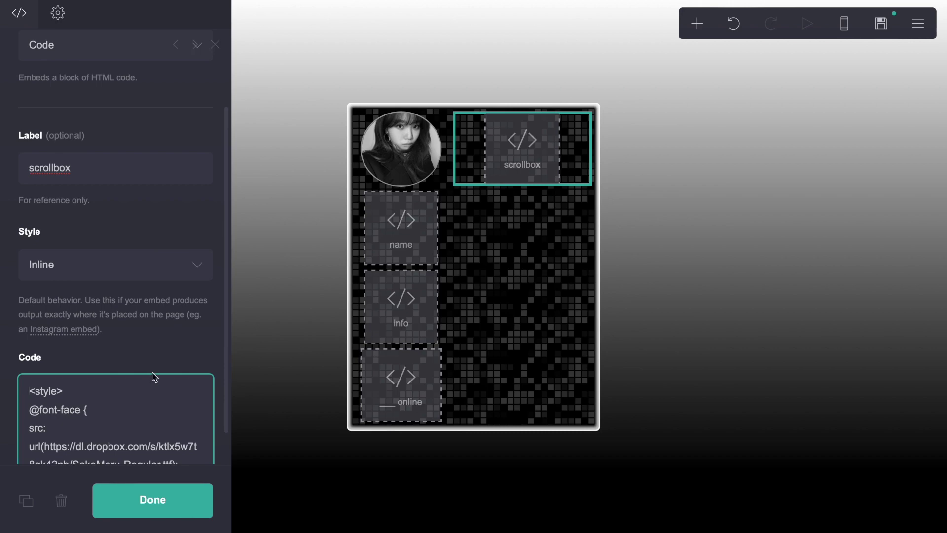
scroll(152, 380, down, 3)
key(ctrl+v)
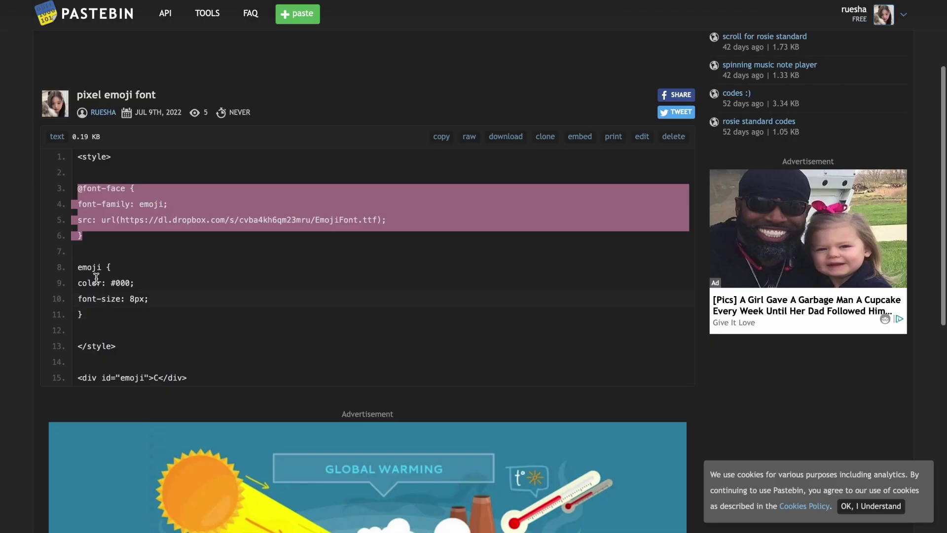
drag(79, 189, 98, 231)
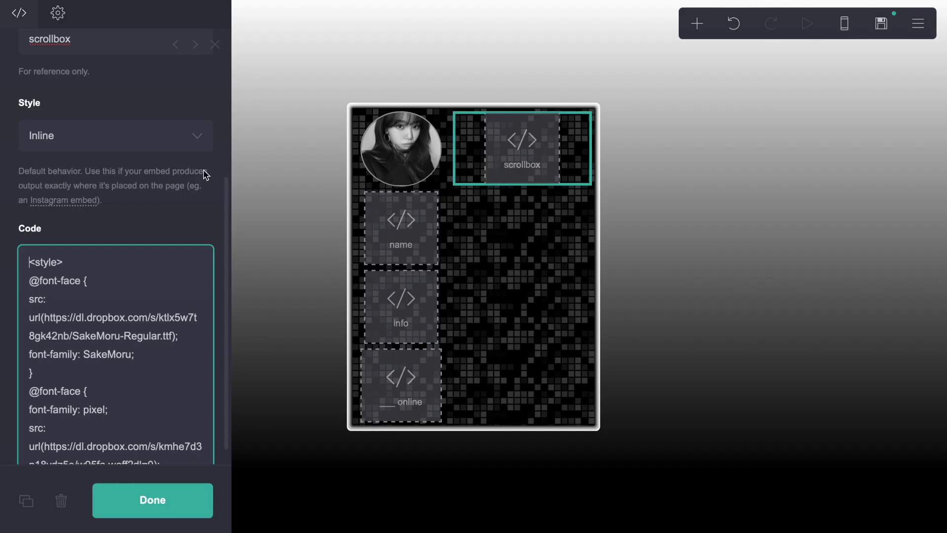
scroll(113, 316, down, 3)
click(55, 373)
key(ctrl+v)
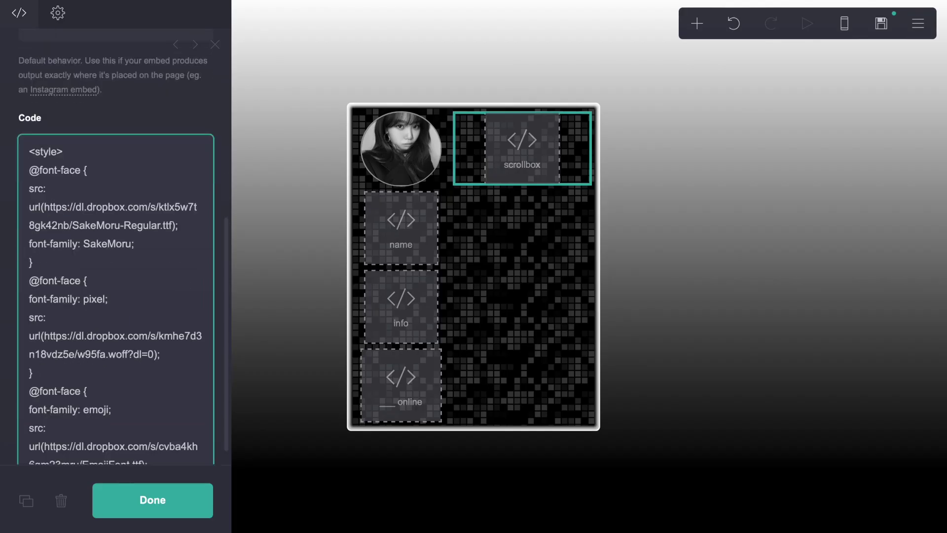
click(45, 264)
key(Return)
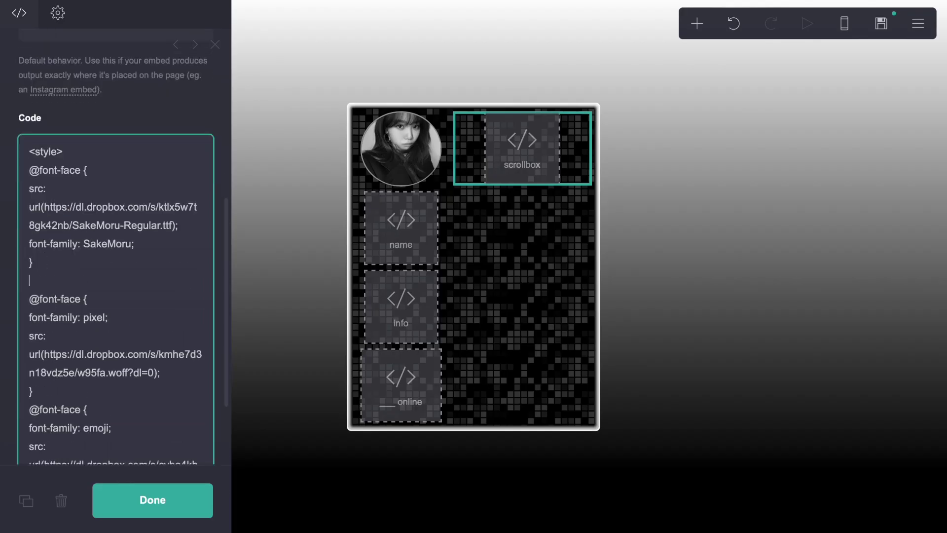
click(46, 391)
key(Return)
click(89, 146)
key(Return)
scroll(74, 380, down, 2)
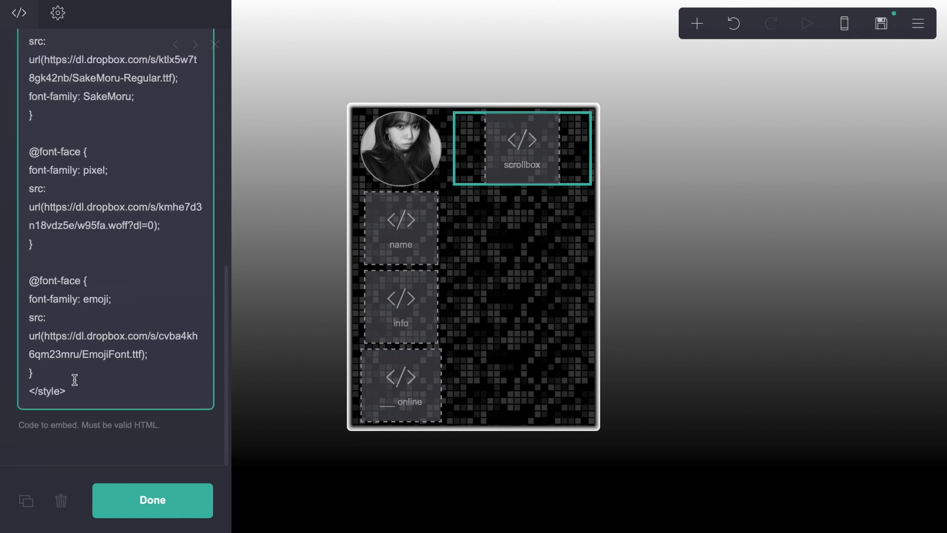
click(65, 372)
key(Return)
key(Return)
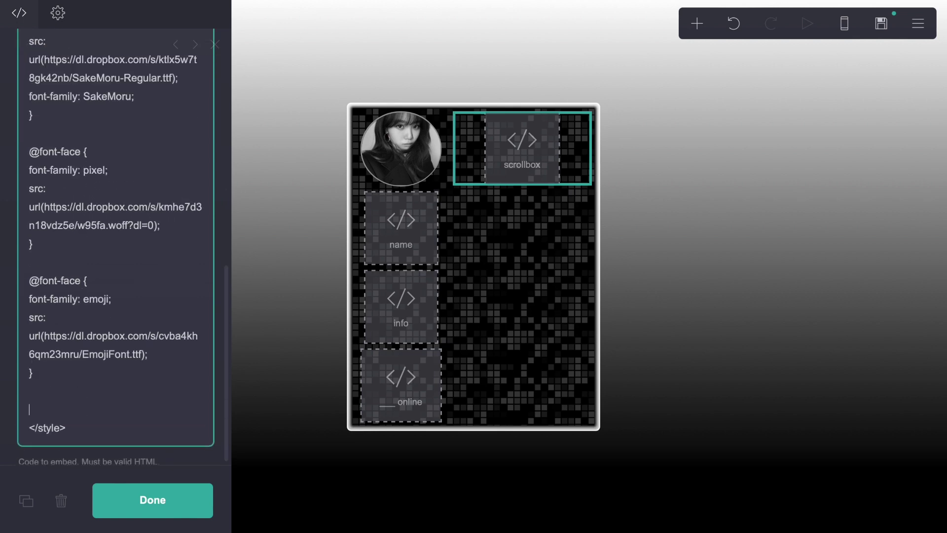
text(scroll)
key(BackSpace)
key(BackSpace)
key(BackSpace)
text(#scroll {)
key(Return)
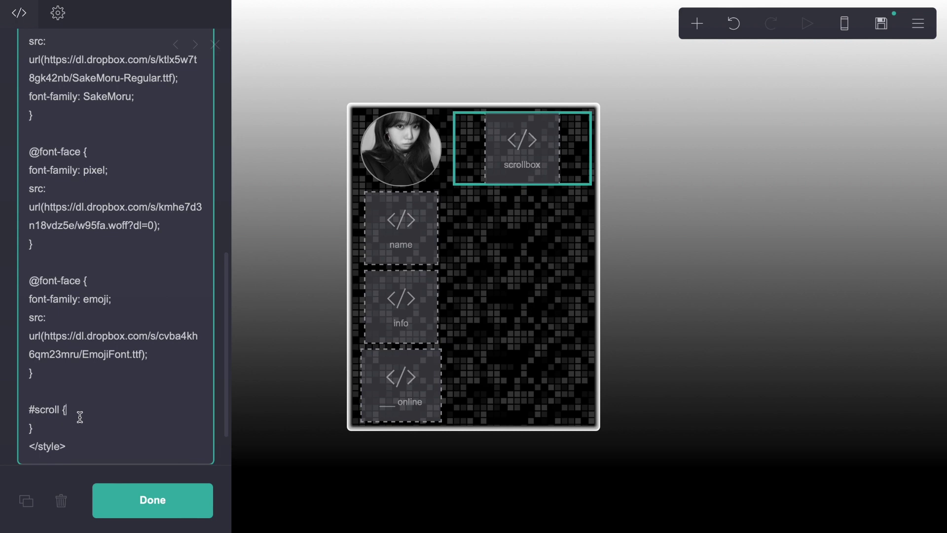
key(Return)
scroll(78, 417, down, 3)
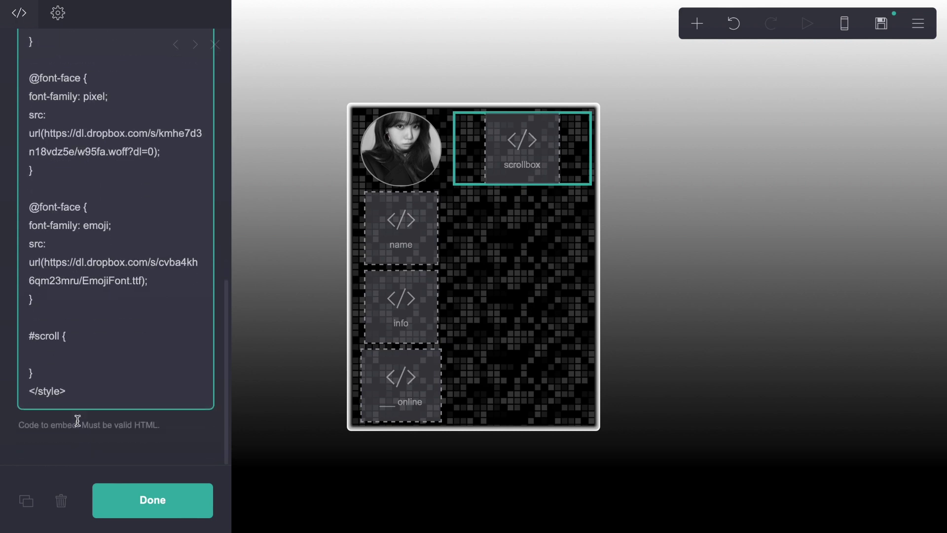
click(46, 373)
key(Return)
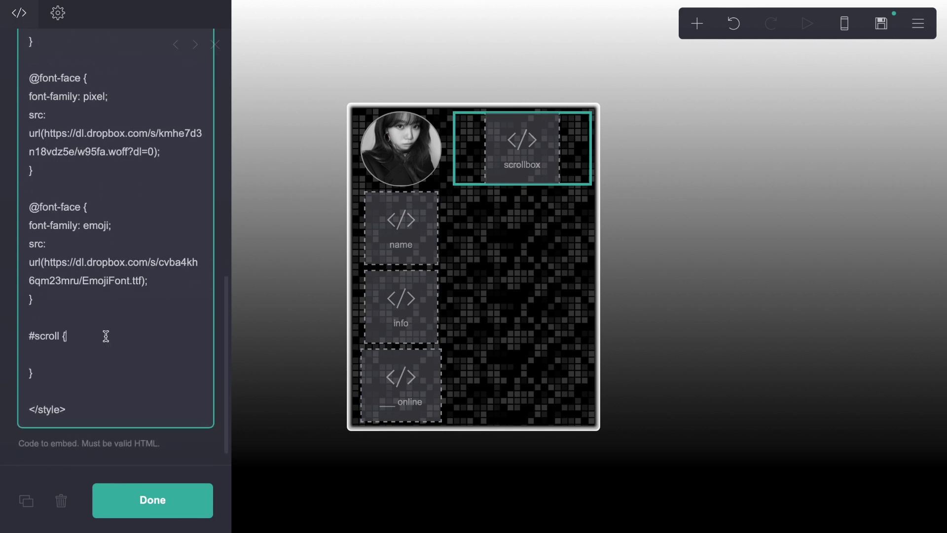
Add background-color: rgba(255,255,255,0.825); on its own line inside the #scroll rule
click(71, 340)
text(background-color: rgba(255,255,255,0.825);)
click(63, 335)
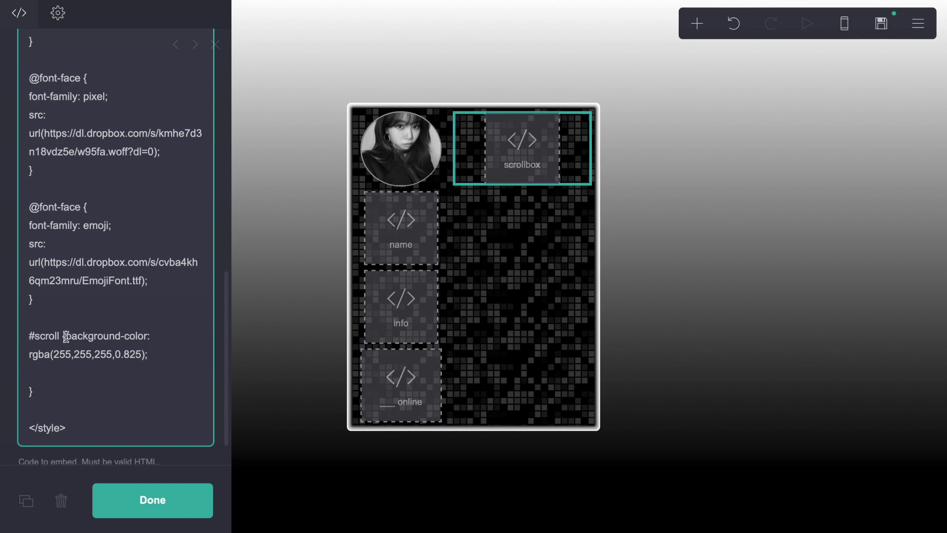
key(Return)
Add -webkit-box-shadow and box-shadow properties to the #scroll rule, both set to inset 0 0 14px 0px rgba(0, 0, 0, 0.75)
click(50, 390)
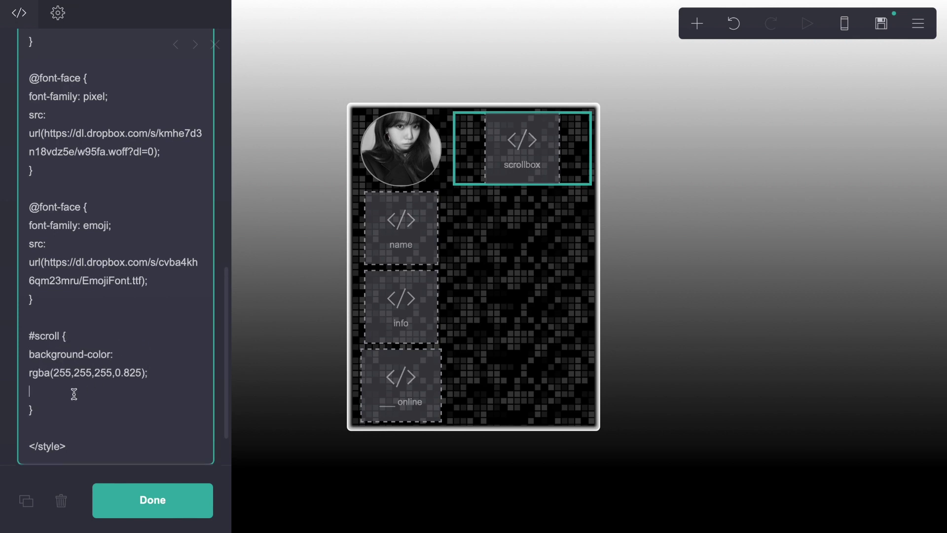
text(-webkit-box-shadow: inset 0 0 14px 0px rgba(0, 0, 0, 0.75); box-shadow: inset 0 0 14px 0px rgba(0, 0, 0, 0.75);)
scroll(74, 394, down, 2)
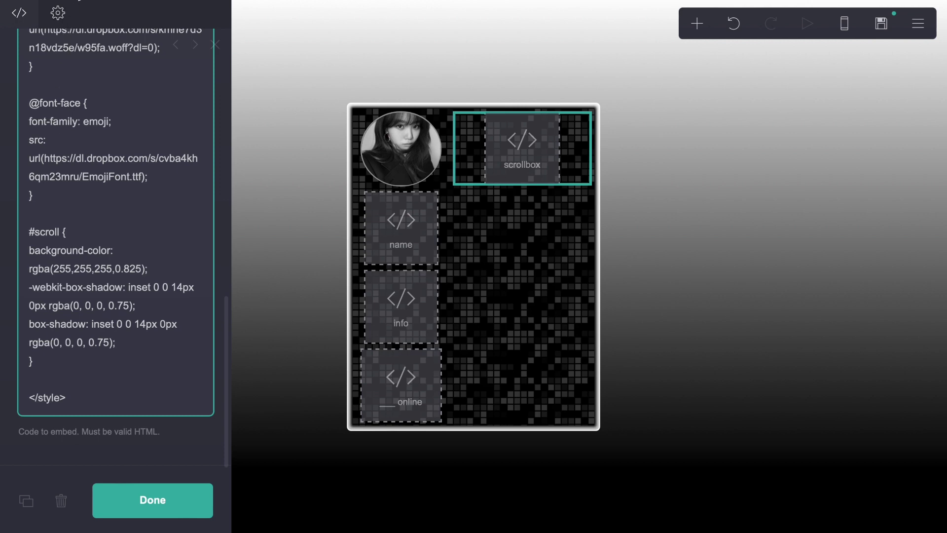
Add border-radius: .375em; and font-family: pixel; to the #scroll rule
key(Return)
text(borde)
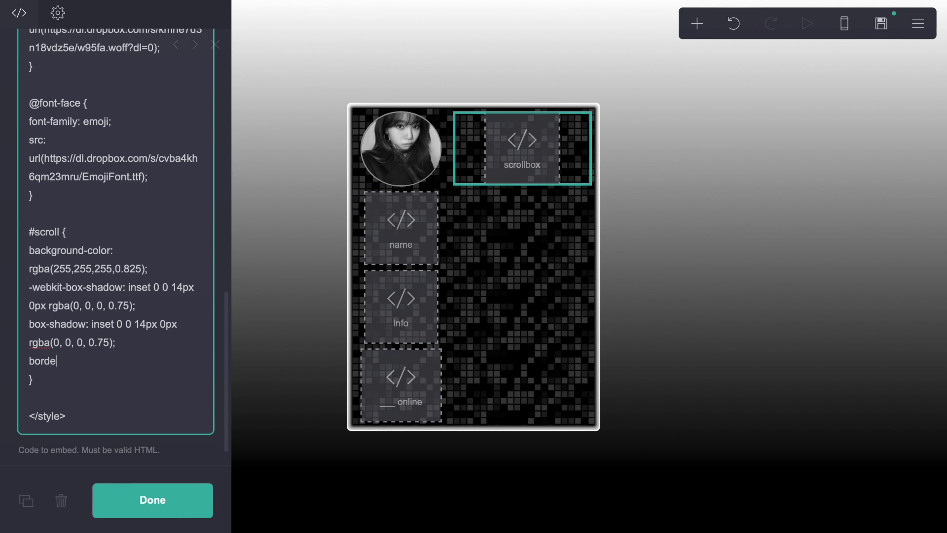
text(r-radius: .375em;)
key(Return)
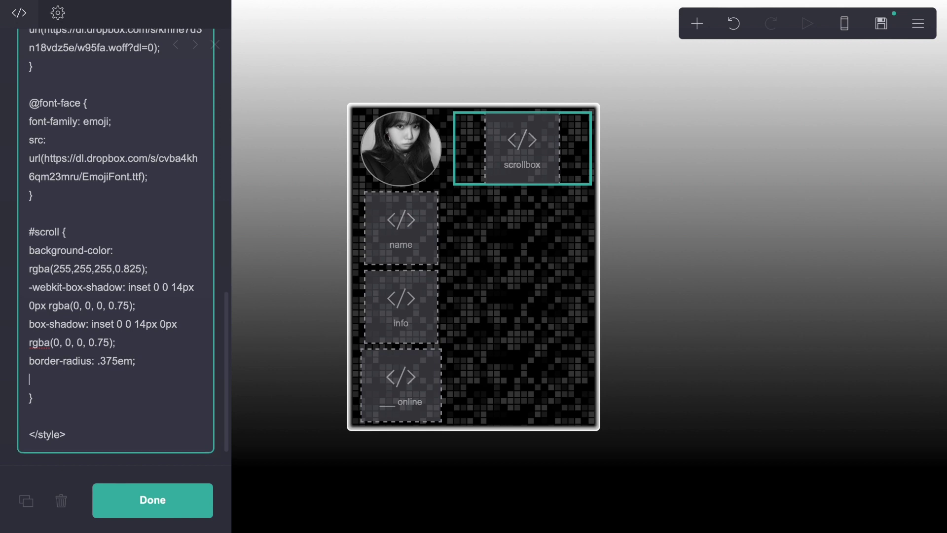
text(font-family: pixel;)
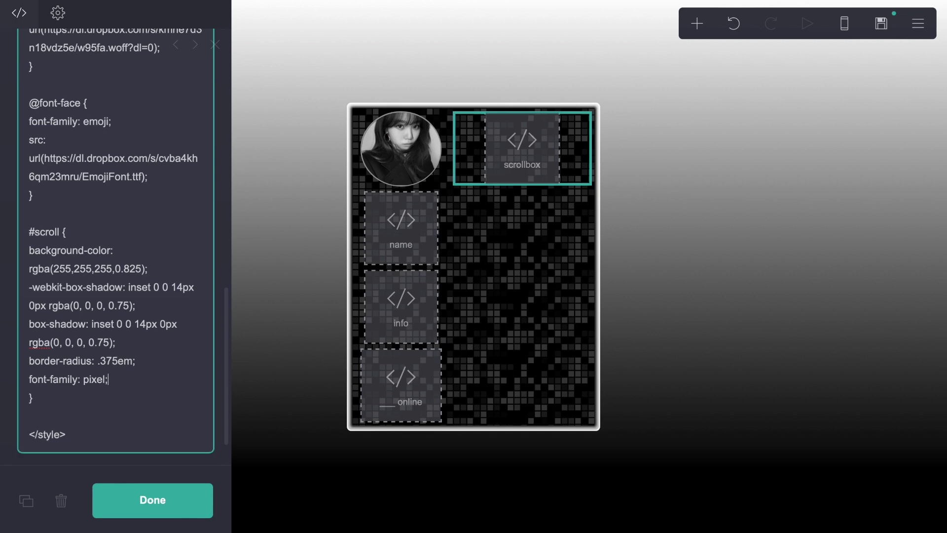
Add height: 14em; and font-size: .75em; as separate lines in the #scroll rule
key(Return)
text(height: 14em;)
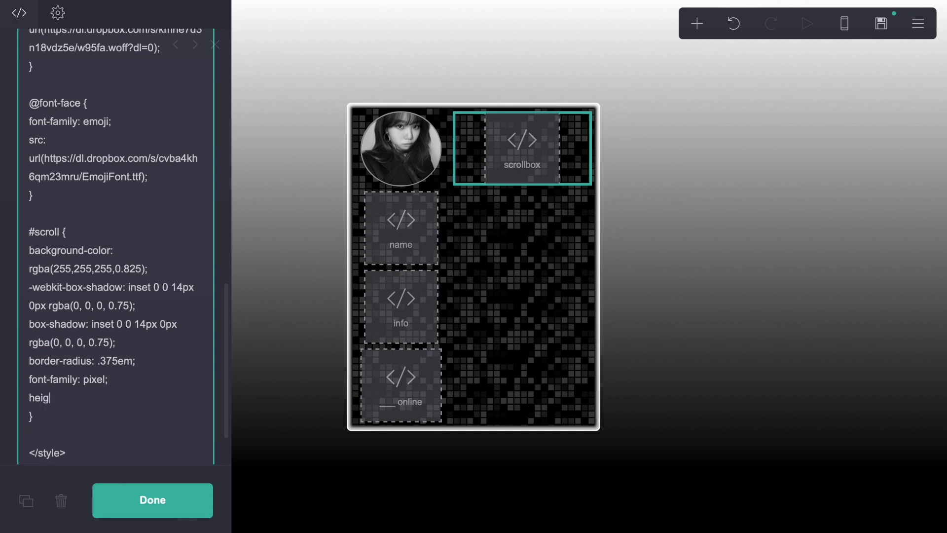
key(Return)
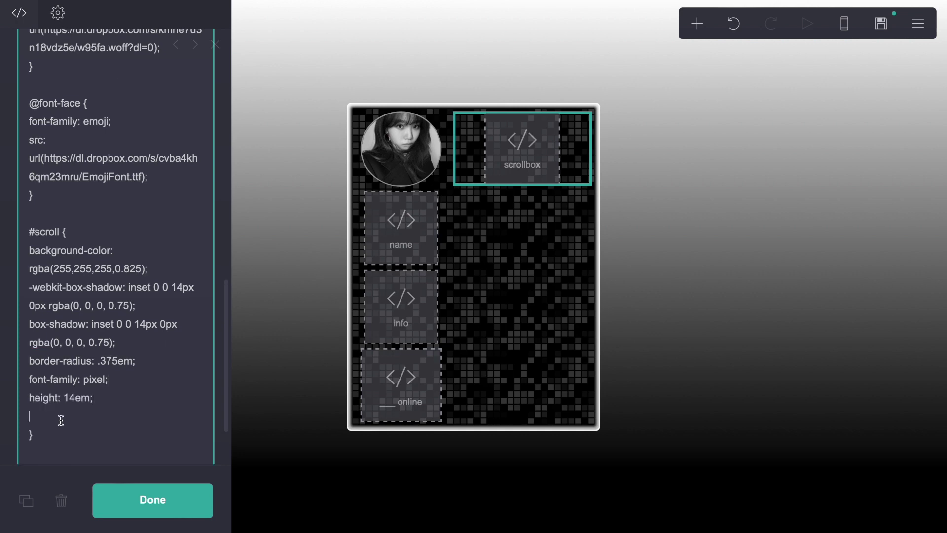
text(font-size: .75em.)
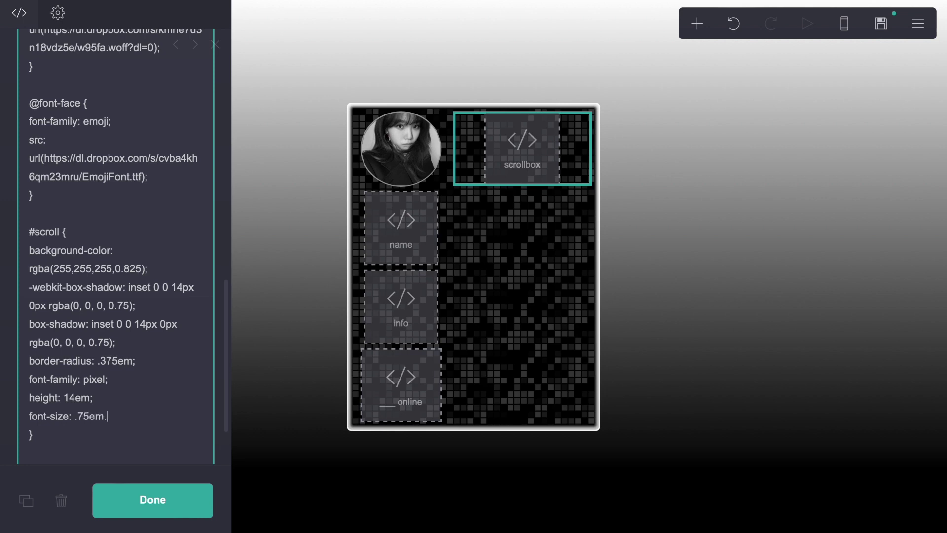
key(BackSpace)
text(;)
key(Return)
Add text-align: left; and overflow-y: scroll; at the end of the #scroll rule
text(text-align: left;)
key(BackSpace)
text(overflow-y)
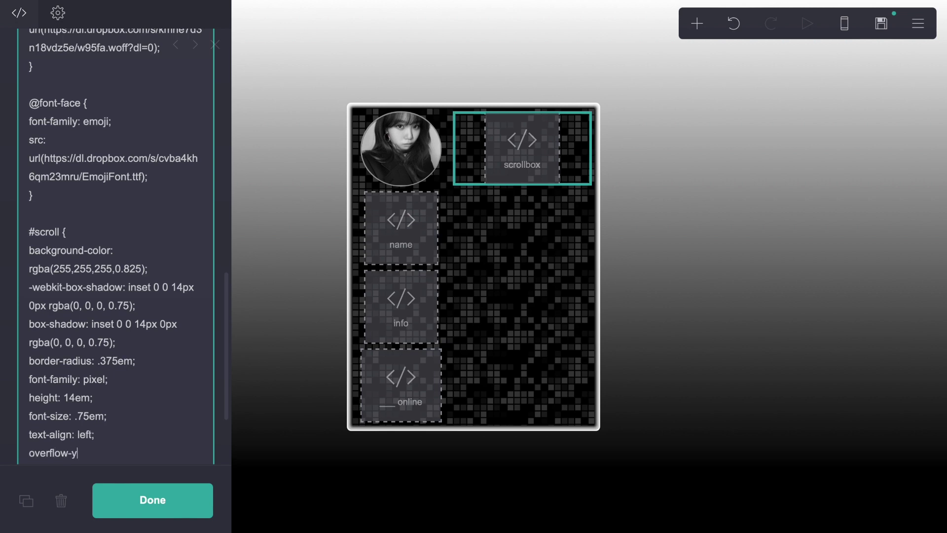
text(: scroll;)
scroll(123, 415, down, 3)
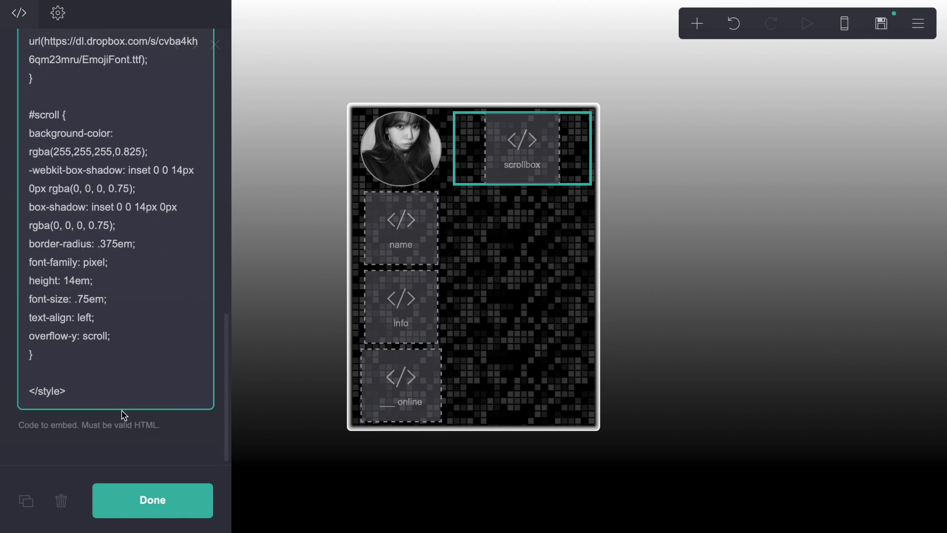
Add an empty mark { } rule between the #scroll rule and the closing style tag, set off by blank lines
click(92, 353)
key(Return)
key(Return)
text(mark1)
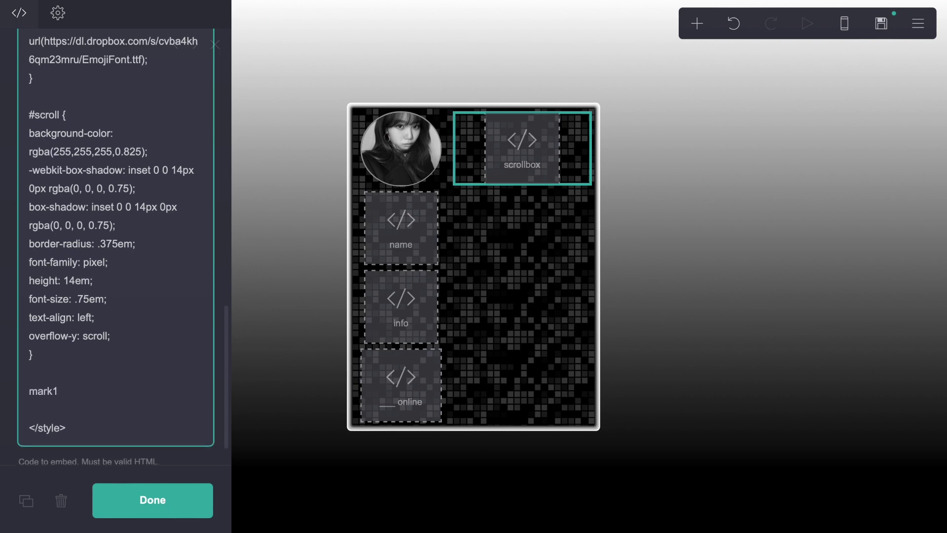
text( {)
key(Return)
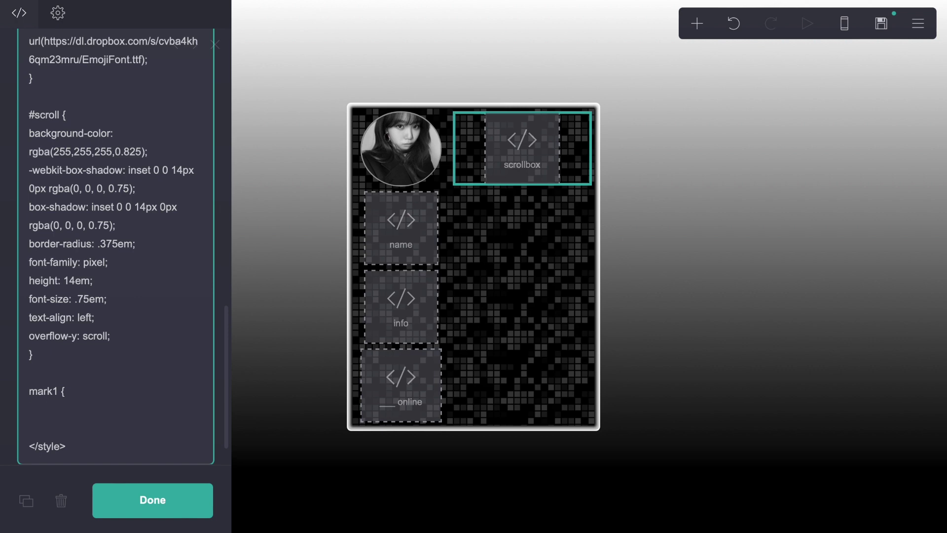
key(BackSpace)
key(BackSpace)
key(BackSpace)
text({)
key(Return)
click(75, 393)
Copy the font-family: emoji; and background: #ffffff00; declarations from the mark rule in the info embed
click(394, 237)
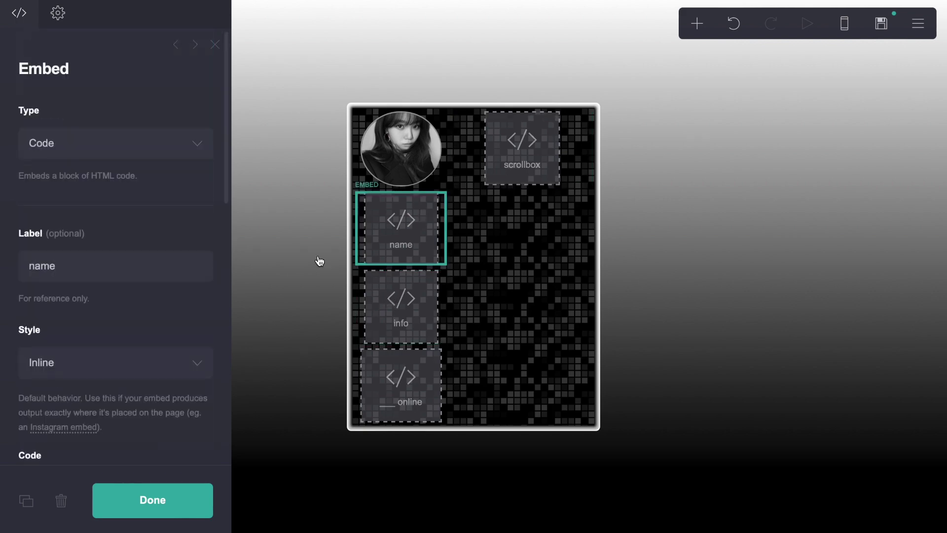
scroll(94, 299, down, 10)
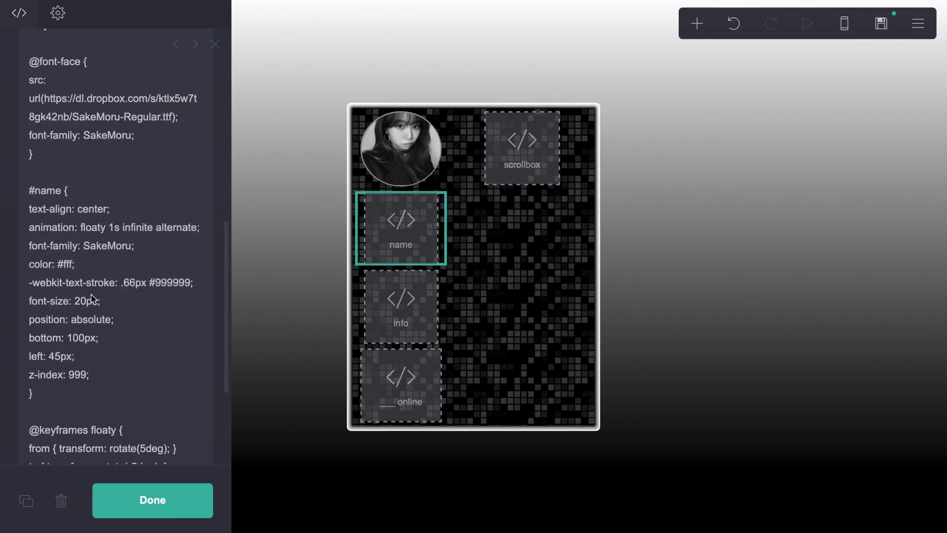
click(395, 306)
scroll(42, 301, down, 8)
scroll(42, 301, down, 1)
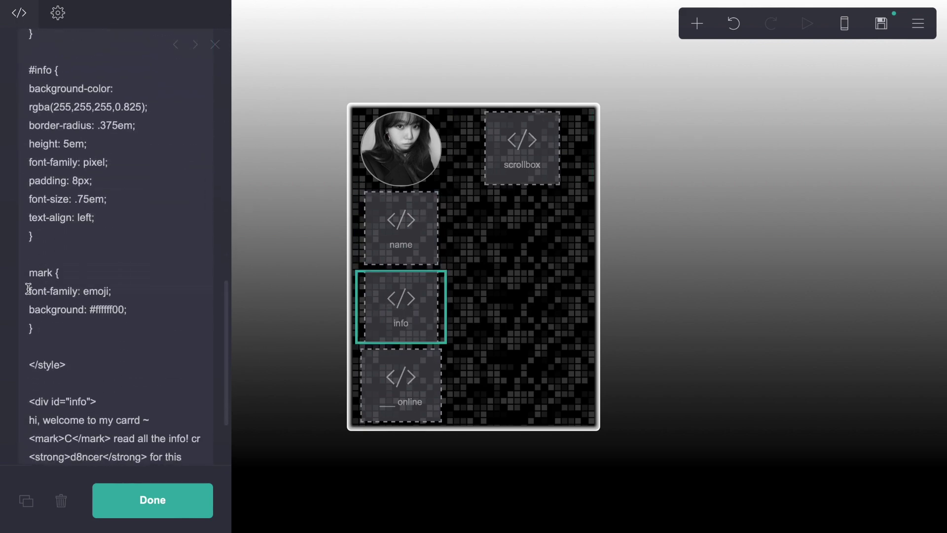
drag(28, 291, 191, 308)
key(ctrl+c)
Paste the copied emoji font and transparent background declarations into the mark rule of the scrollbox embed
click(565, 162)
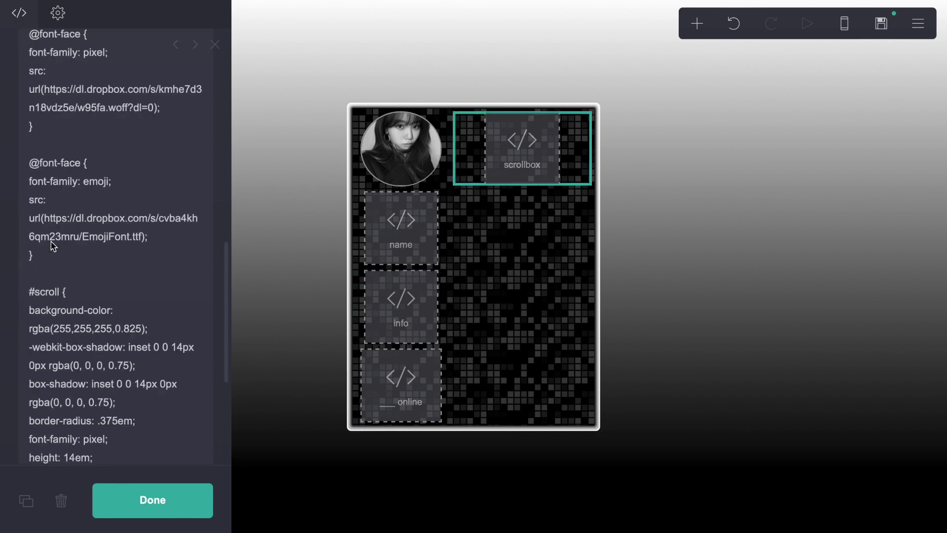
scroll(74, 306, down, 4)
click(75, 351)
key(Return)
key(ctrl+v)
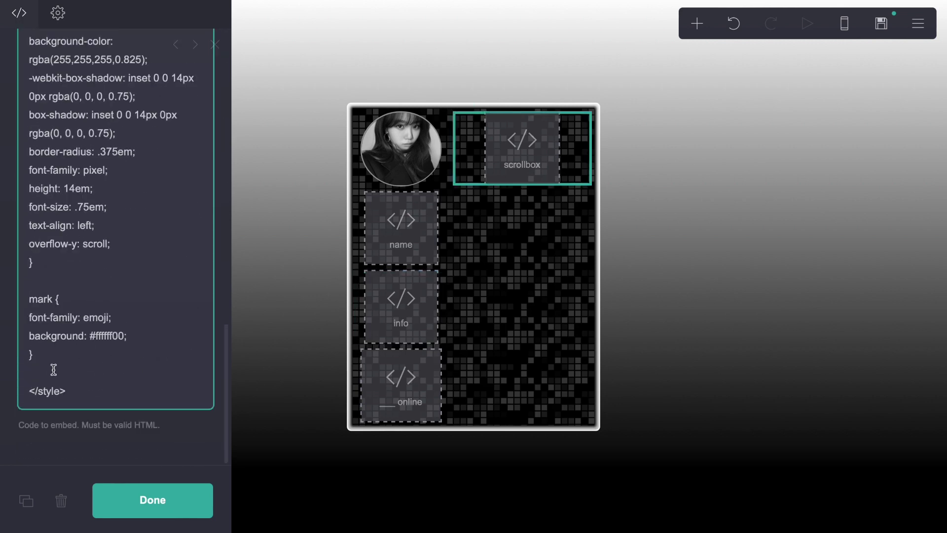
Start a mark2 rule below the mark rule with font-family: SakeMoru; as its first declaration
click(42, 354)
key(Return)
key(Return)
text(mark2)
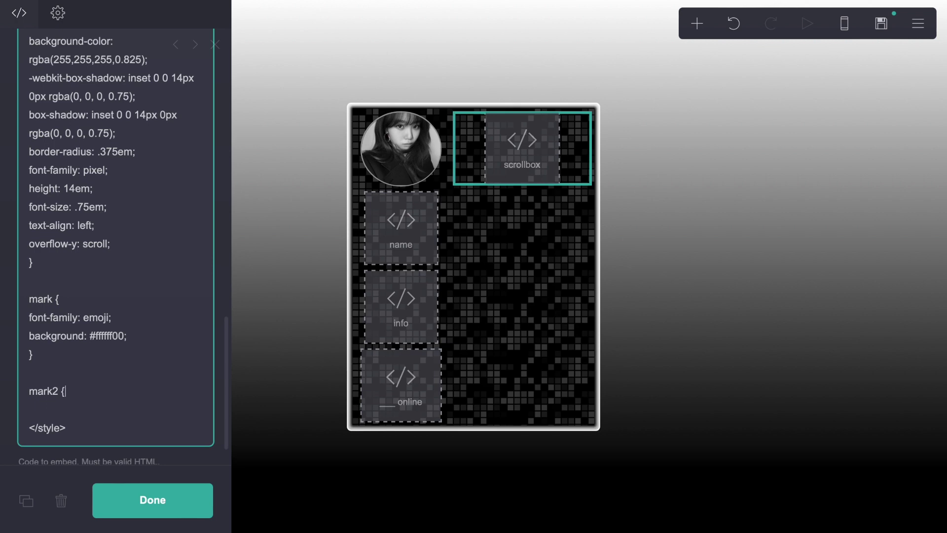
text( {)
key(Return)
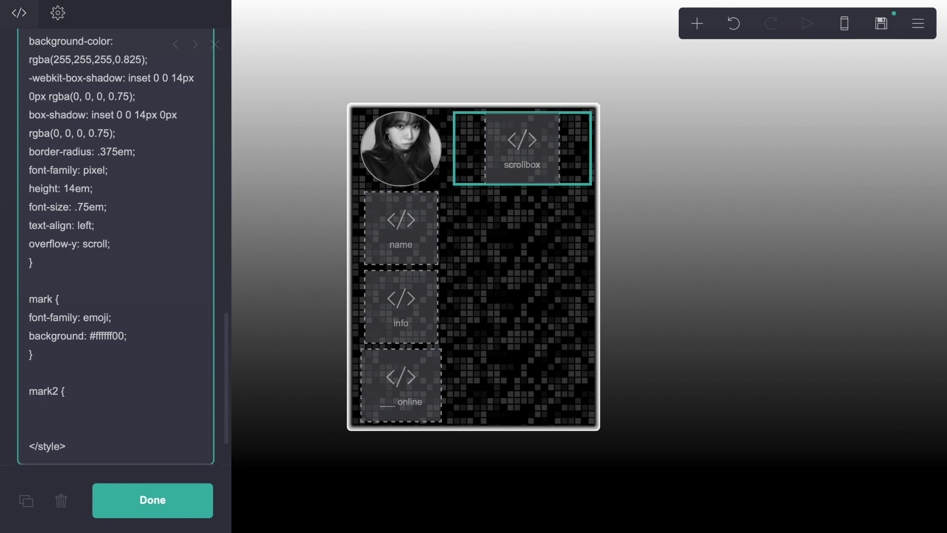
text(font-family: SakeMoru;)
key(Return)
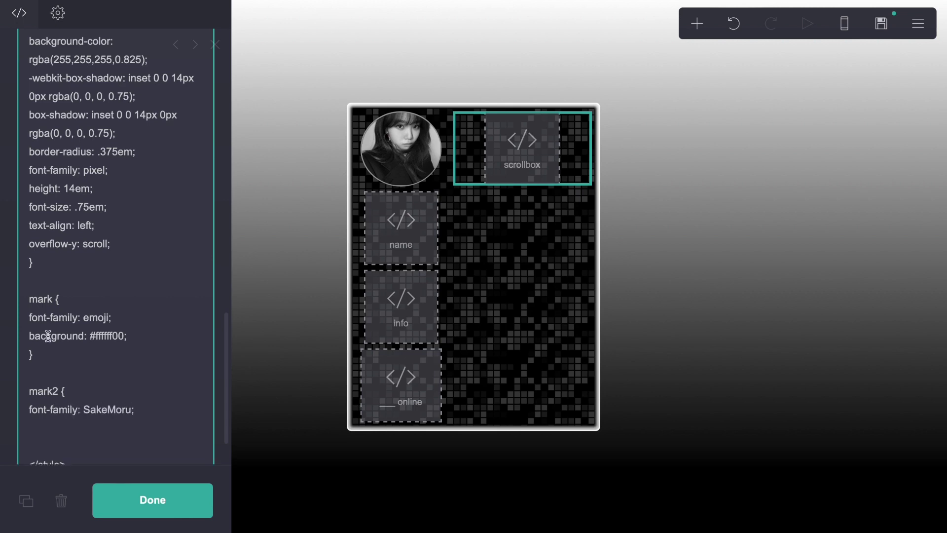
Add color: #000; and font-size: 1.2em; to the mark2 rule and close it with a brace
text(color: #000;)
key(Return)
text(font-so)
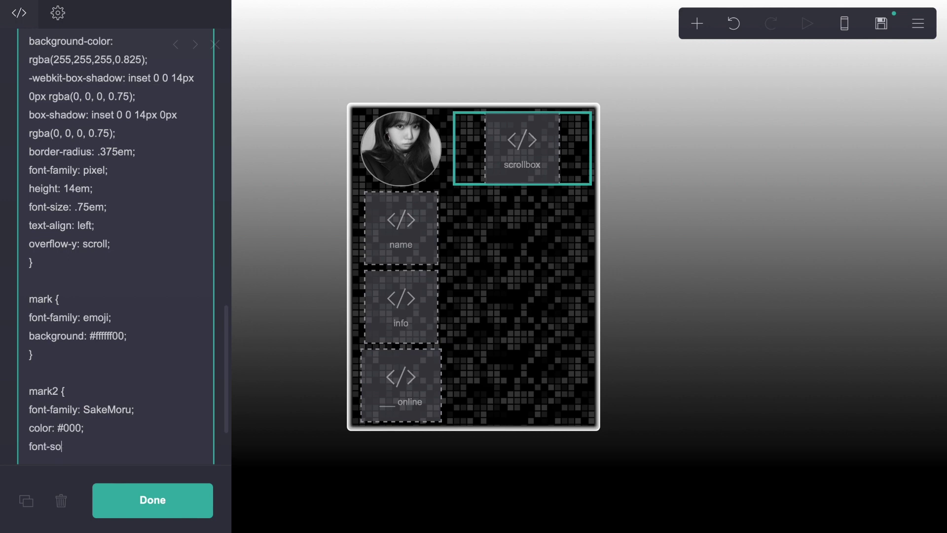
key(BackSpace)
text(ize: 1.2em;)
key(Return)
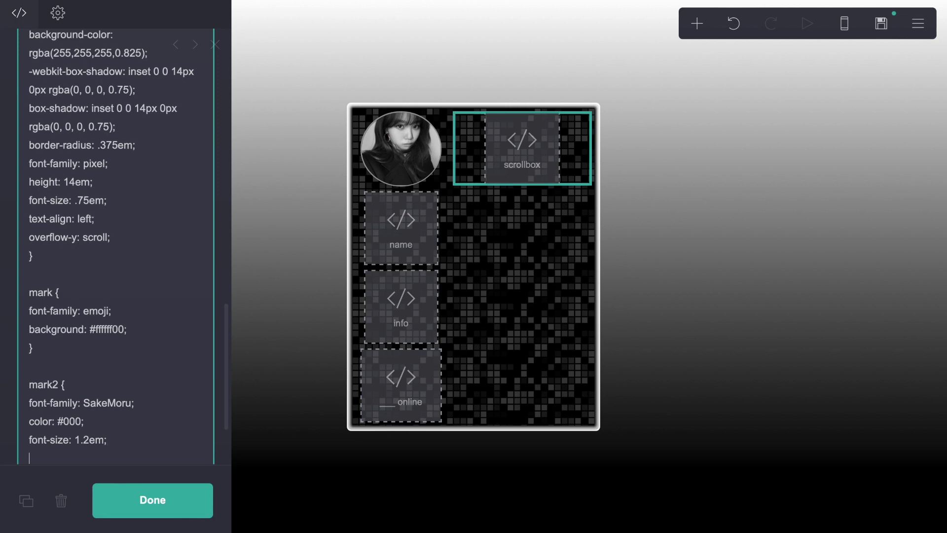
text(})
scroll(97, 448, down, 2)
Insert an opening <div id="scroll"> tag below the closing style tag, separated by a blank line
click(85, 395)
key(Return)
key(Return)
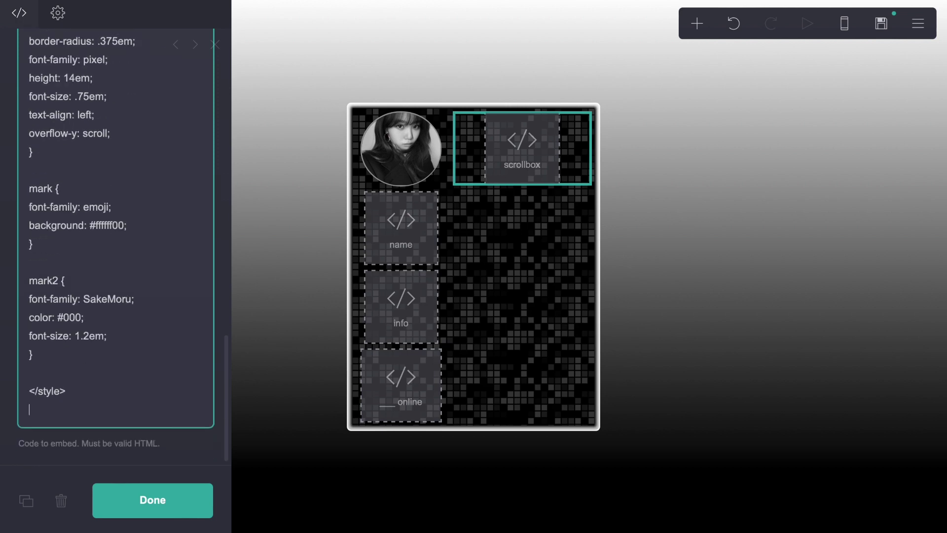
text(<div id)
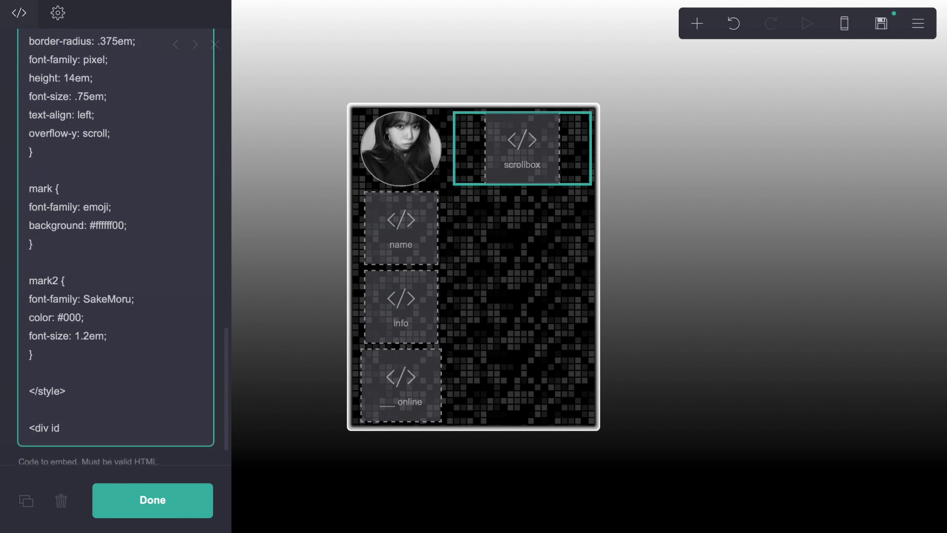
text(=")
scroll(58, 310, up, 5)
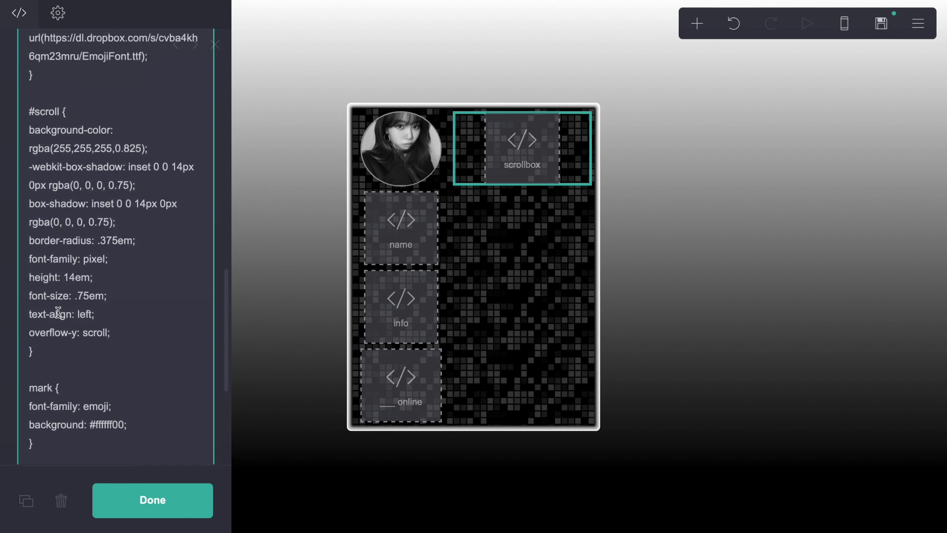
text(scroll">)
key(Return)
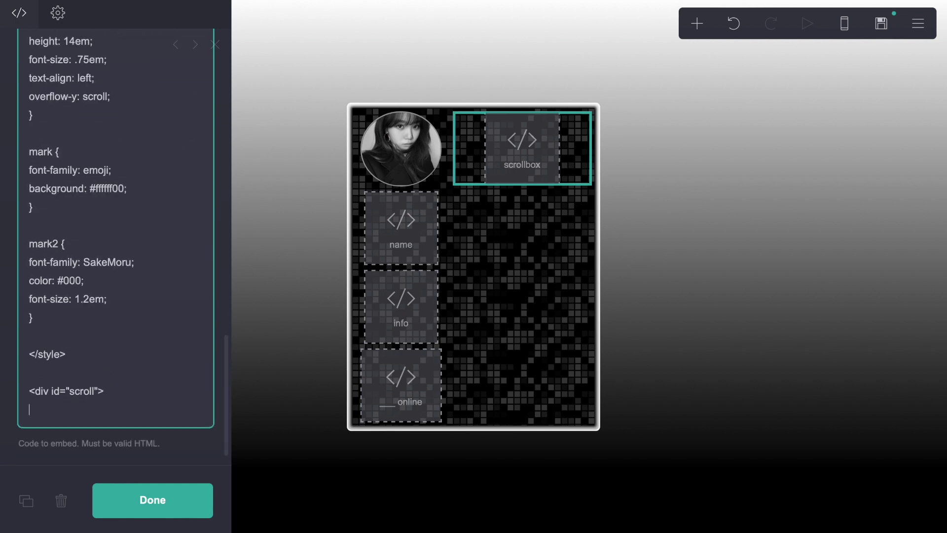
Add the heading <mark2>About</mark2> on its own line inside the scroll div
text(<mark2>About</mark2)
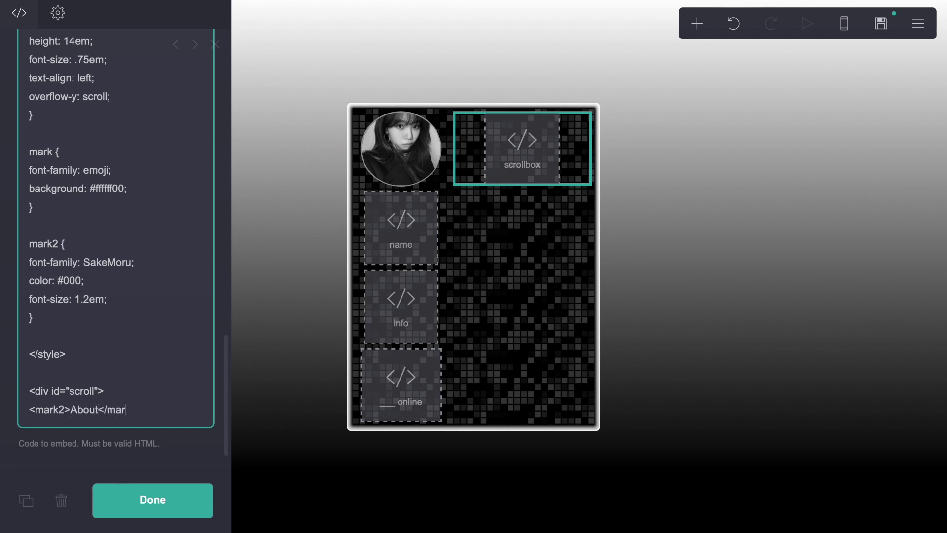
text(>)
key(Return)
Write an introduction under About starting "hi i'm", with two names joined by "or" in separate strong tags, followed by <mark>j</mark>!
text(h)
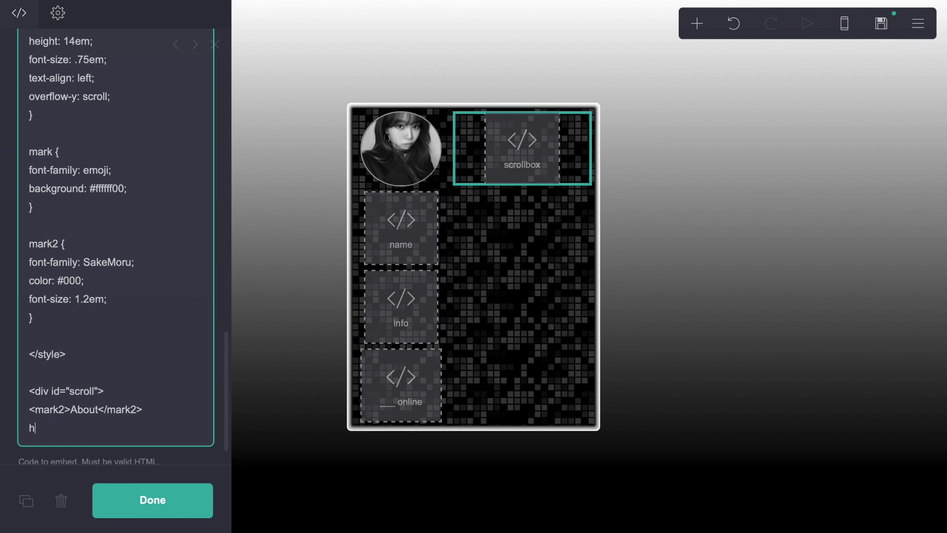
text(i i'm <strong>riti</)
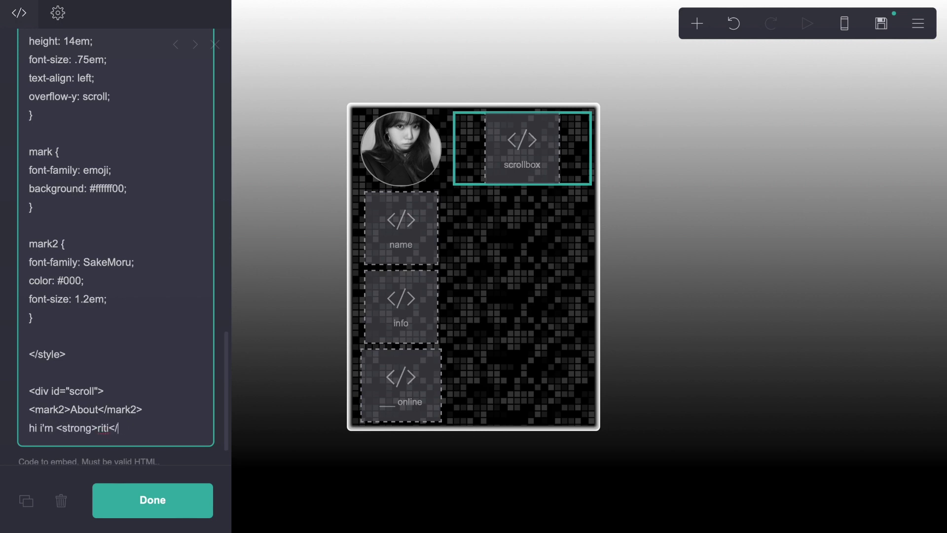
text(strong> or <stromngm)
key(BackSpace)
key(BackSpace)
key(BackSpace)
key(BackSpace)
text(ng>ruesha,)
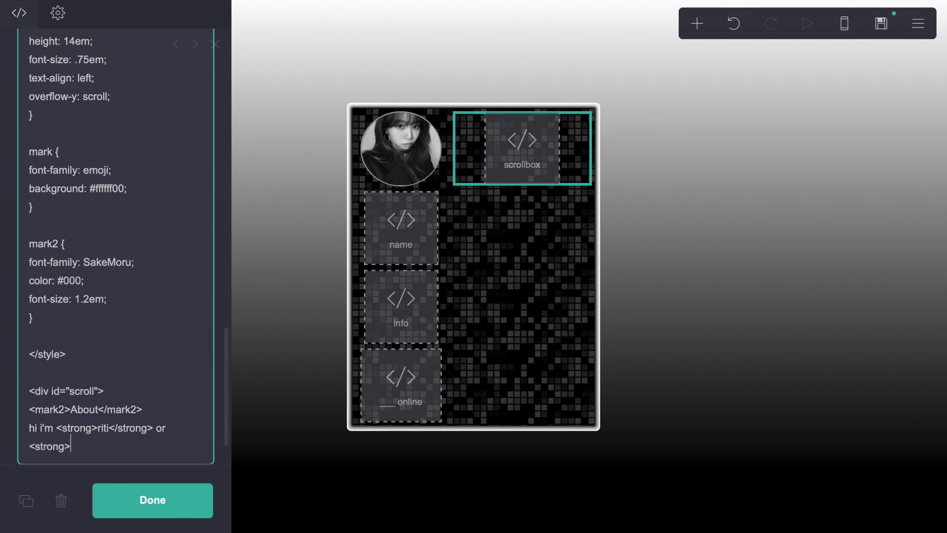
key(BackSpace)
text(</strong>!)
text( i')
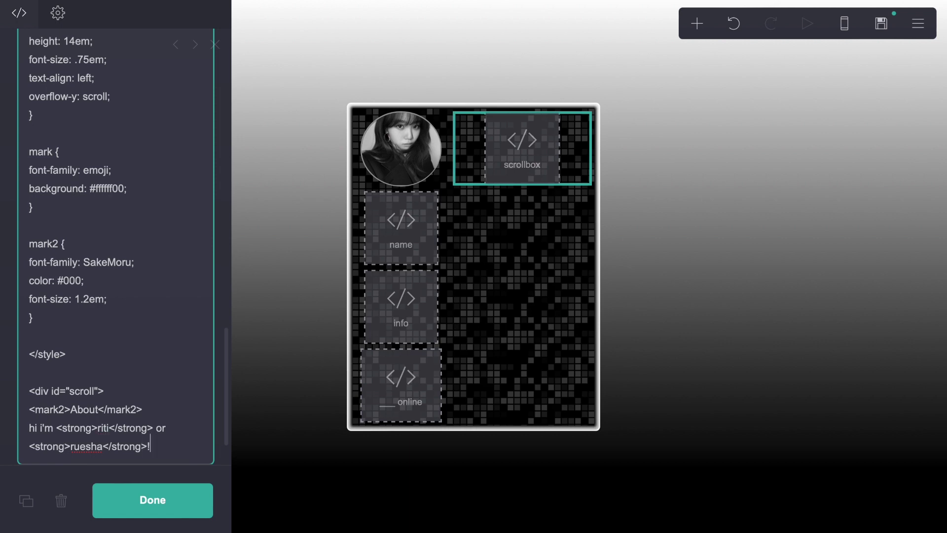
text( <mark>j</mark>! i',)
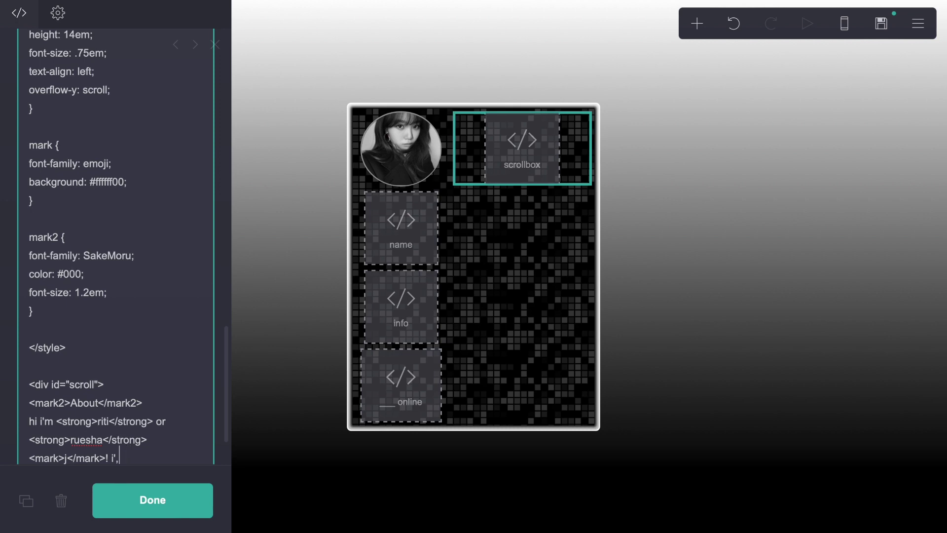
Continue the introduction with age, background and orientation, ending with "i use <em>they love</em> pronouns."
key(BackSpace)
text(m 16, south asian, &)
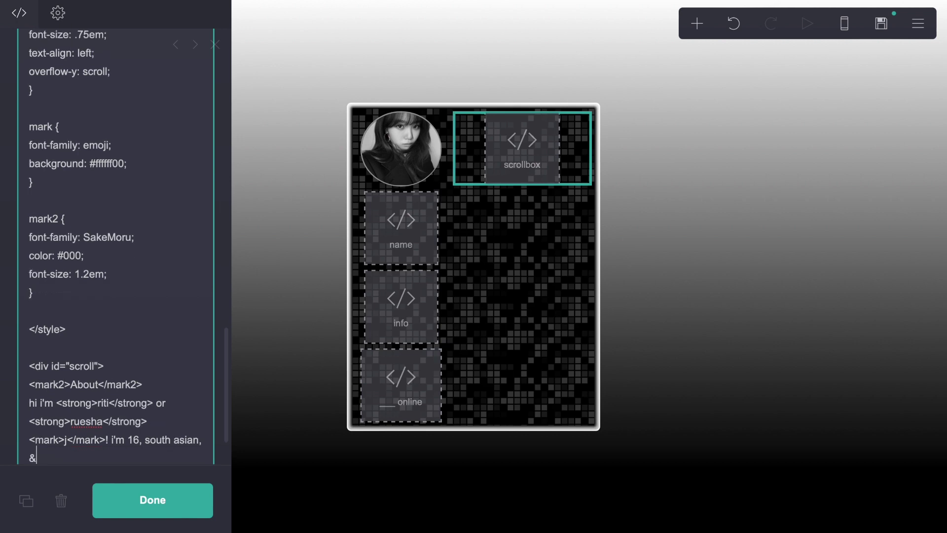
text( lesbian. i use <em>they lo)
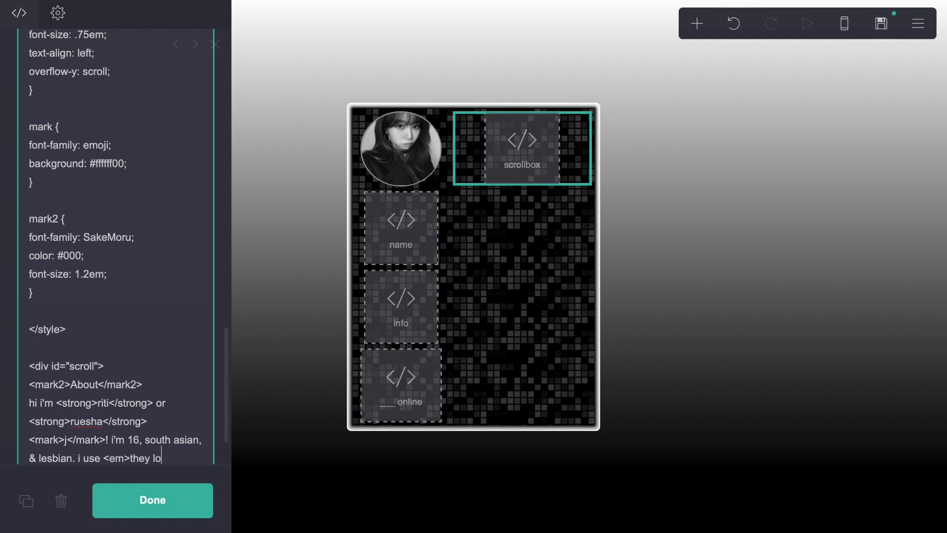
text(ve</em> pronouns)
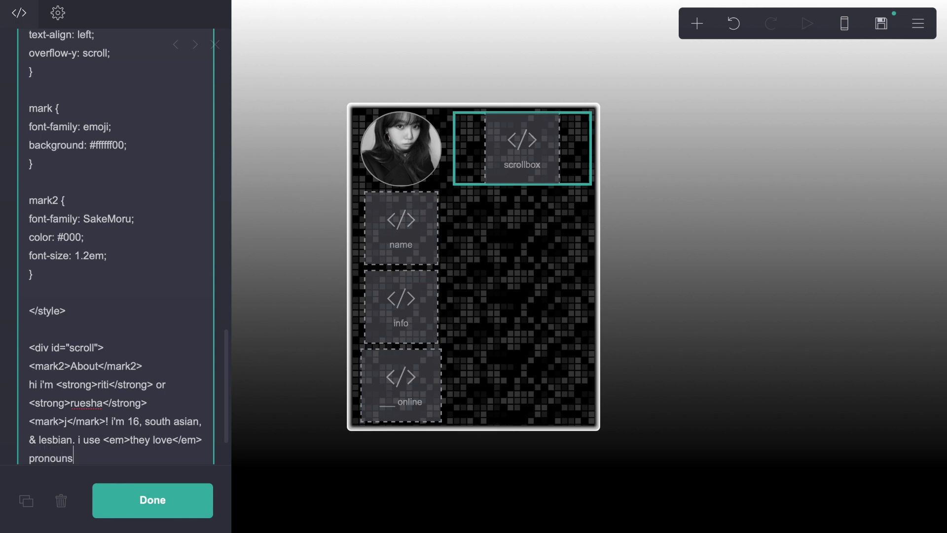
text(.)
key(Return)
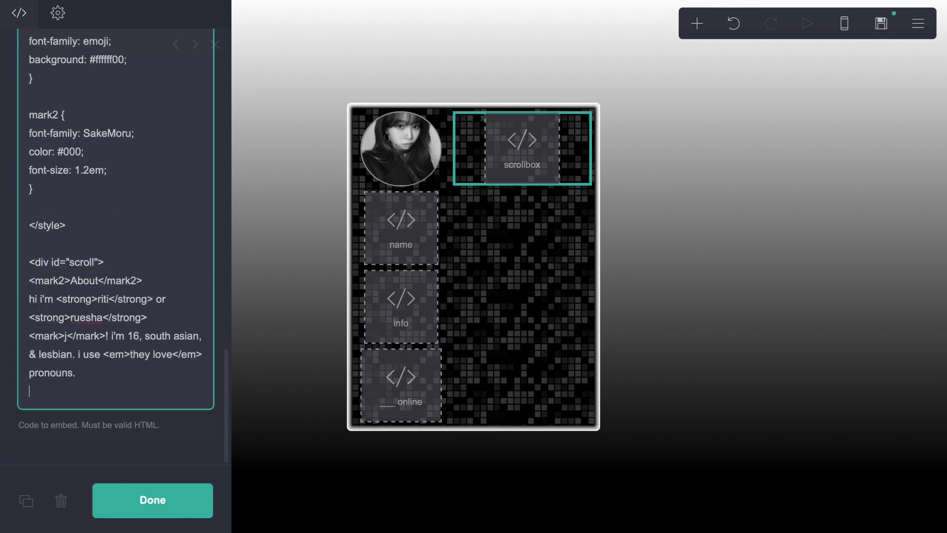
Add a <br></br> line below the About introduction, followed by the heading <mark2>Guide</mark2>
text(<)
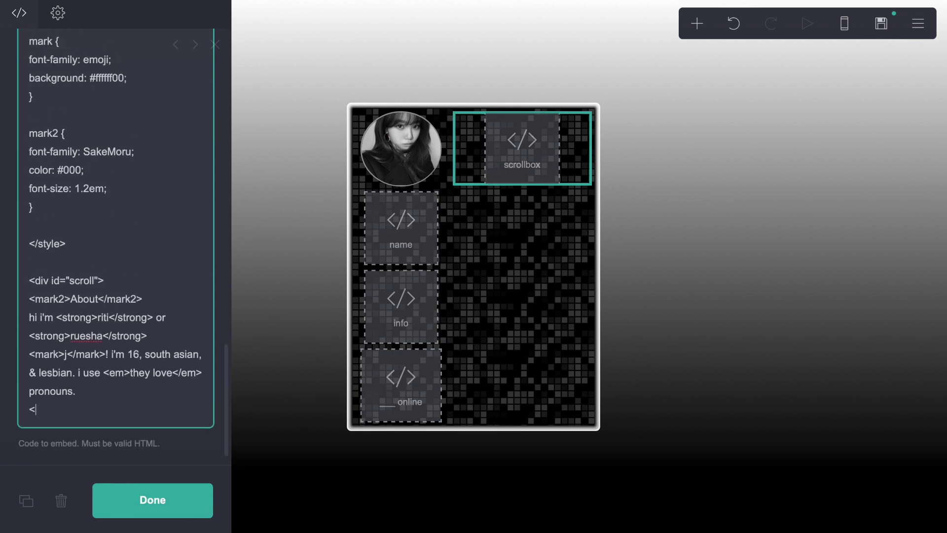
text(br></br>)
key(Return)
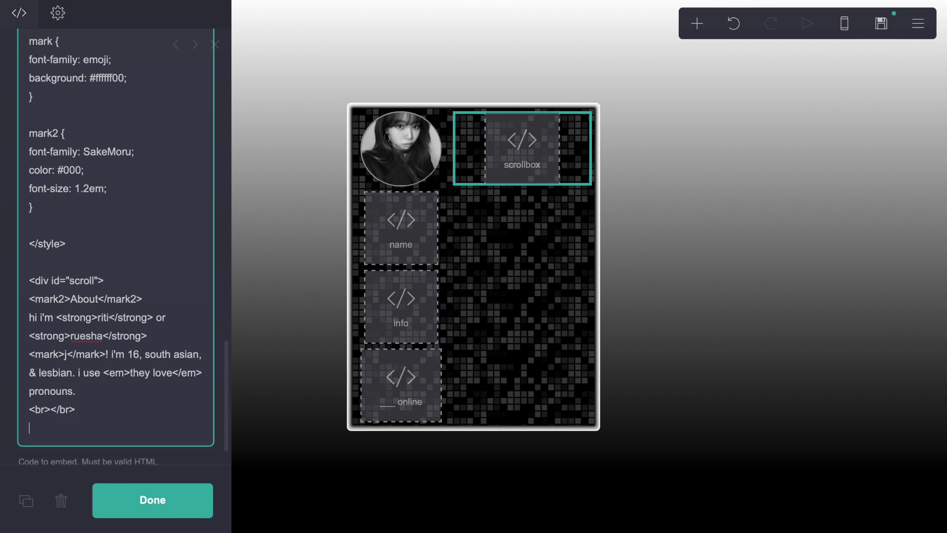
text(<mark2>Guide</mark2>)
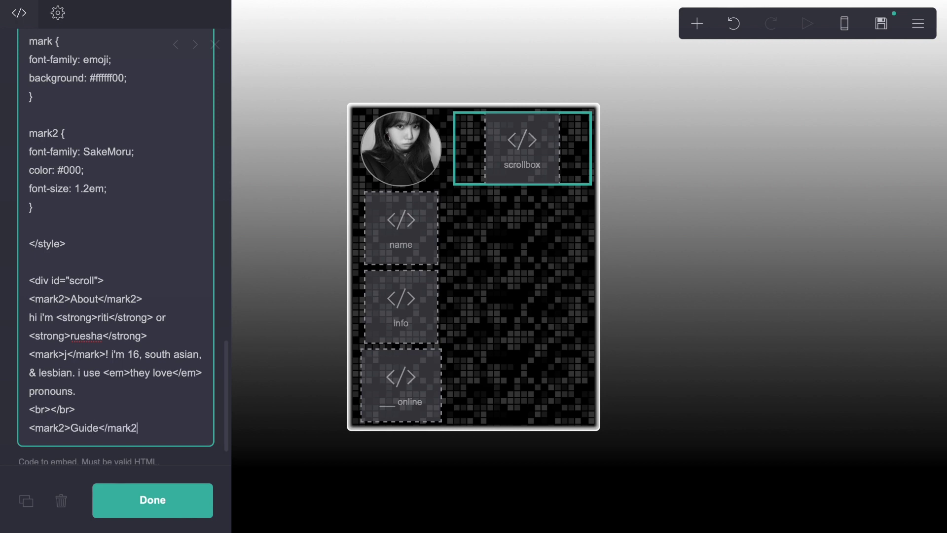
Write "add your info here just like i did above <mark>C</mark>" on a new line under the Guide heading
key(Return)
text(add)
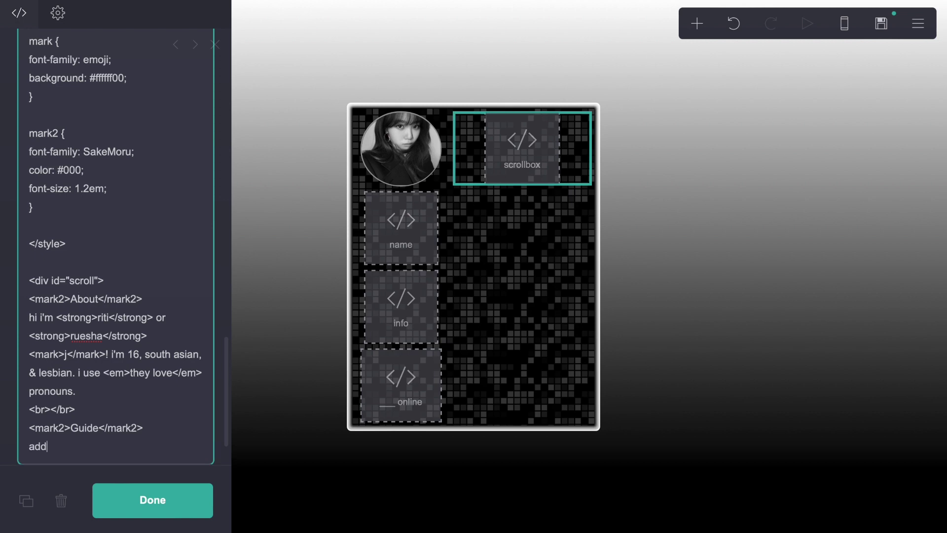
text( your info here just li)
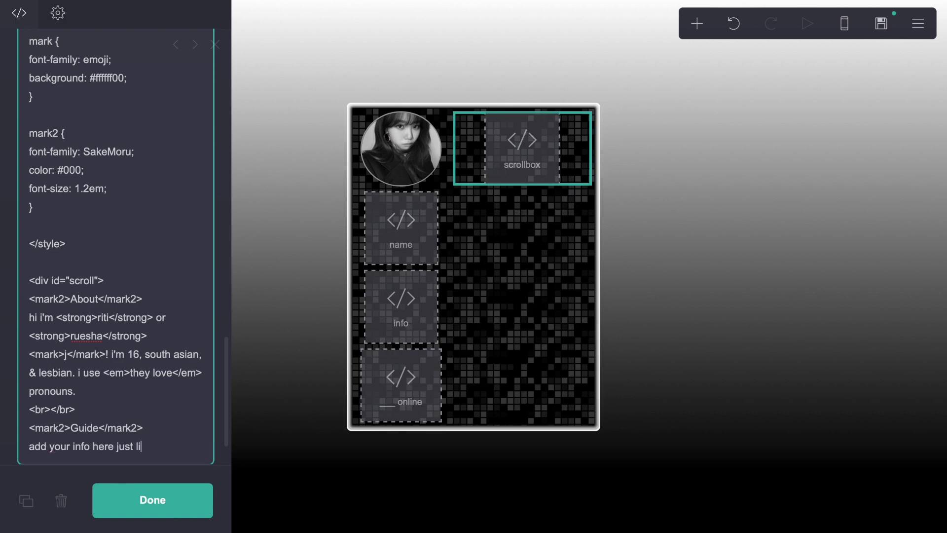
text(ke you wo)
key(BackSpace)
key(BackSpace)
text(you would)
key(BackSpace)
key(BackSpace)
key(BackSpace)
key(BackSpace)
key(BackSpace)
key(BackSpace)
key(BackSpace)
text(i did above)
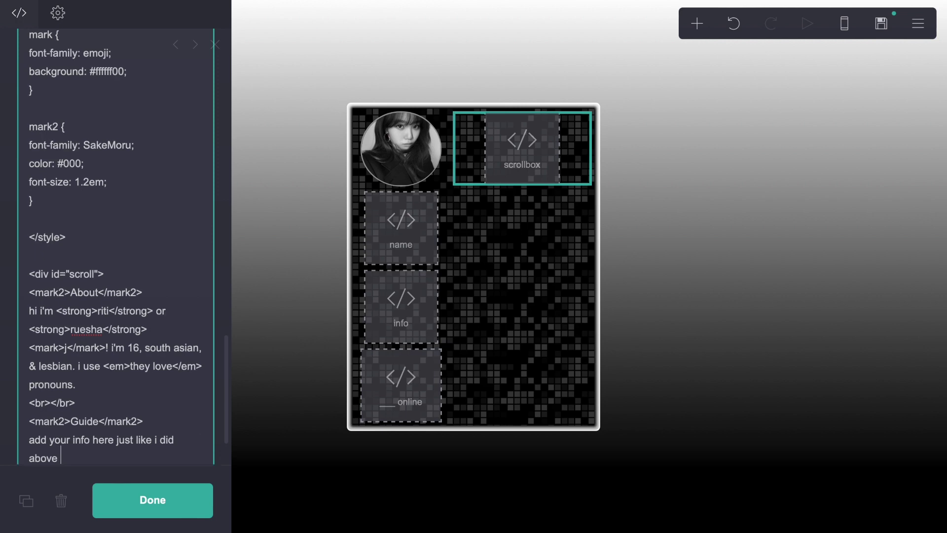
text( <mark>C</mark)
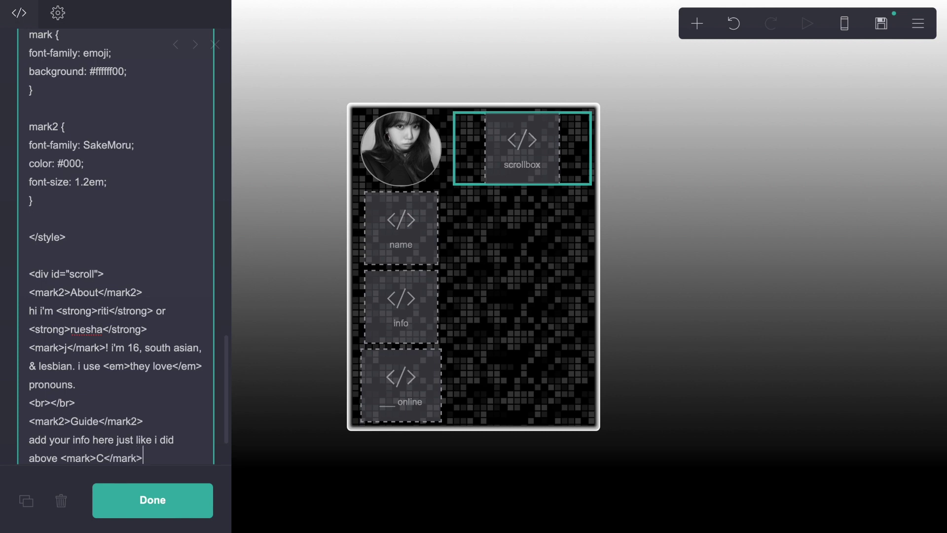
Continue the Guide text with ". if you need a tutorial on how to use scrollboxes,"
text(>. if you need a tutr)
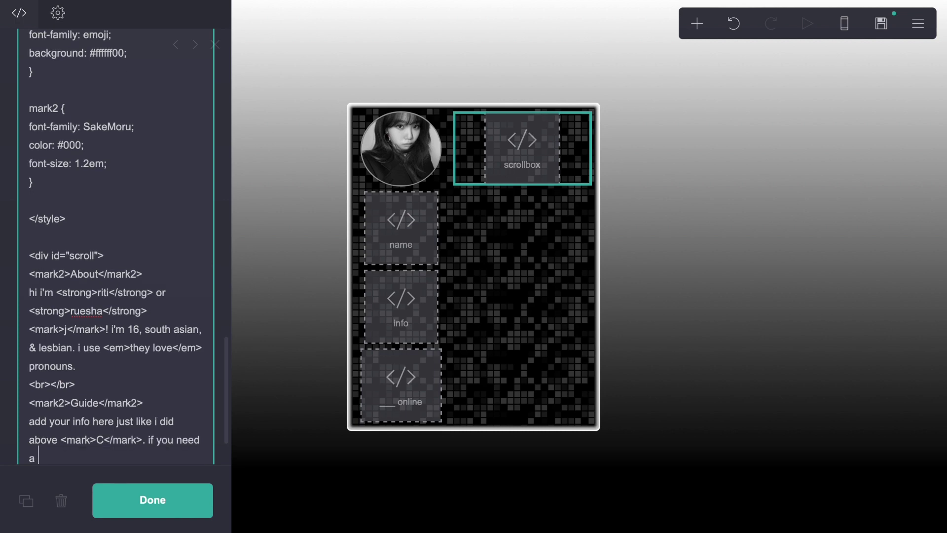
key(BackSpace)
text(orial on how to use)
text( the)
key(BackSpace)
key(BackSpace)
key(BackSpace)
text(scrollboe)
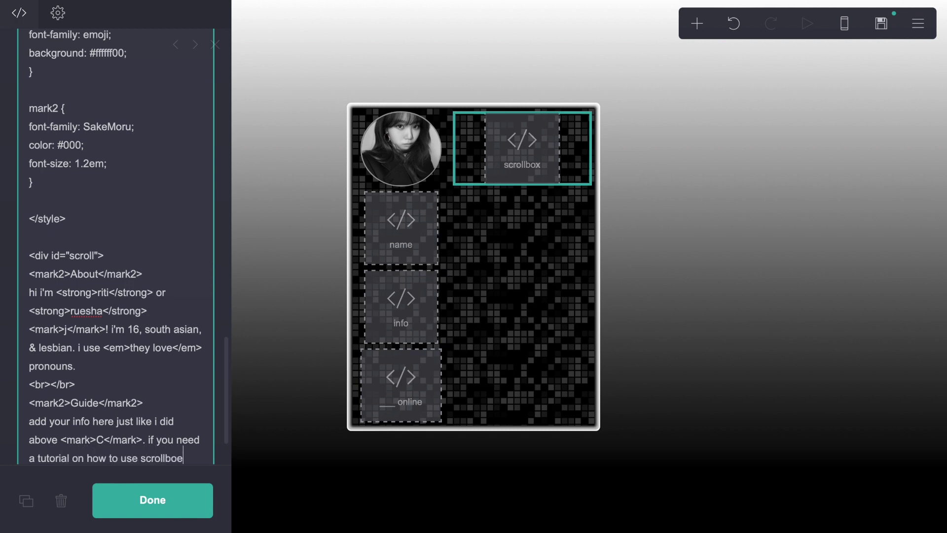
key(BackSpace)
text(xes, y)
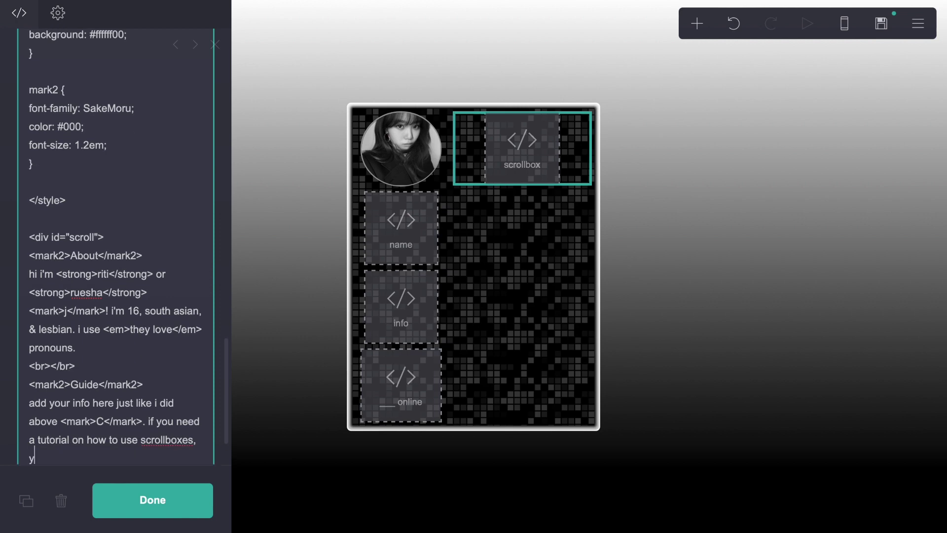
Finish the Guide text with "you can find one on my youtube channel <mark>j</mark>" and start a new line
text(ou can find one on my youtube )
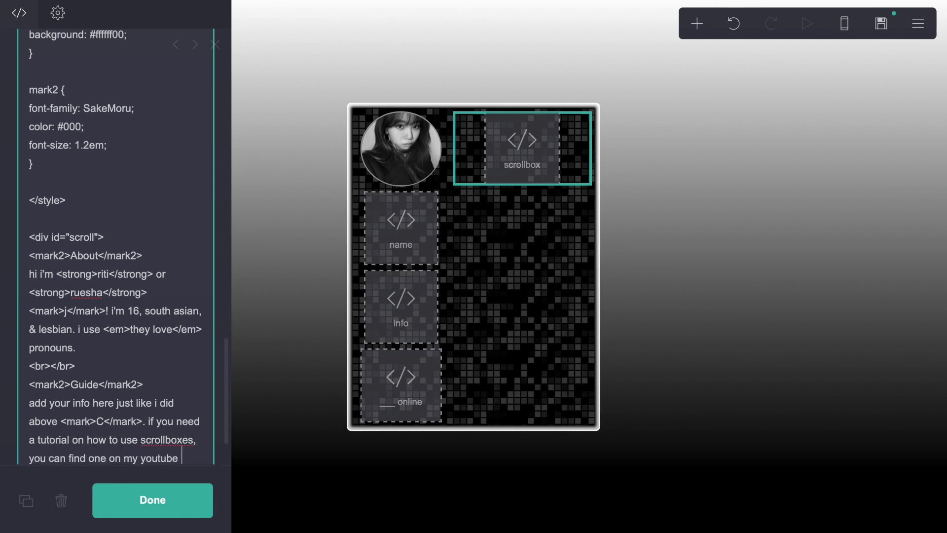
text(channel )
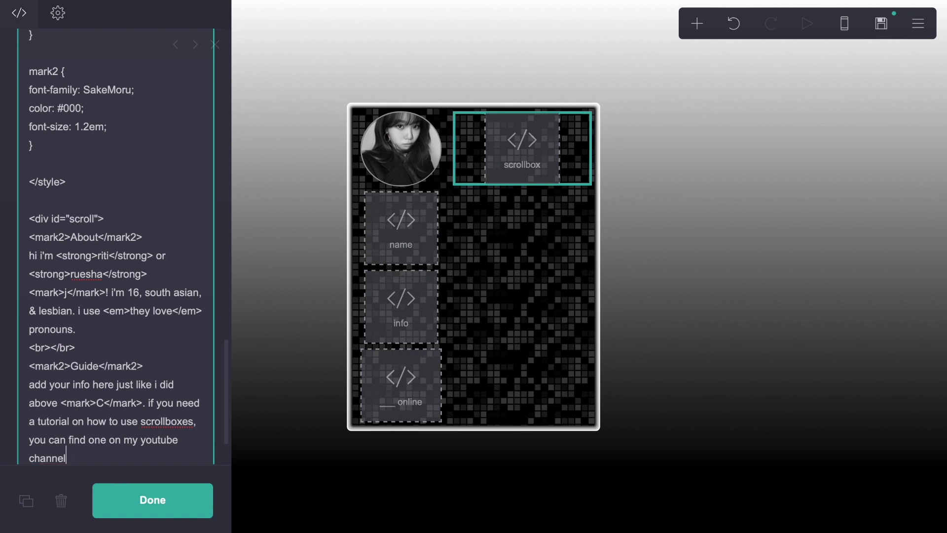
text(<mar)
key(BackSpace)
key(BackSpace)
key(BackSpace)
key(BackSpace)
text(<mark>j</mark>)
key(Return)
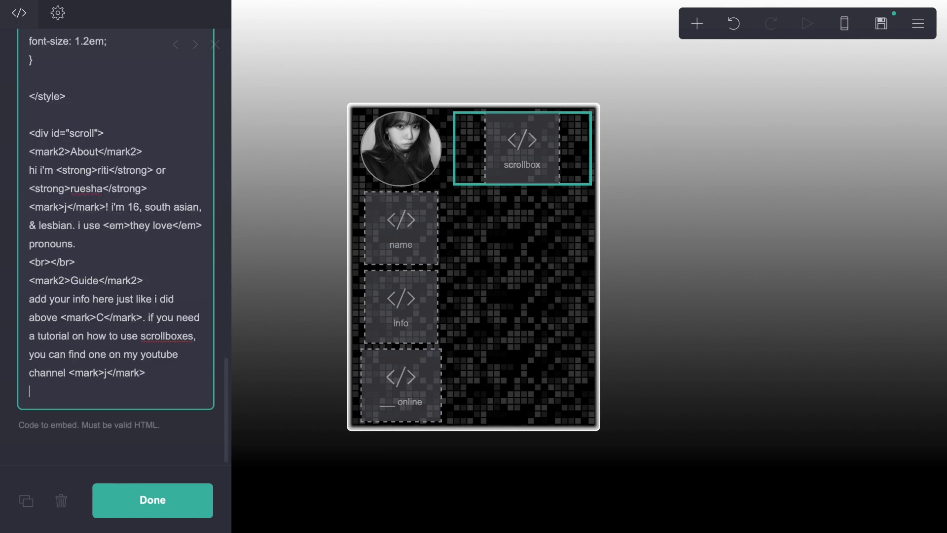
Add another <br></br> and a copy of the Guide heading beneath it, reworded to <mark2>Go Away?</mark2>
text(<br><?)
text(br>)
triple_click(153, 279)
key(ctrl+c)
click(123, 392)
key(Return)
key(ctrl+v)
double_click(99, 416)
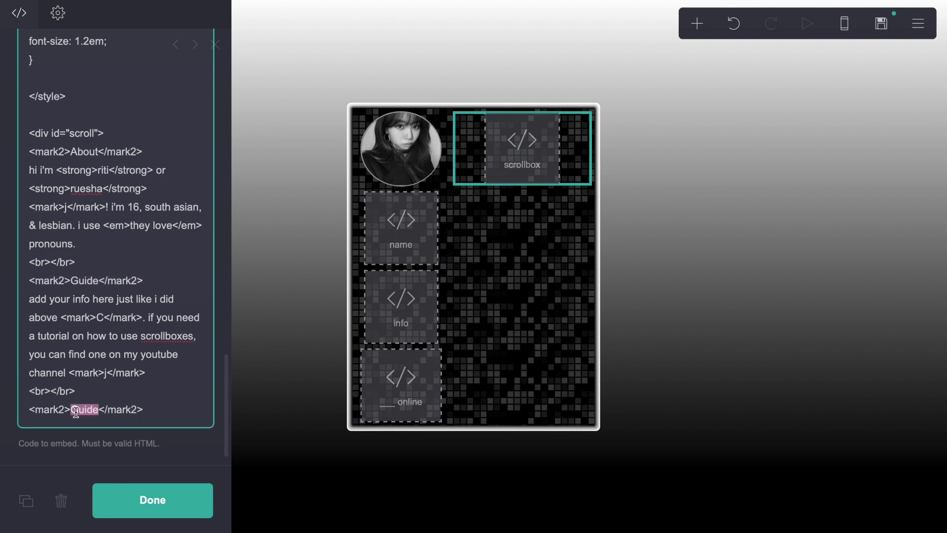
text(Go Away?)
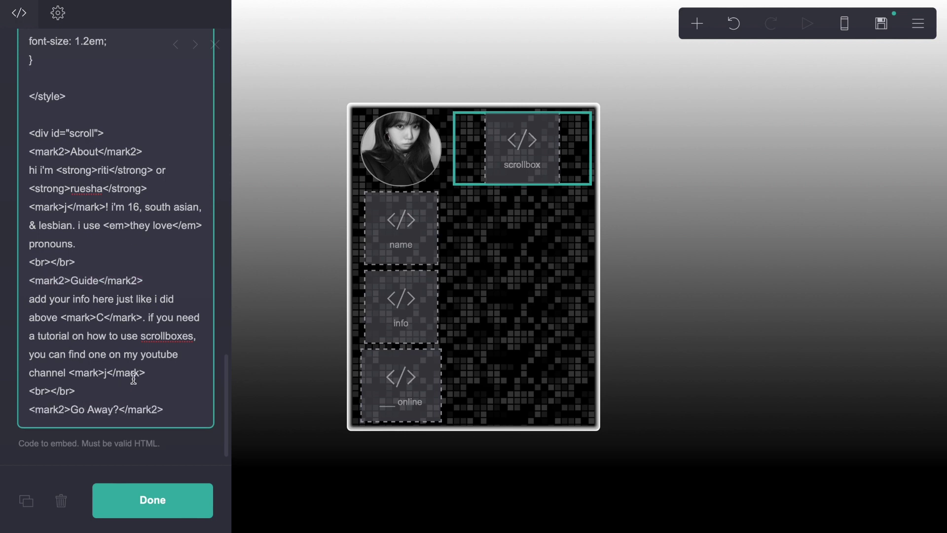
Fill the Go Away? section with four lines of the repeated placeholder word "info"
click(173, 408)
key(Return)
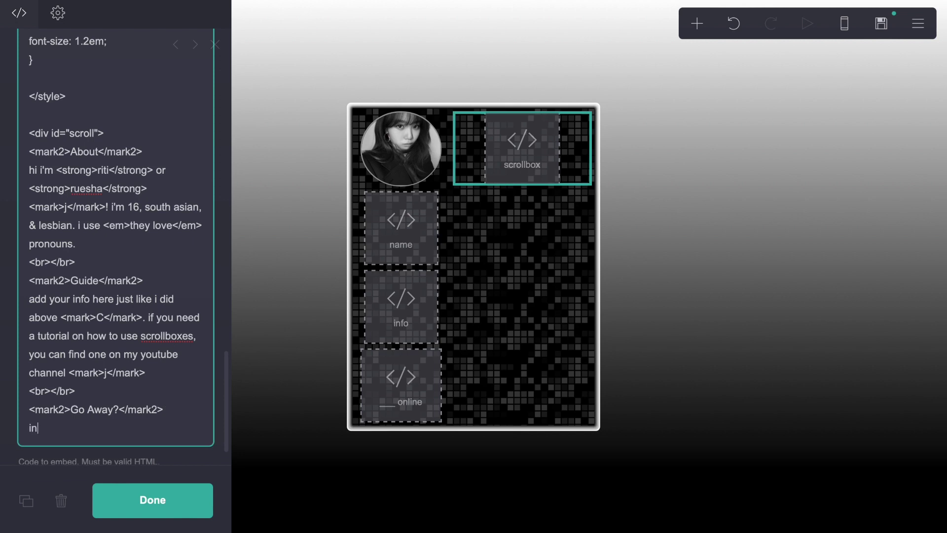
text(info info info info)
triple_click(150, 427)
key(ctrl+c)
click(123, 427)
key(ctrl+v)
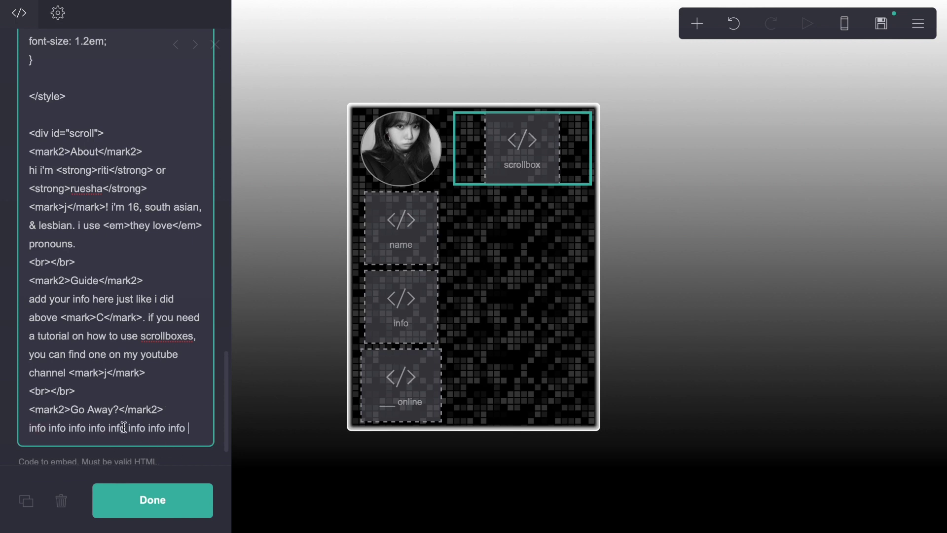
key(ctrl+v)
key(ctrl+v)
drag(201, 450, 11, 430)
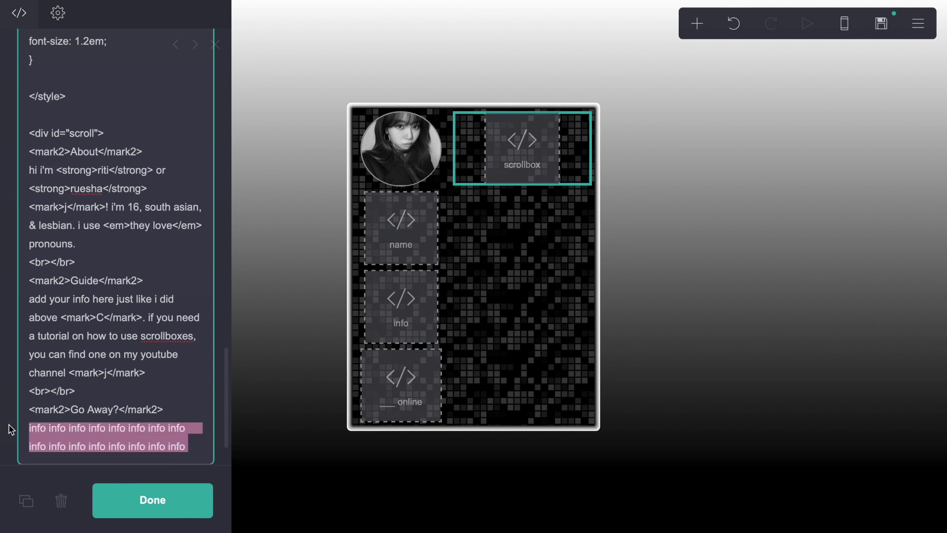
key(ctrl+c)
click(199, 449)
key(ctrl+v)
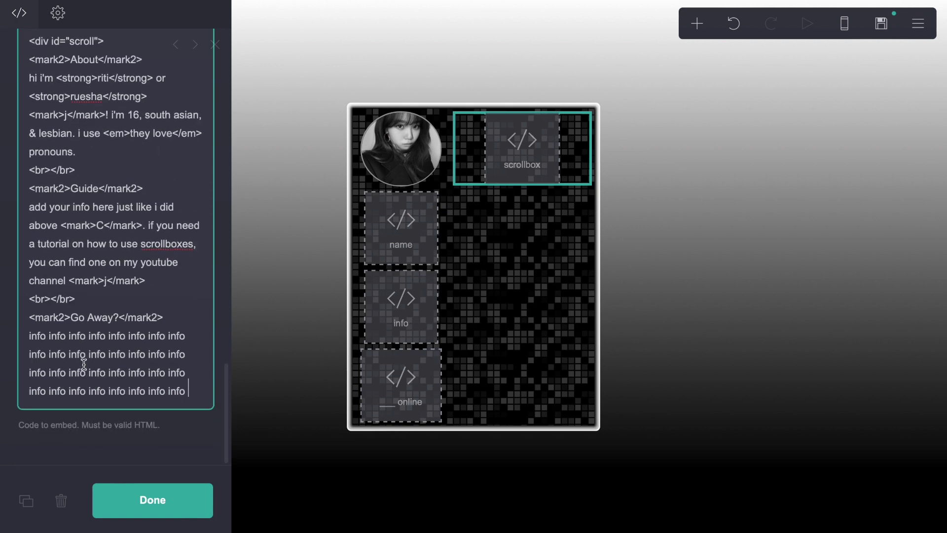
Duplicate the line break and Go Away? heading below the placeholder lines and reword the copied heading to Media
drag(28, 296, 204, 320)
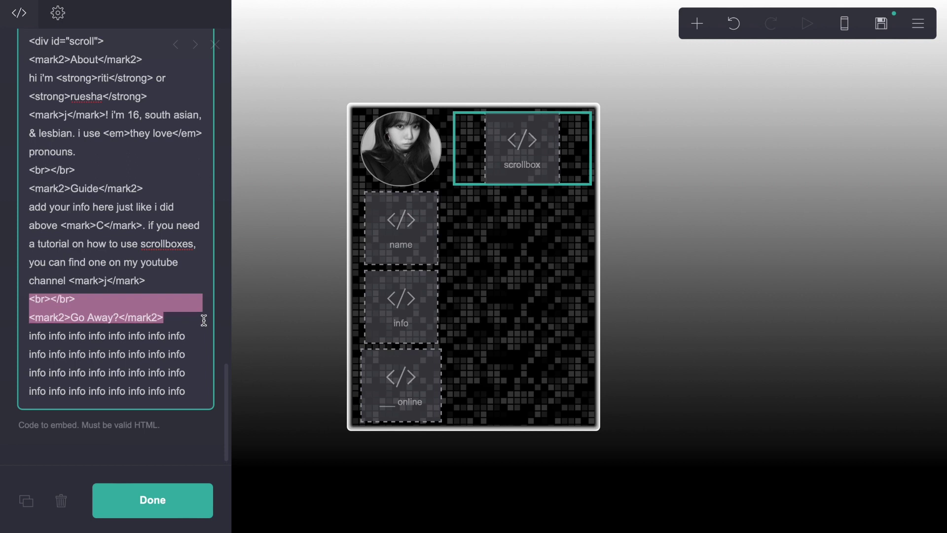
key(ctrl+c)
click(202, 390)
key(ctrl+v)
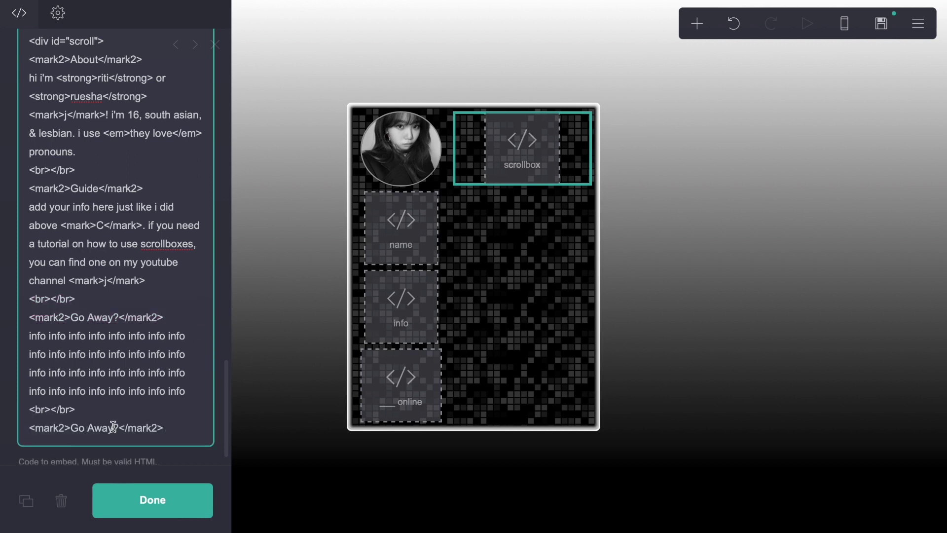
drag(118, 427, 70, 427)
text(<)
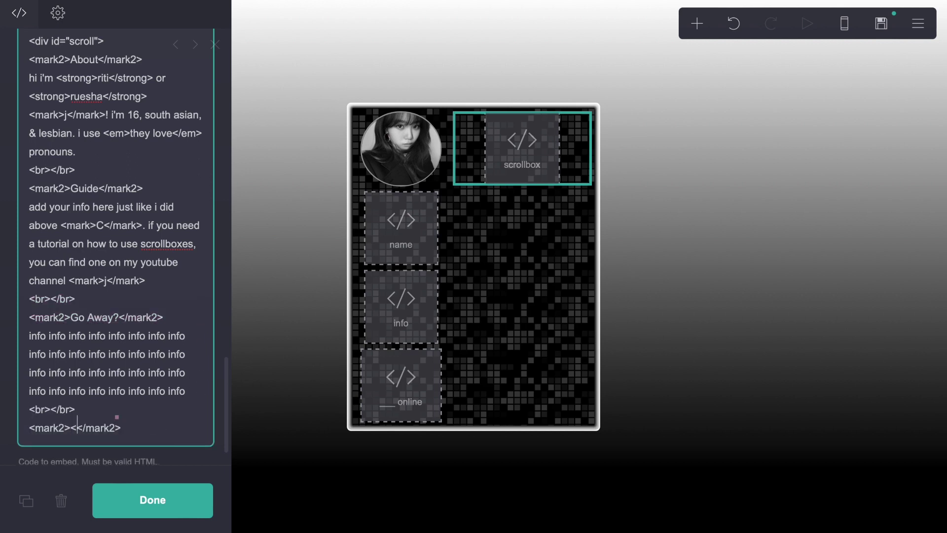
key(BackSpace)
text(Media)
Copy the four placeholder "info" lines to a new line under the Media heading
click(193, 392)
drag(193, 392, 6, 332)
key(ctrl+c)
click(184, 434)
key(Return)
key(ctrl+v)
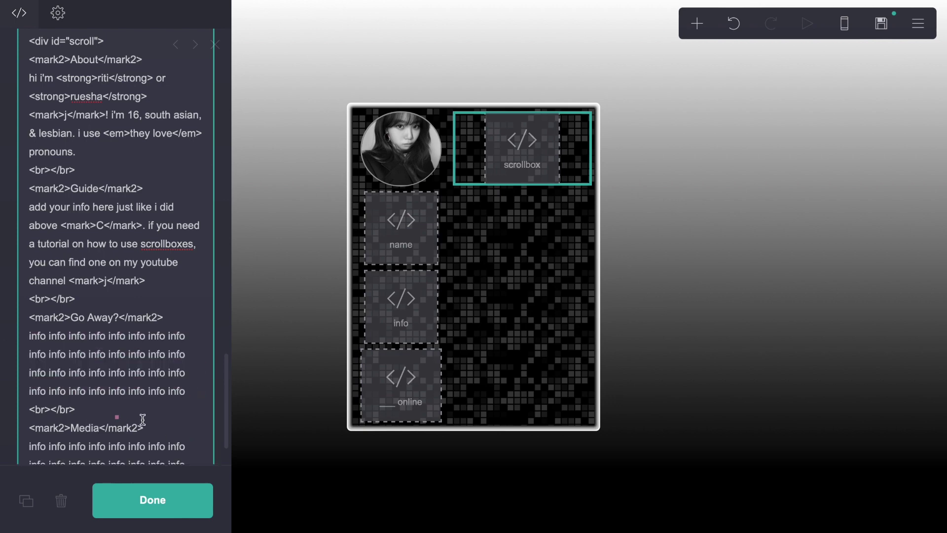
Close the scroll div with </div> after the last placeholder line and leave the scrollbox embed
click(157, 420)
scroll(157, 418, down, 1)
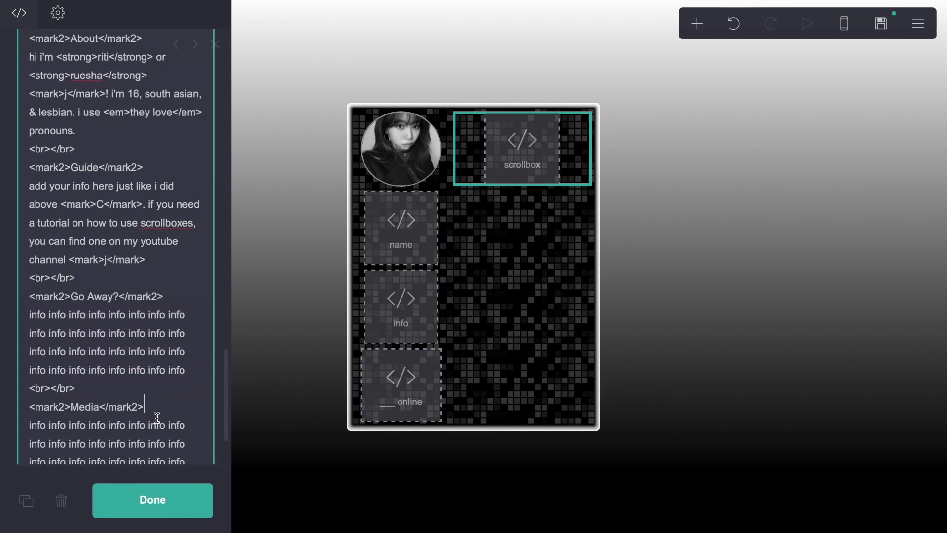
scroll(157, 418, down, 5)
click(200, 391)
key(Return)
text(</div>)
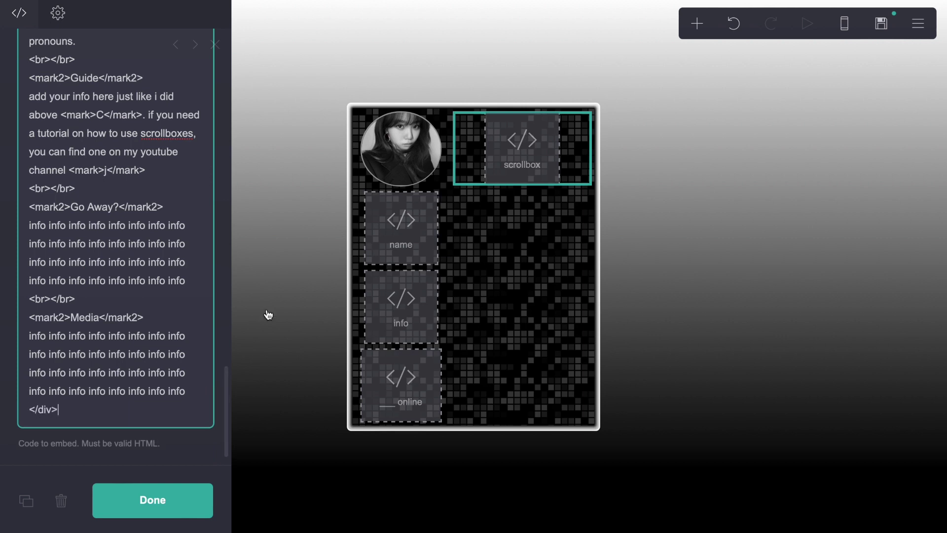
click(722, 265)
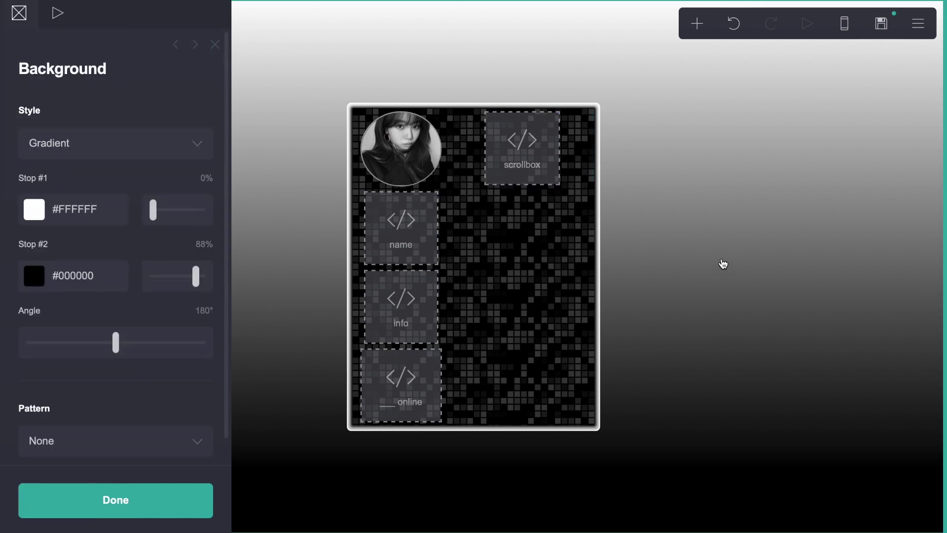
Add a new code embed and place it in the container's second column, directly below the scrollbox embed
click(696, 25)
click(659, 288)
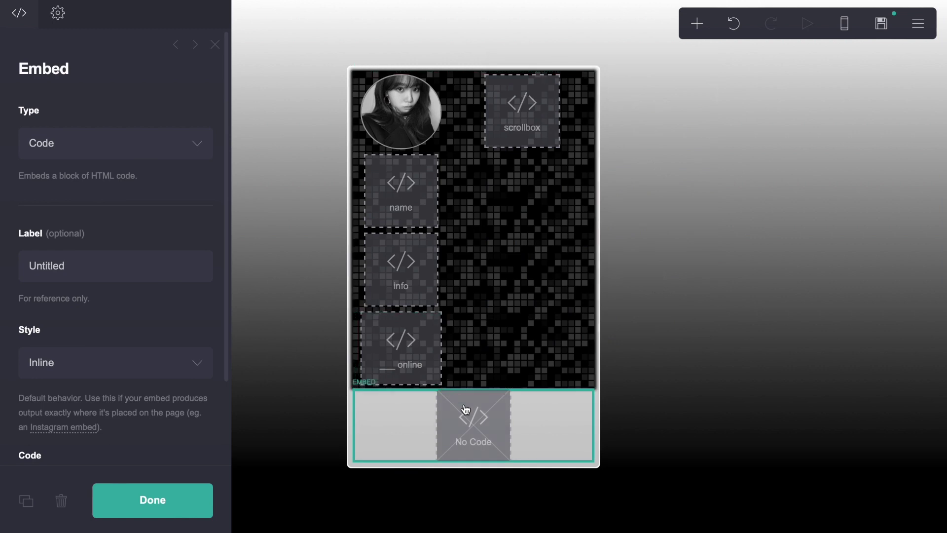
drag(469, 416, 526, 123)
scroll(137, 237, down, 2)
scroll(137, 237, up, 2)
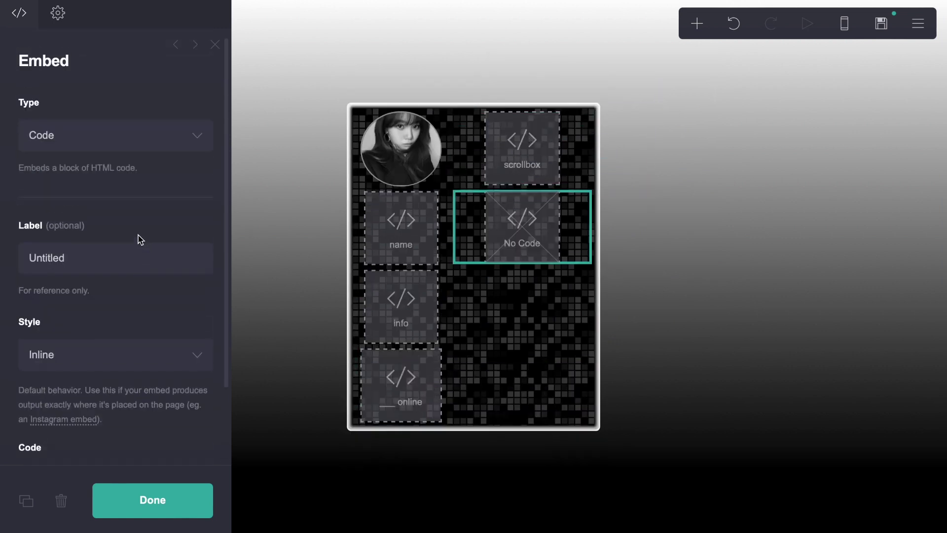
Label the new embed "links"
click(31, 260)
key(ctrl+a)
text(links)
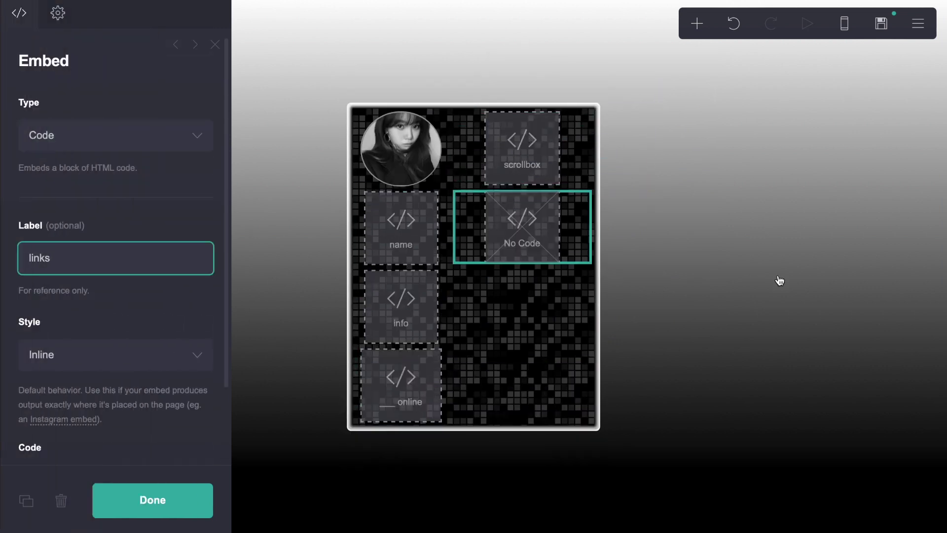
click(753, 281)
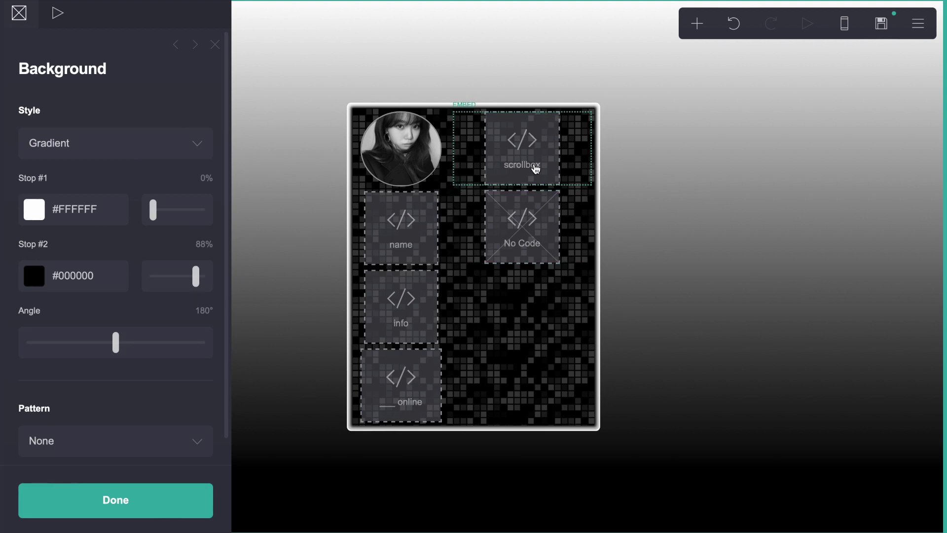
Start the links embed's code with an opening <style> tag
click(536, 255)
scroll(65, 296, down, 2)
click(87, 389)
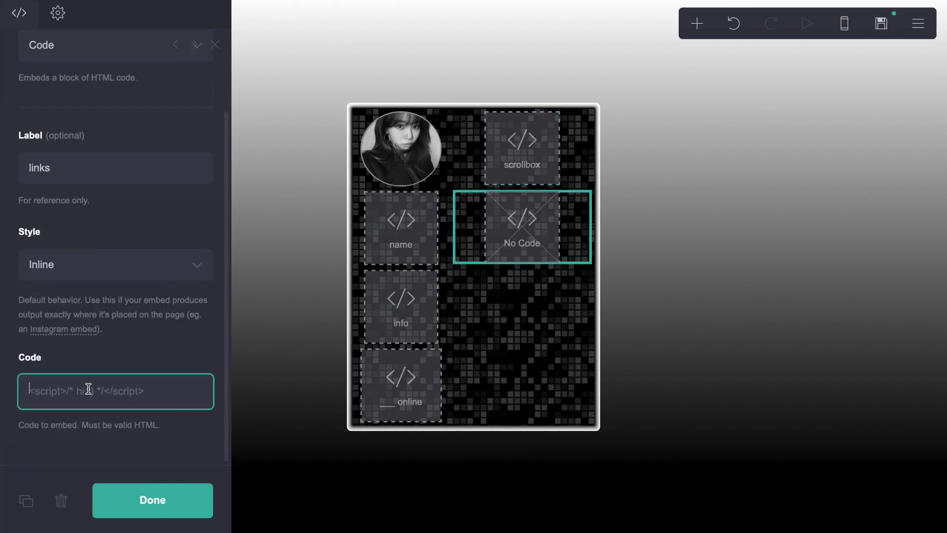
text(<style>)
click(522, 158)
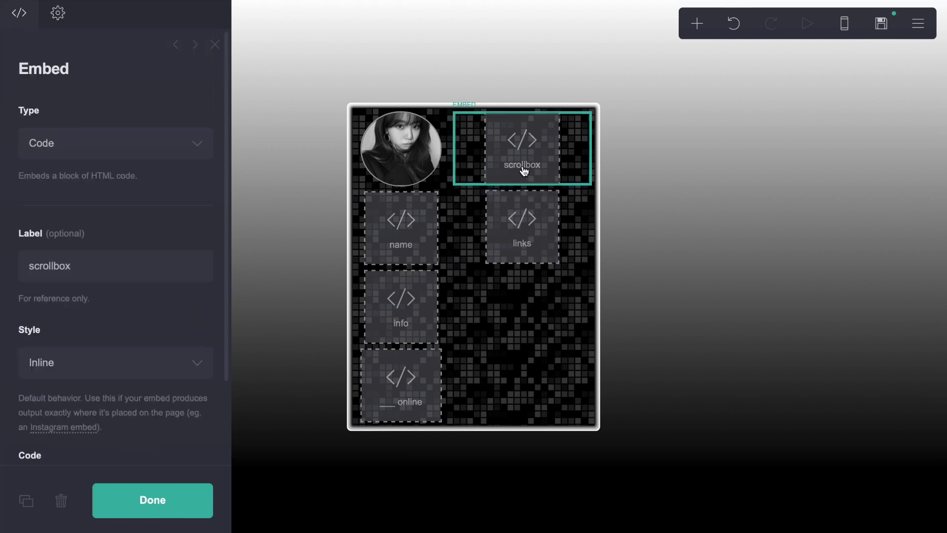
scroll(69, 265, down, 6)
scroll(71, 265, down, 6)
scroll(70, 264, up, 5)
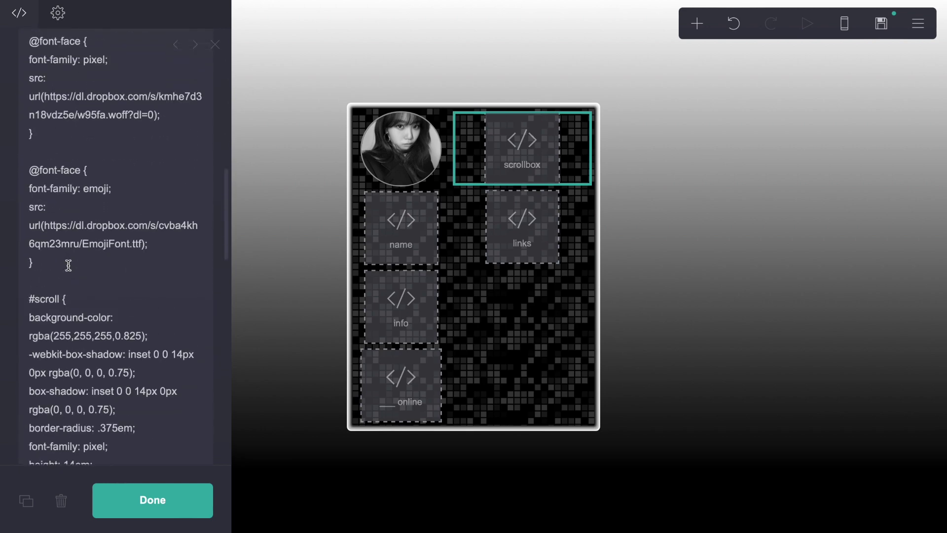
drag(28, 217, 98, 309)
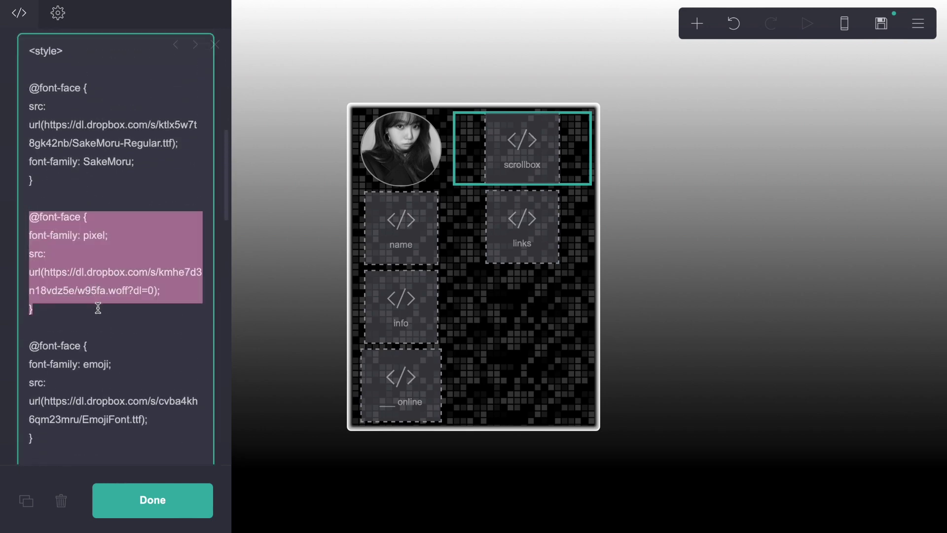
click(471, 255)
scroll(54, 254, down, 2)
click(106, 395)
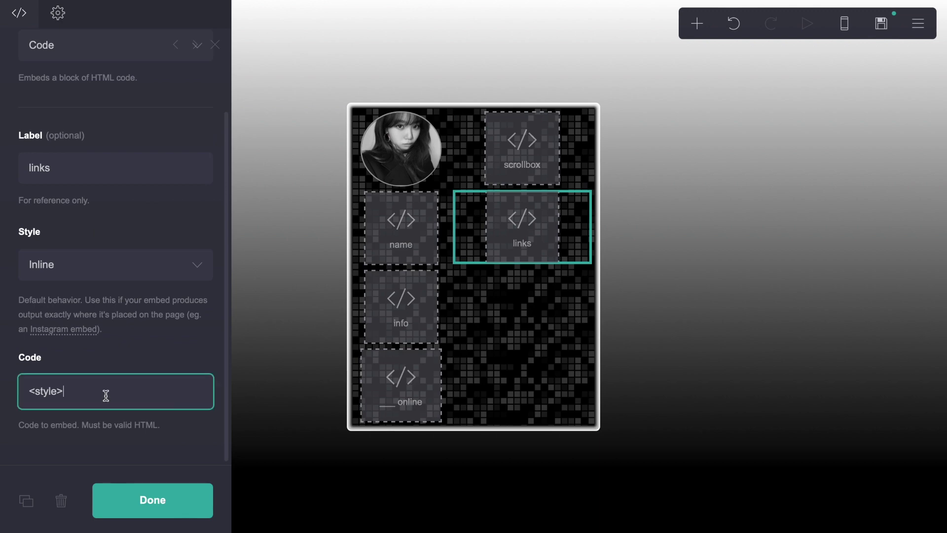
key(Return)
text(v)
key(super+v)
click(519, 173)
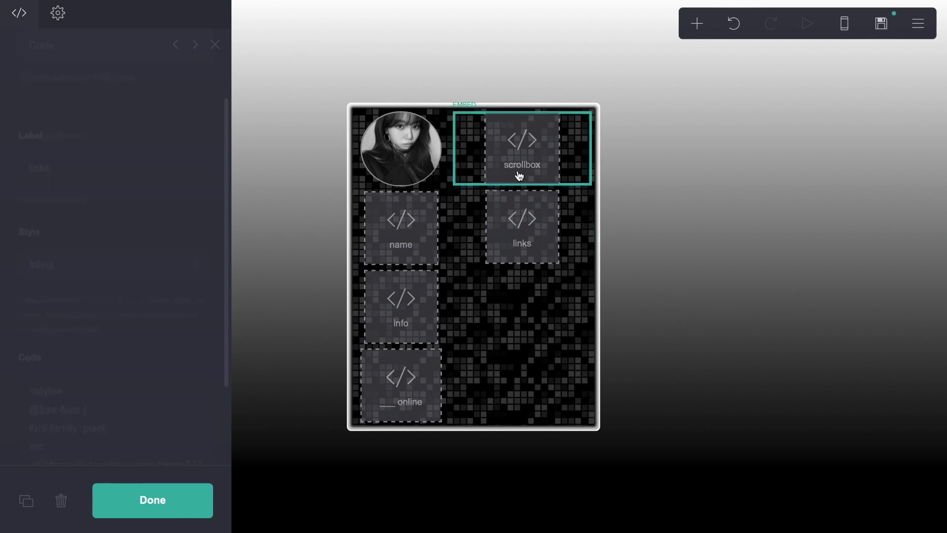
mouse_move(2, 253)
scroll(173, 247, up, 5)
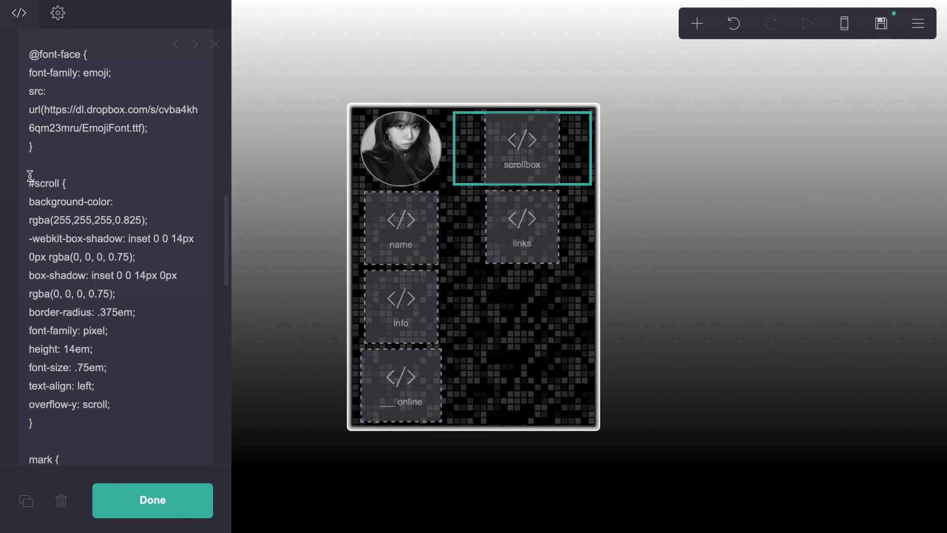
drag(30, 176, 84, 423)
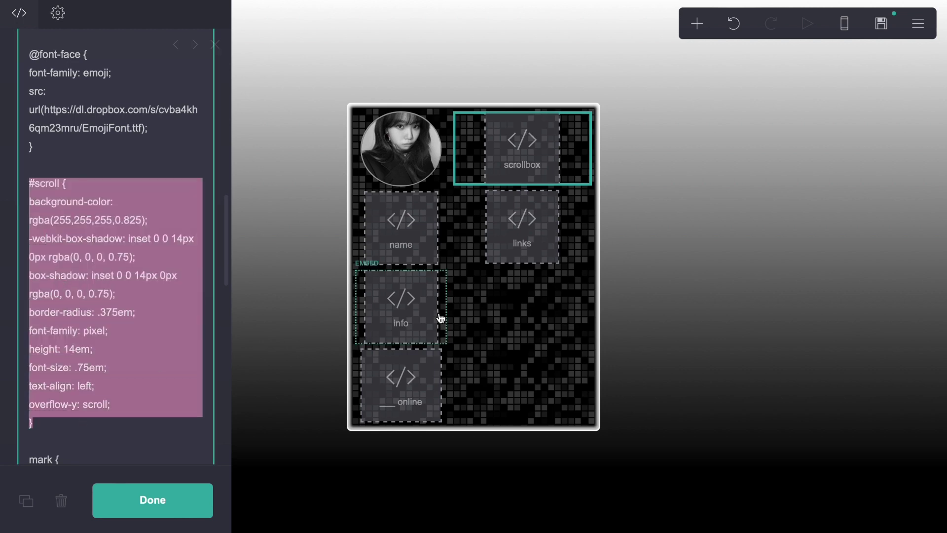
click(510, 242)
scroll(177, 316, down, 4)
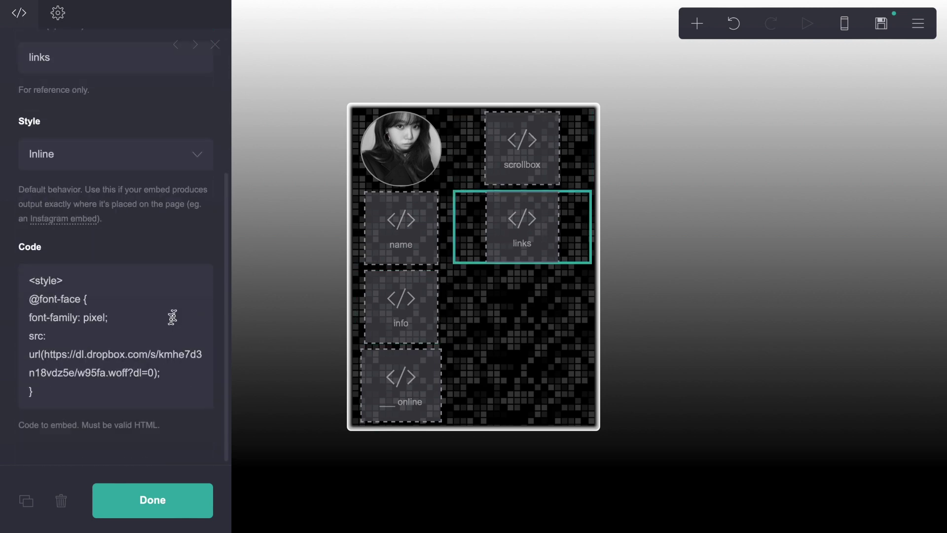
click(113, 389)
key(Return)
key(Return)
key(ctrl+v)
scroll(106, 365, down, 5)
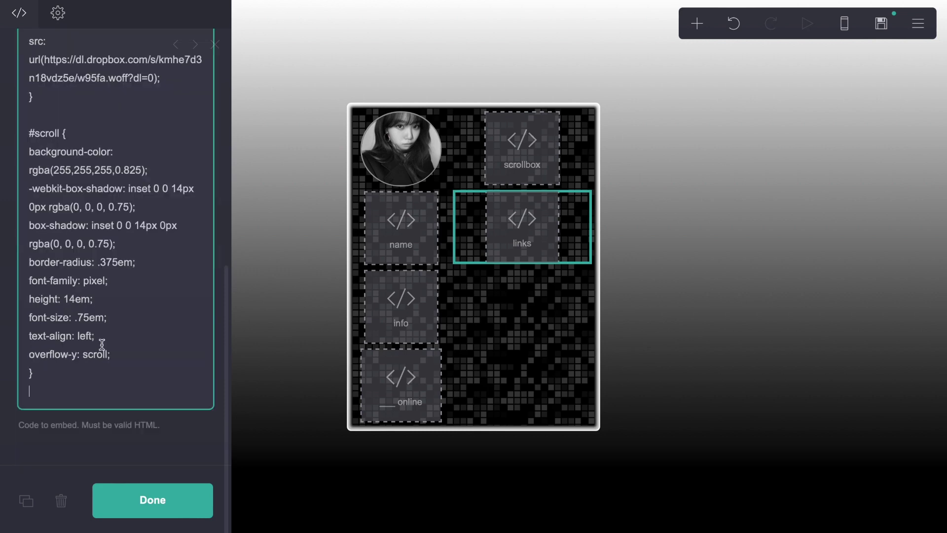
Rename the pasted rule to #links and delete its height and overflow-y lines
double_click(47, 133)
text(links)
click(101, 297)
key(shift+Home)
key(BackSpace)
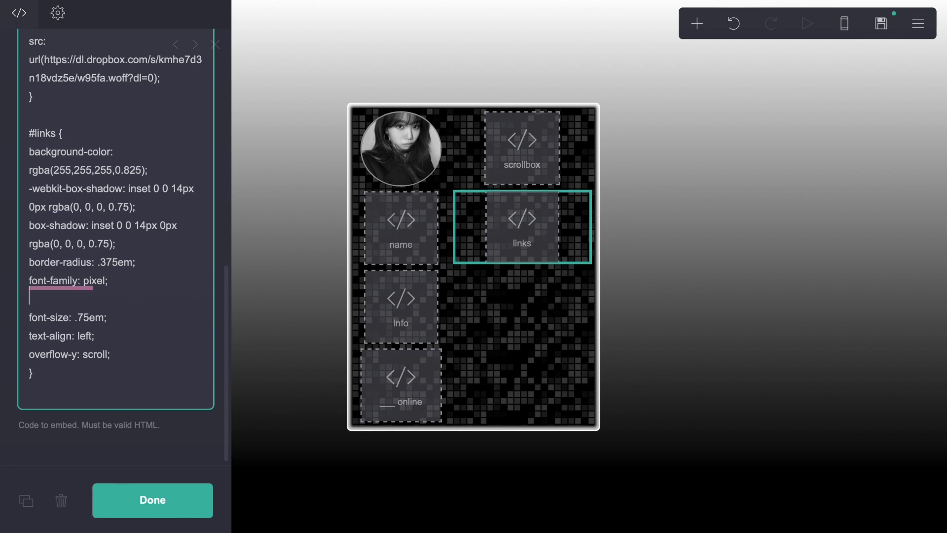
key(BackSpace)
click(98, 335)
double_click(105, 335)
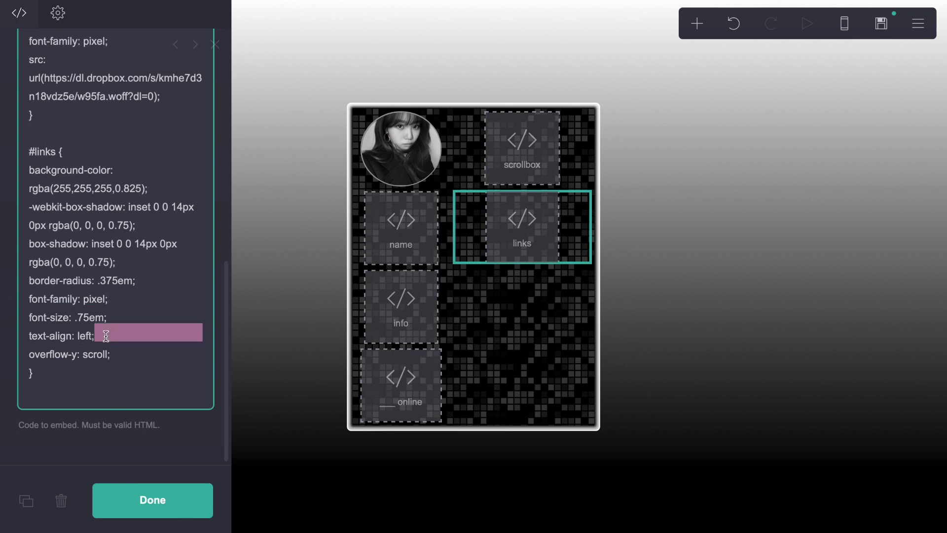
drag(117, 347, 3, 345)
key(BackSpace)
key(BackSpace)
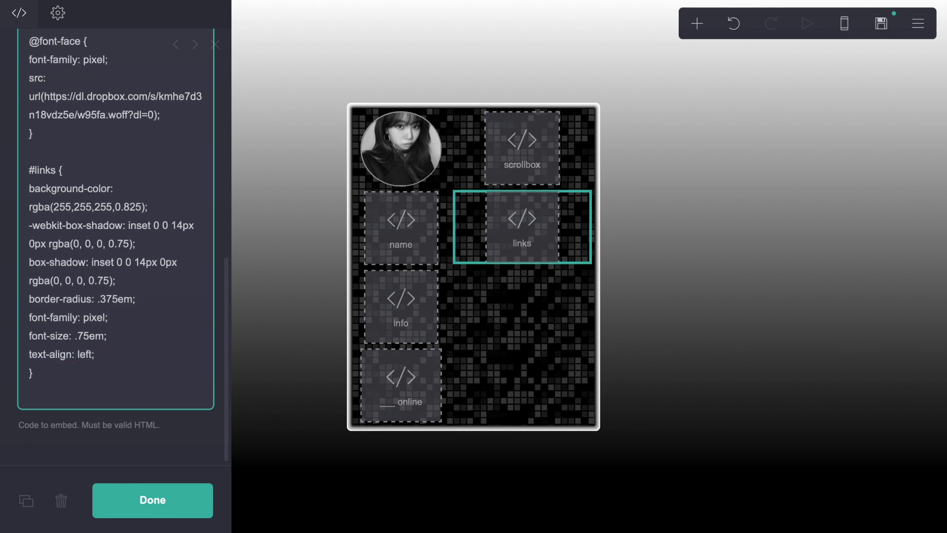
Add "padding: 6px;" as the last line of the #links rule
scroll(122, 372, up, 1)
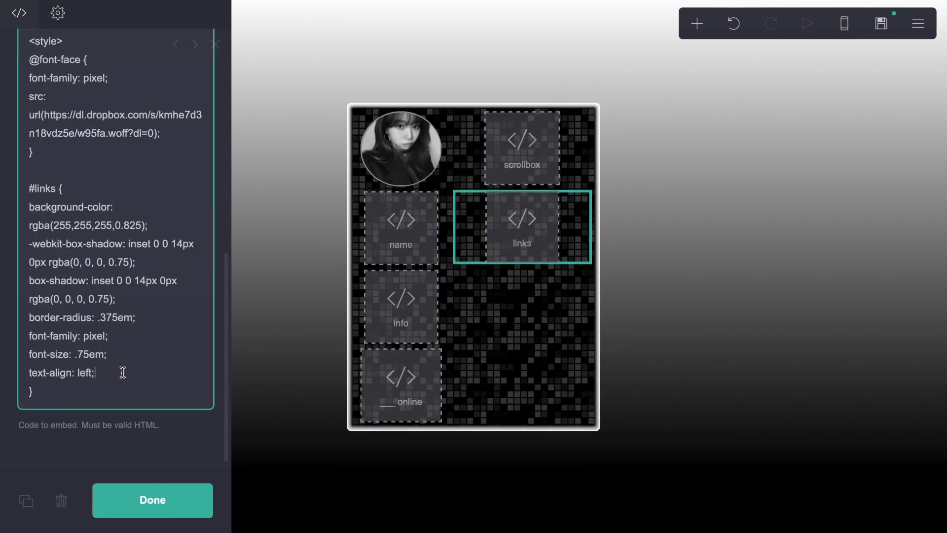
key(Return)
text(padding: )
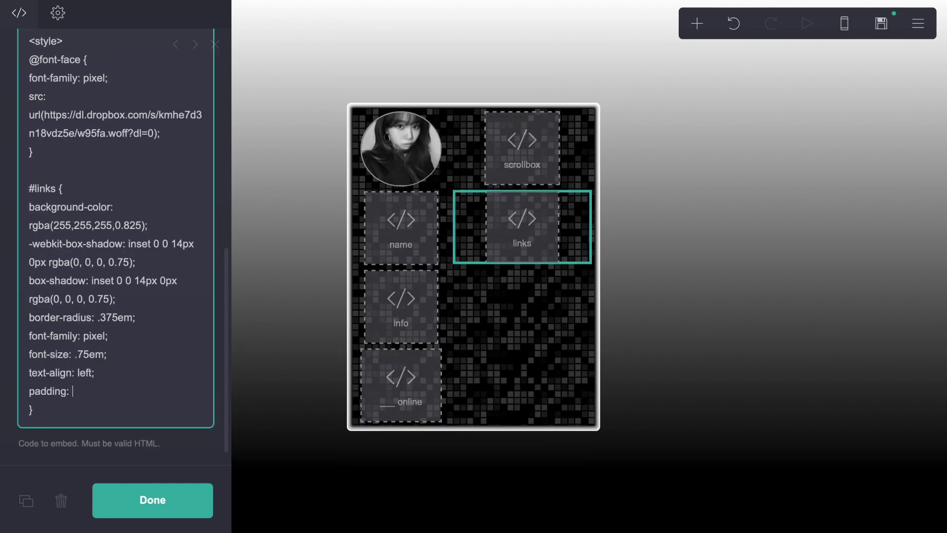
text(6px;)
Copy the padding line into the scrollbox embed's #scroll rule, directly below overflow-y
triple_click(64, 390)
key(ctrl+c)
click(486, 178)
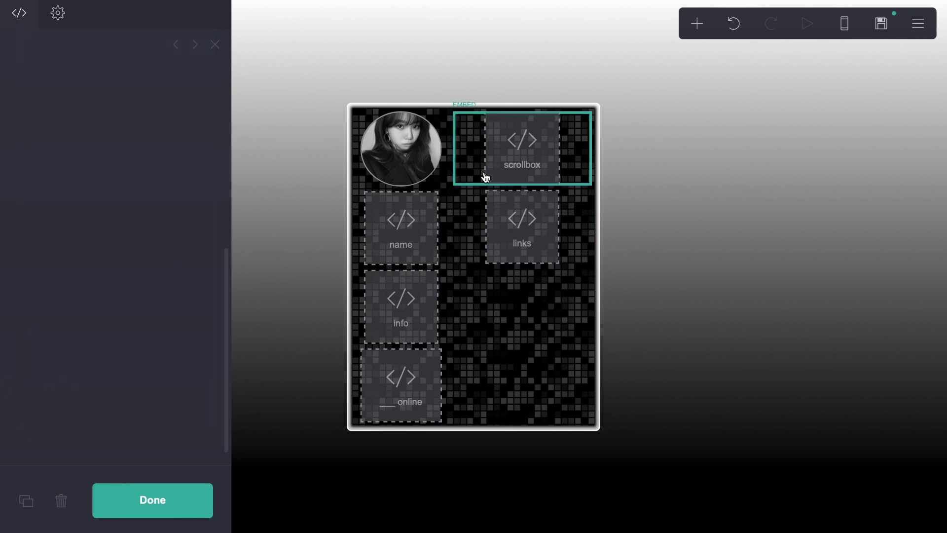
scroll(105, 262, down, 15)
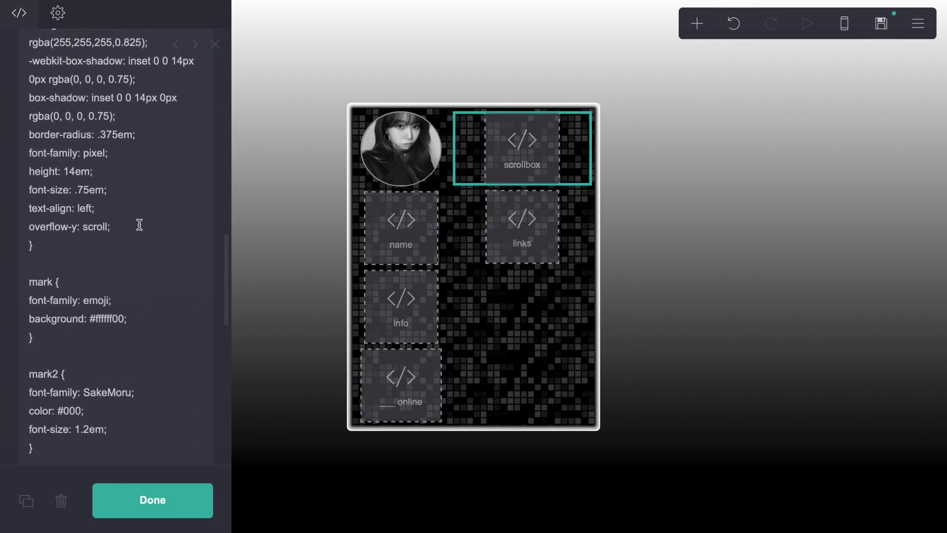
click(140, 225)
key(Return)
key(ctrl+v)
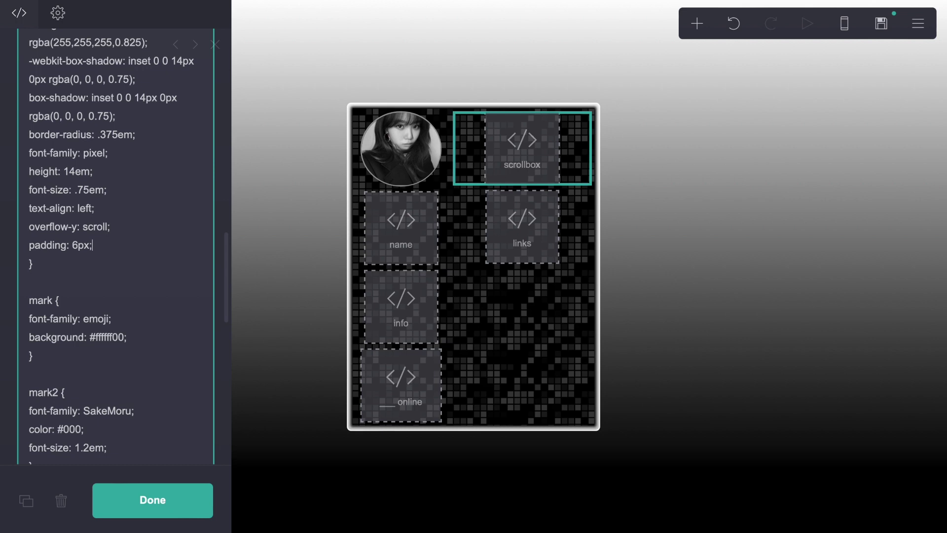
scroll(99, 301, down, 1)
Change text-align to center in the #links rule of the links embed
click(502, 243)
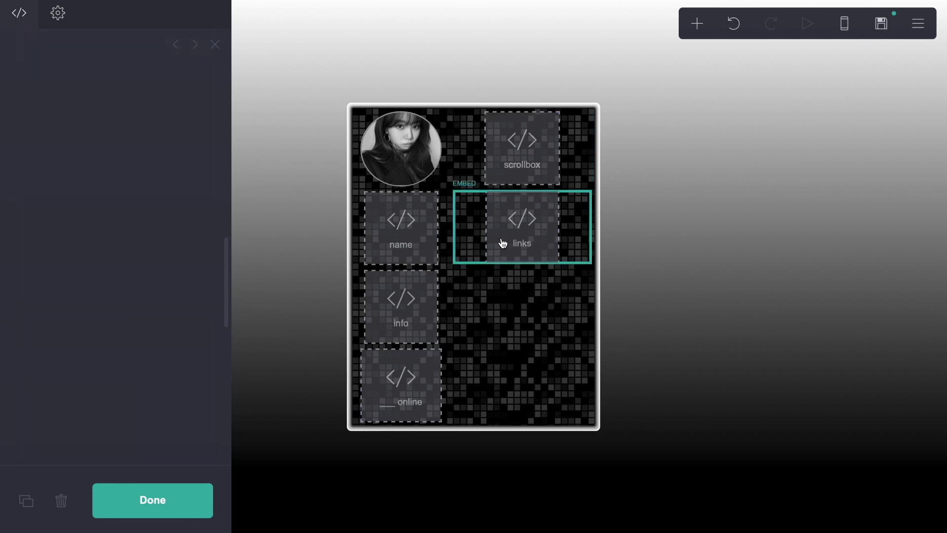
double_click(84, 354)
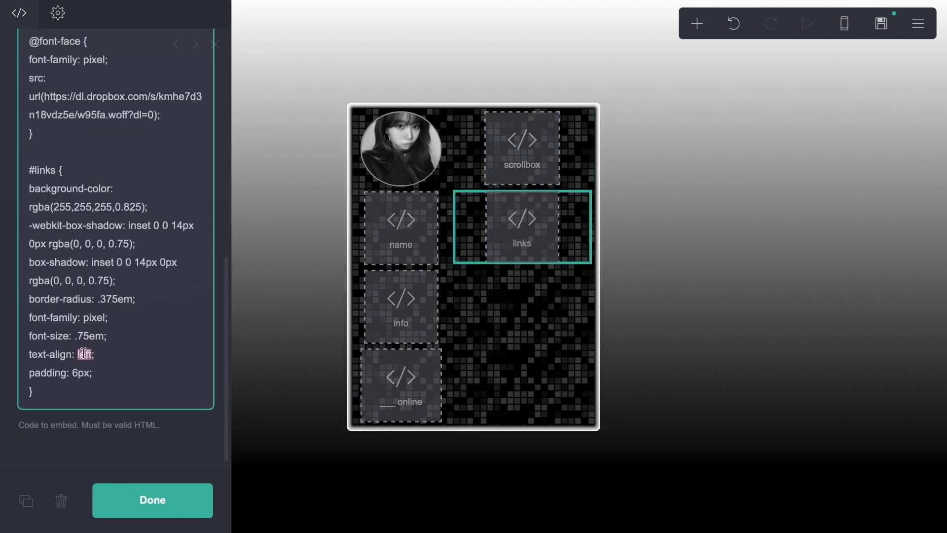
text(center)
Close the links embed's styles with a </style> tag below the #links rule, separated by a blank line
click(87, 391)
key(Return)
key(Return)
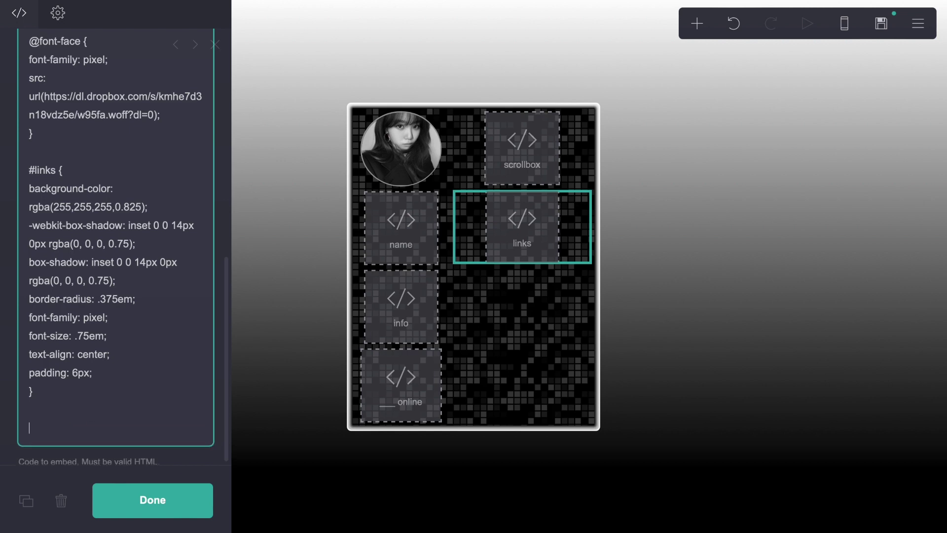
text(</st)
key(BackSpace)
key(BackSpace)
text(le>)
key(Return)
key(Return)
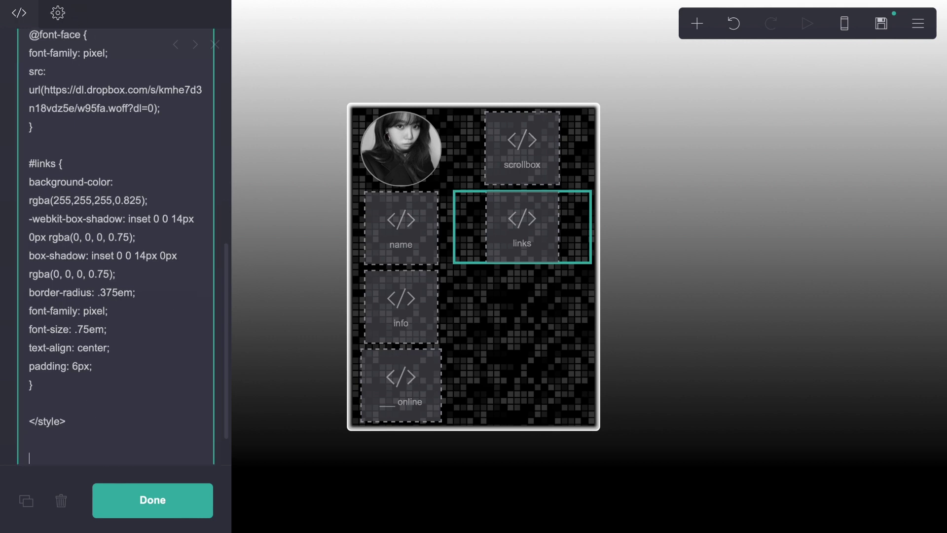
Add an "a" rule with "text-decoration-style: dotted;" between the #links rule and the closing style tag
key(Return)
key(Return)
text(a )
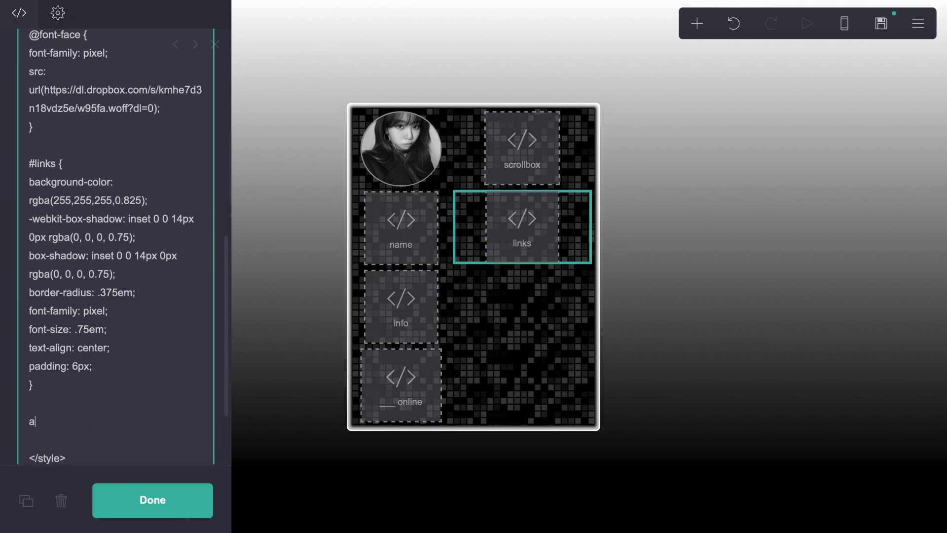
text({)
key(Return)
text(text-decoration)
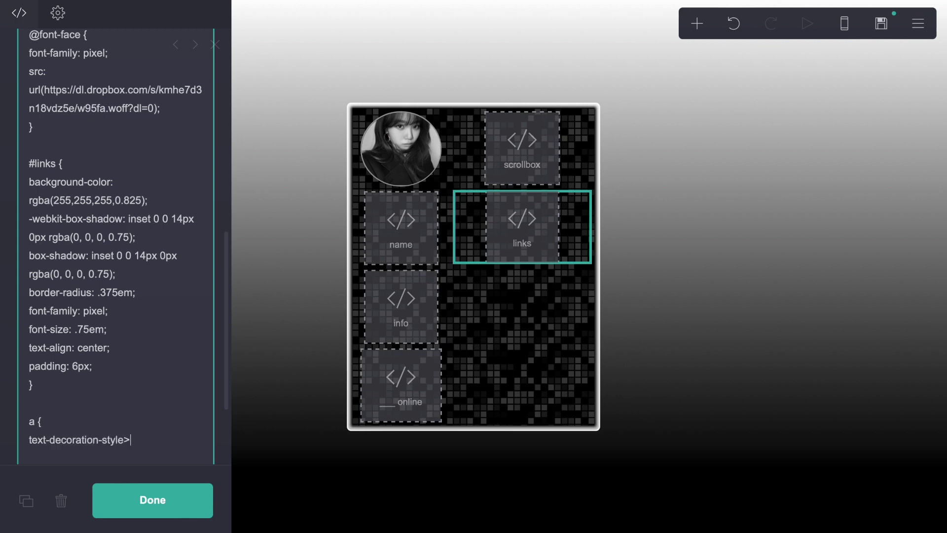
text(-style: dotte)
key(Return)
Add an "a:hover" rule with "color: #999999;" below the "a" rule
key(Return)
text(a)
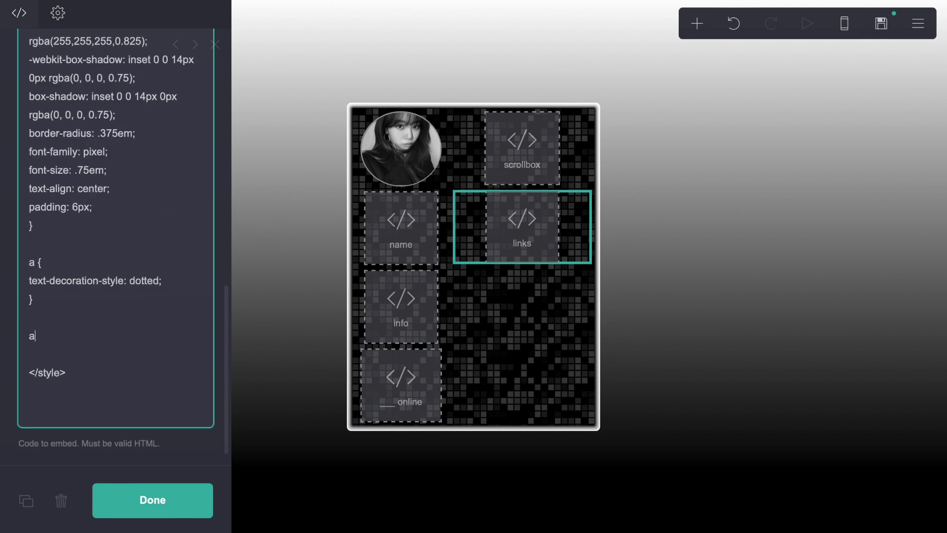
text(:hover {)
key(Return)
text(})
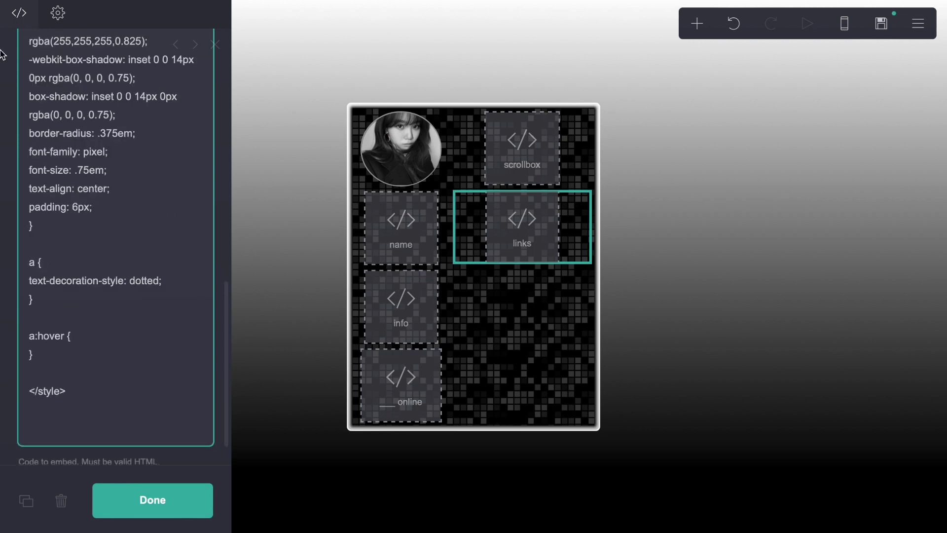
click(105, 330)
key(Return)
text(colo)
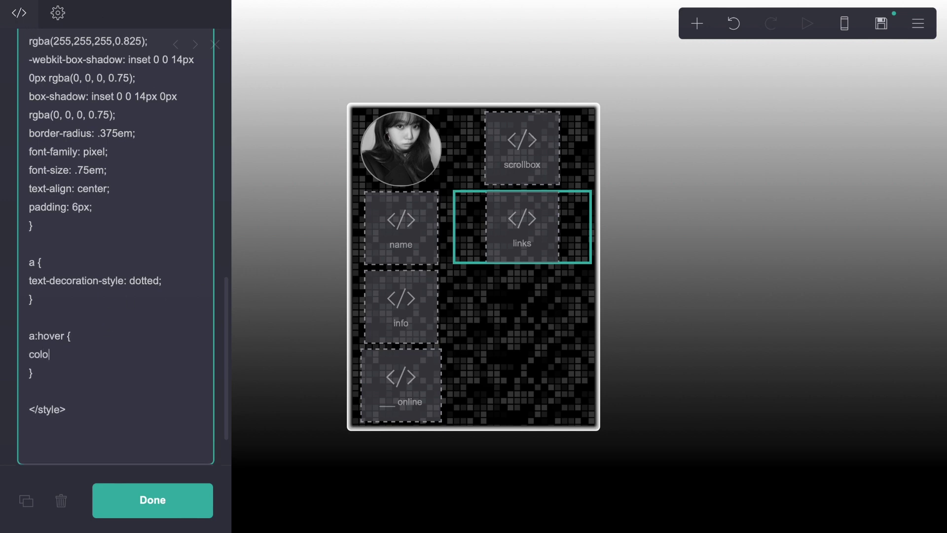
text(r: #999999;)
Open a div with the id "links" below the closing </style> tag
scroll(96, 444, down, 1)
text(<di)
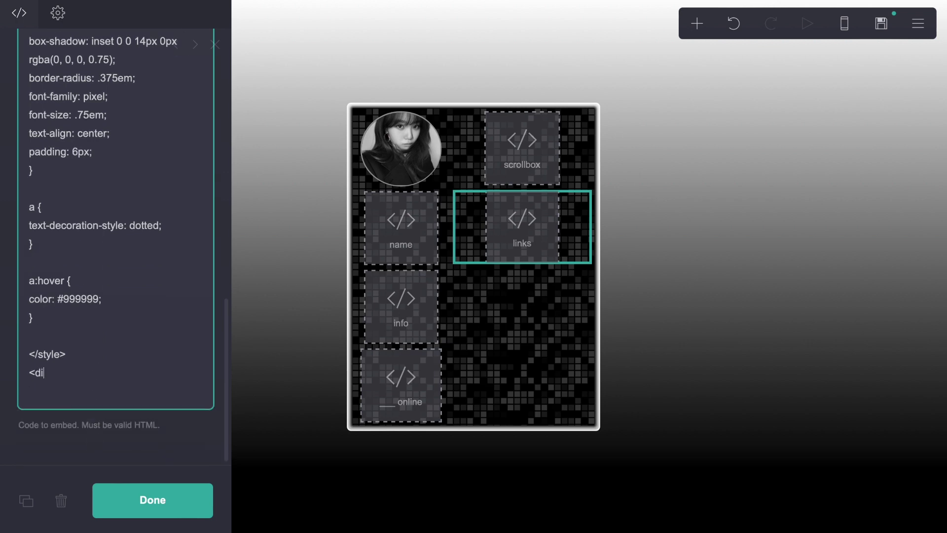
text(v id="links">)
key(Return)
text(<a href=)
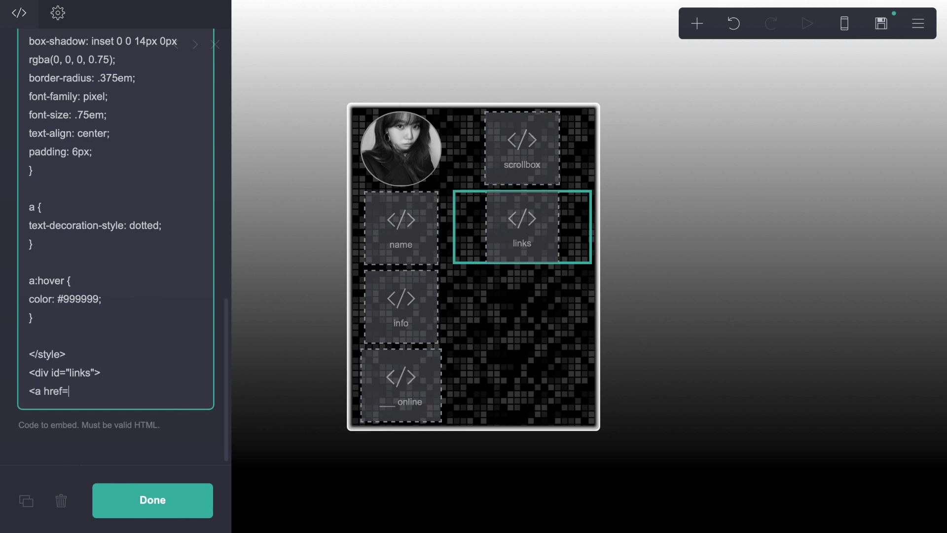
text("https://twitter.com/y)
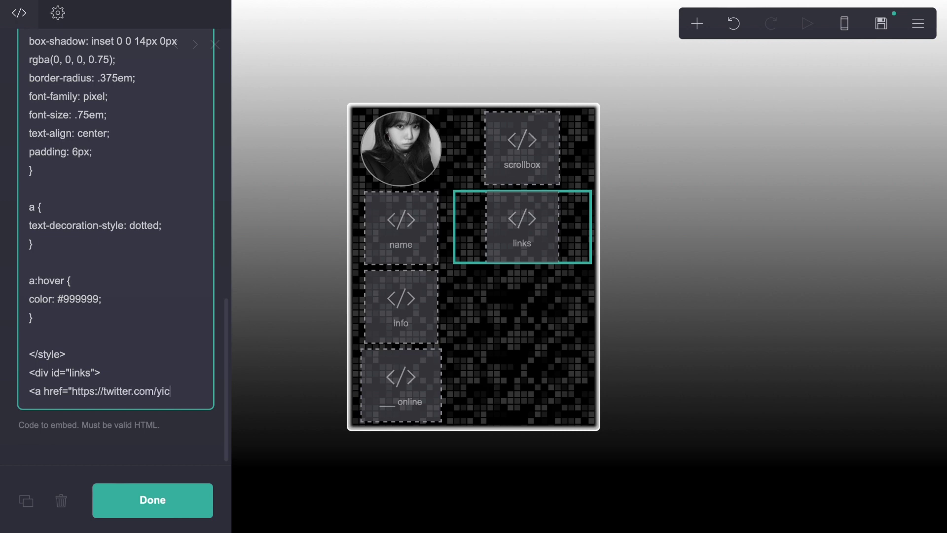
text(ucrds?)
text(yucrds>)
key(BackSpace)
key(BackSpace)
key(BackSpace)
text(d)
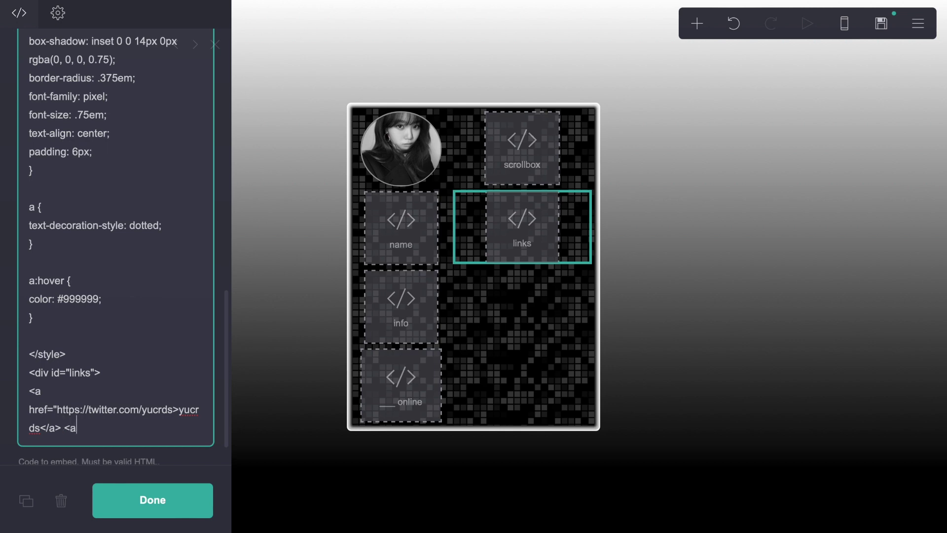
text(s</a> <a href="https://orch)
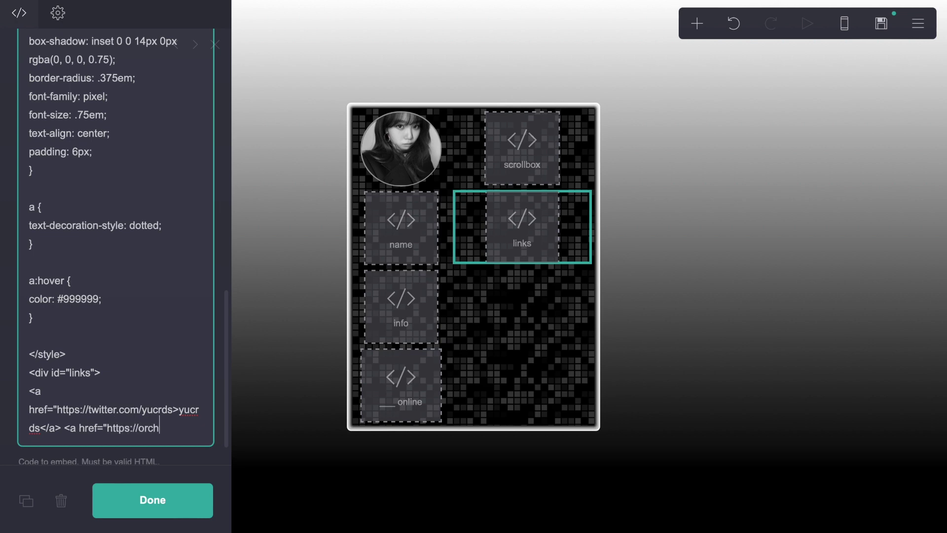
text(id.crd.co">)
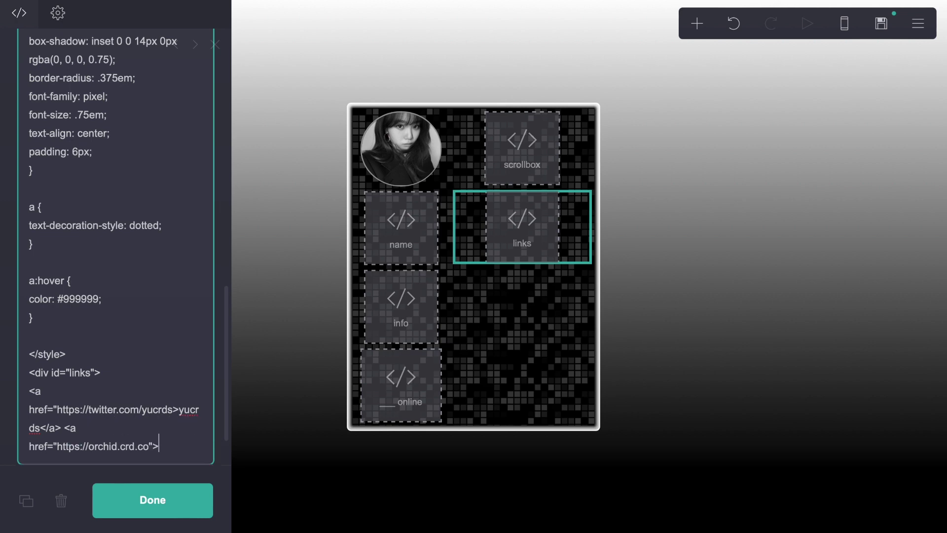
text(comm crd</a>)
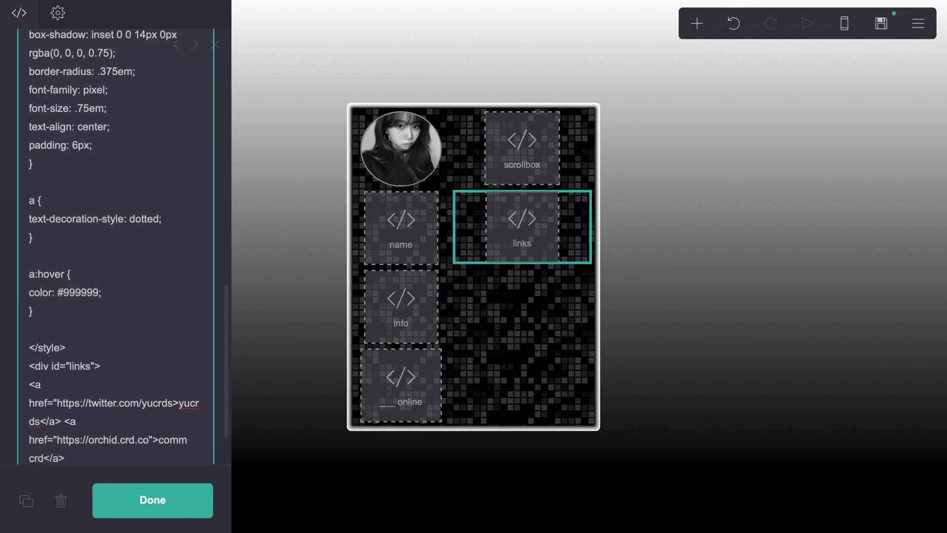
text( <a href="https://youtube.com)
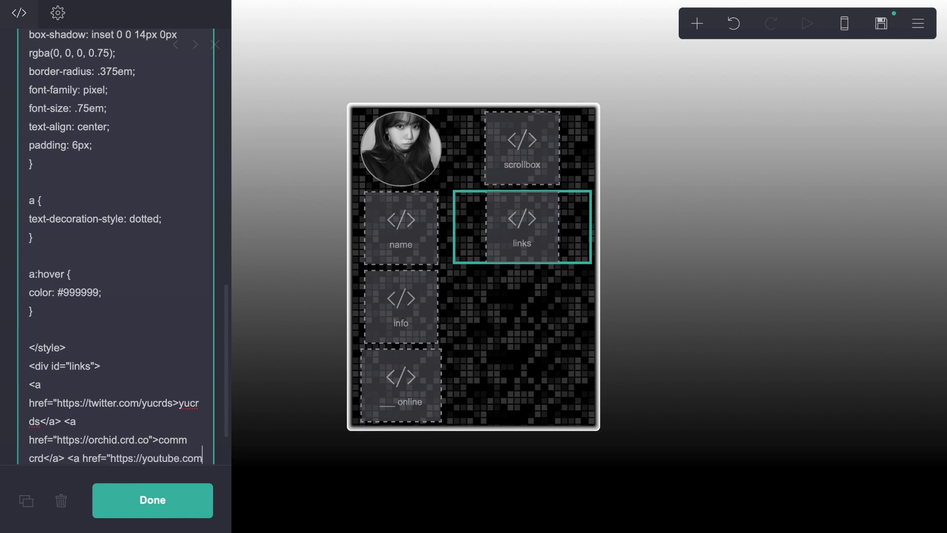
text(/carrdis)
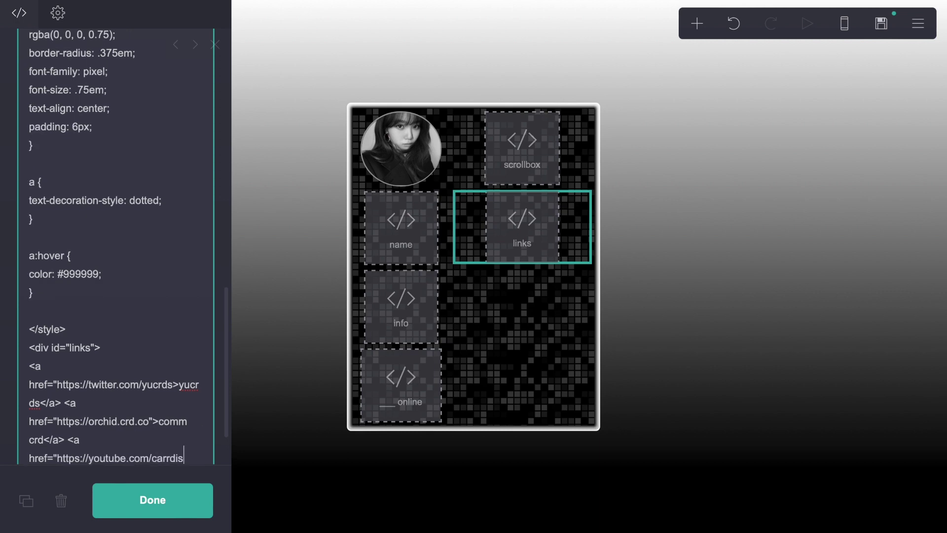
text(m">c)
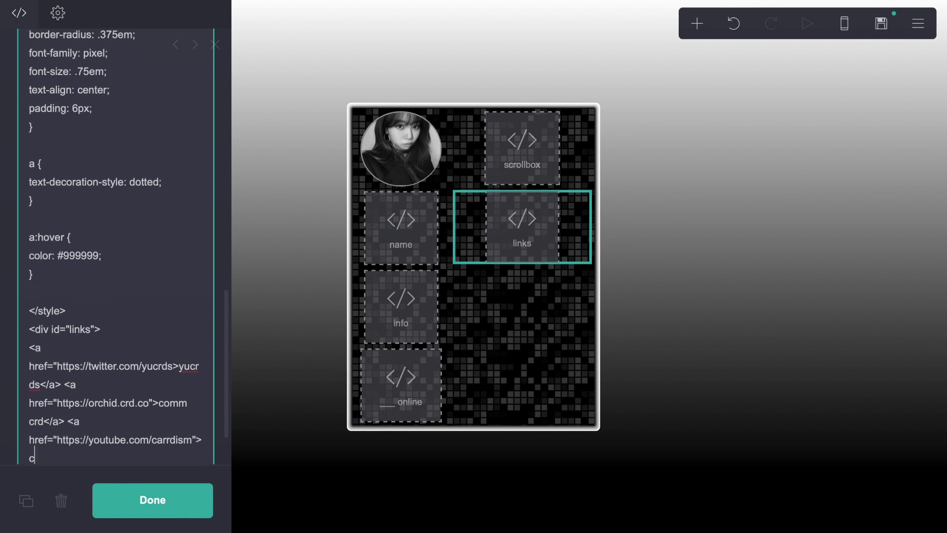
text(arrdism)
key(BackSpace)
key(BackSpace)
key(BackSpace)
key(BackSpace)
key(BackSpace)
key(BackSpace)
key(BackSpace)
text(youtube<)
scroll(132, 325, down, 2)
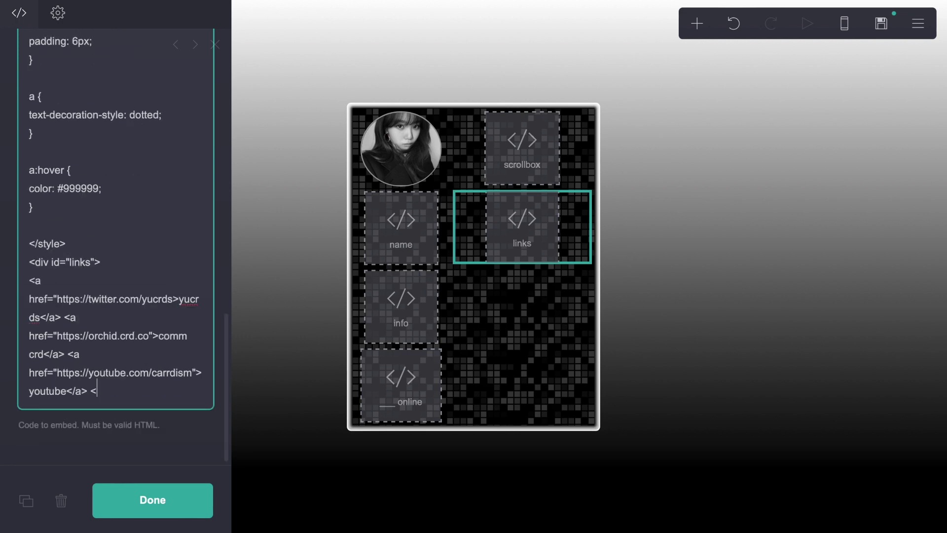
text(/a> <a href)
text(="https://r)
key(BackSpace)
text(https://retrosrping.)
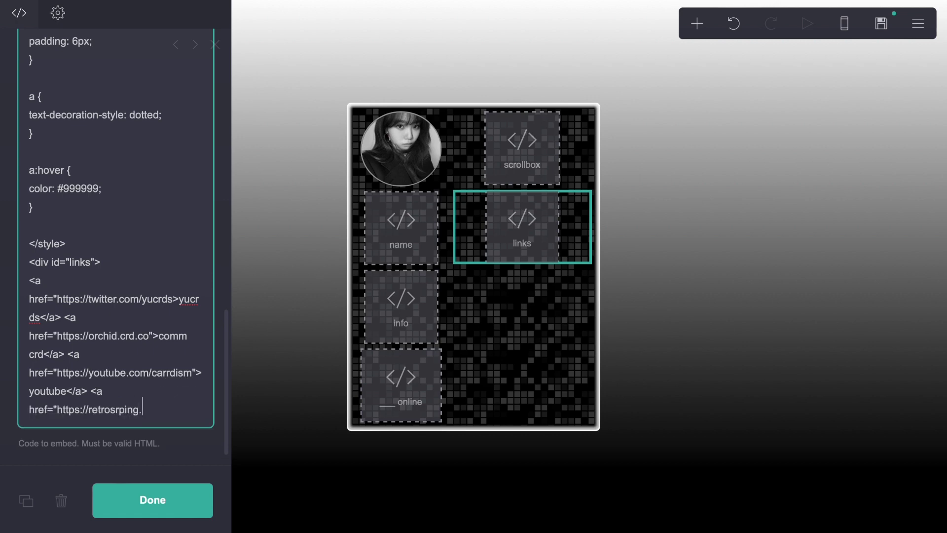
key(BackSpace)
key(BackSpace)
key(BackSpace)
key(BackSpace)
key(BackSpace)
key(BackSpace)
text(pring.com/destiny>)
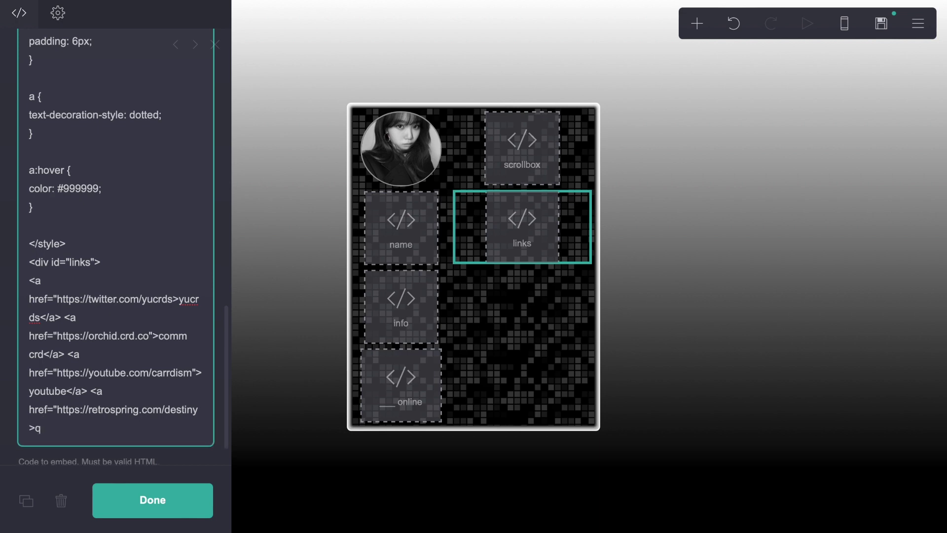
text(q&a</a>)
Close the links div with a </div> tag on a new line after the q&a link
key(Return)
text(<)
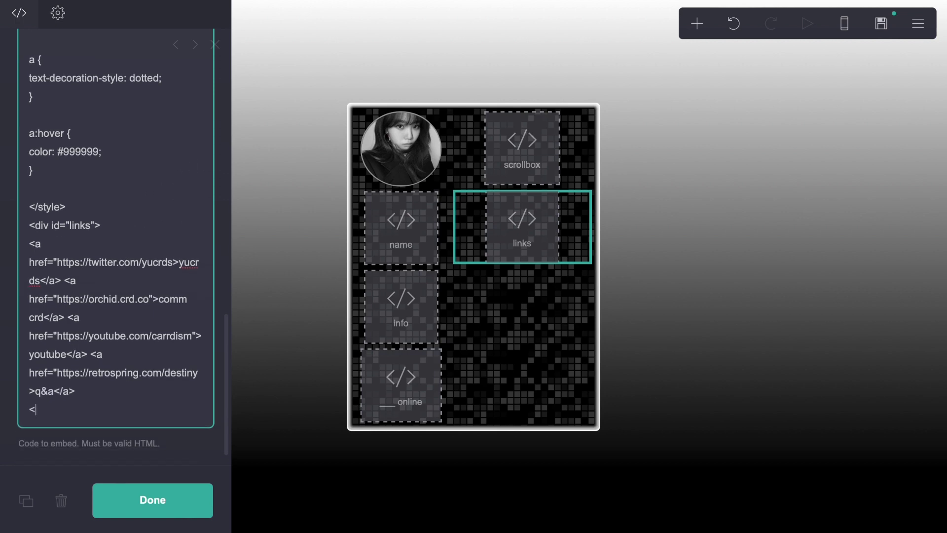
text(/div?)
key(BackSpace)
text(>)
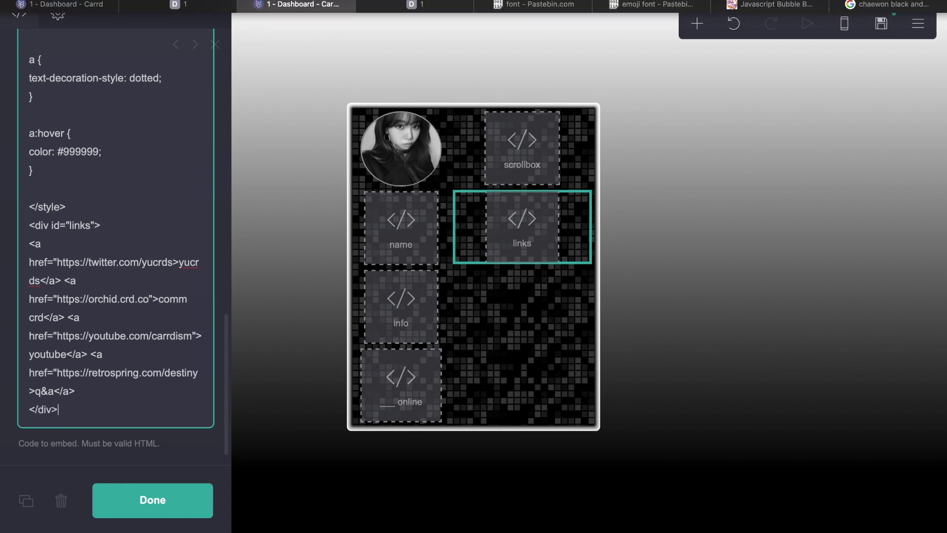
Save the site with the template save action
click(894, 25)
click(110, 370)
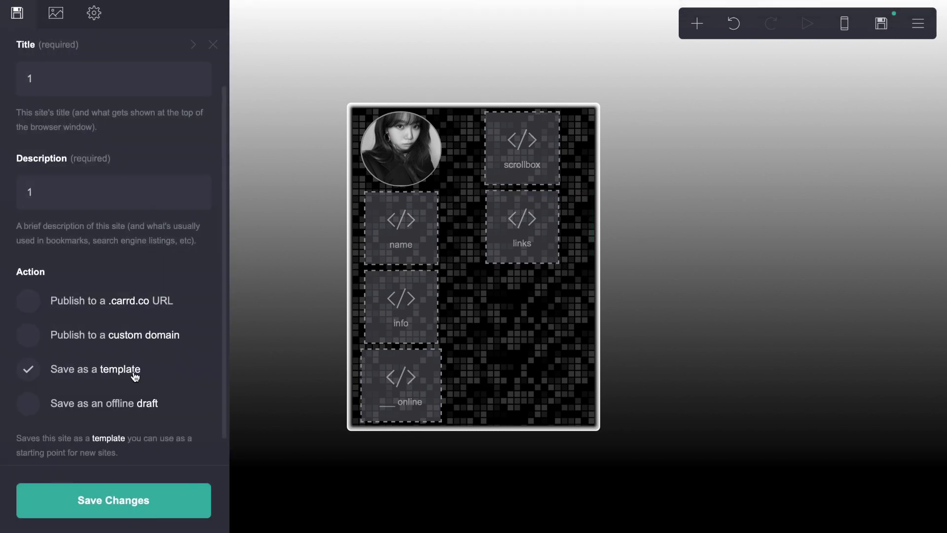
click(111, 500)
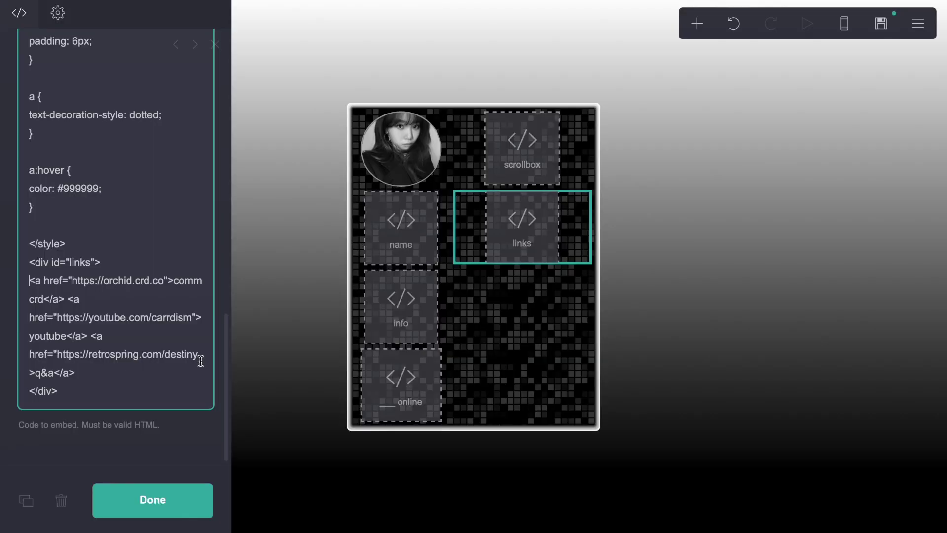
Add a link to twitter.com/yucrds with the text "yucrds" on a new line after the q&a link
key(Return)
text(<a href="twitter.com/yucrds>yucrds</a>)
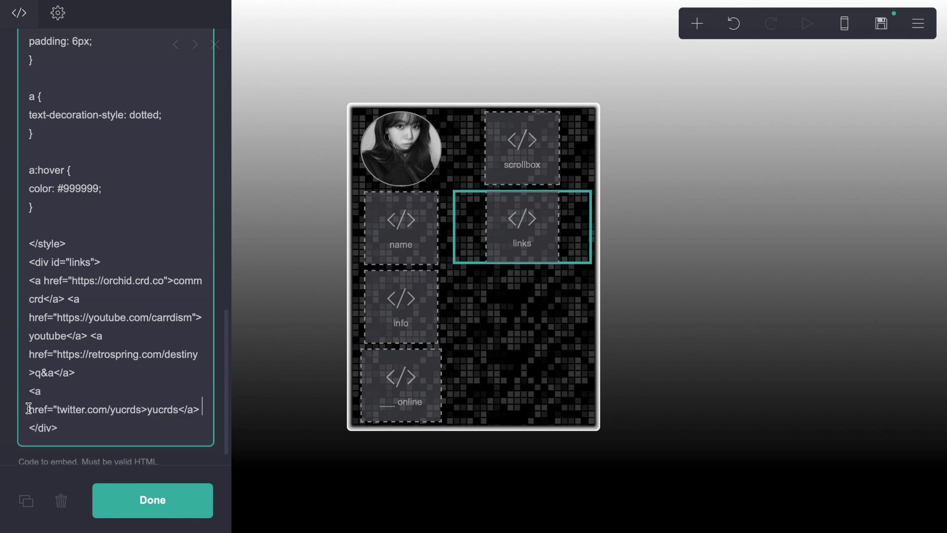
key(BackSpace)
Save the site changes, check the links box on the published page and return to the editor
click(881, 23)
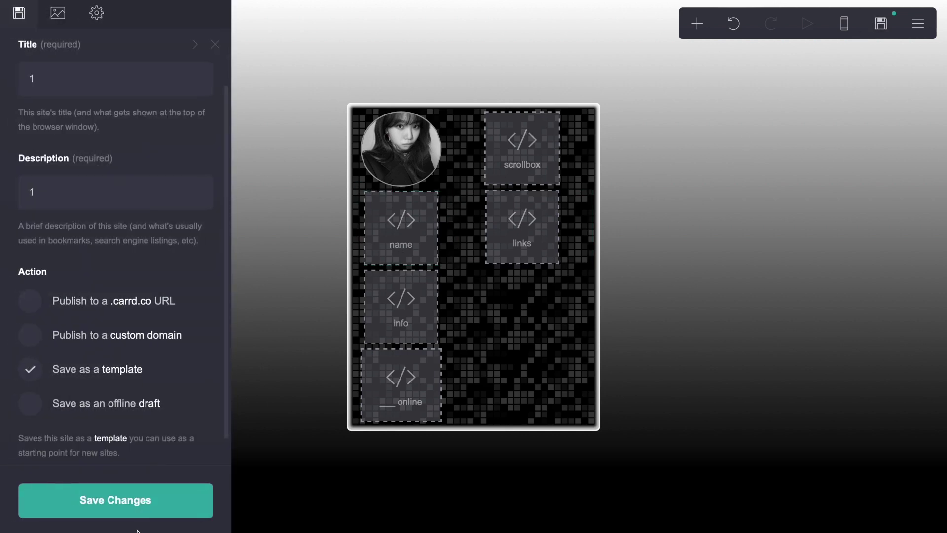
click(140, 503)
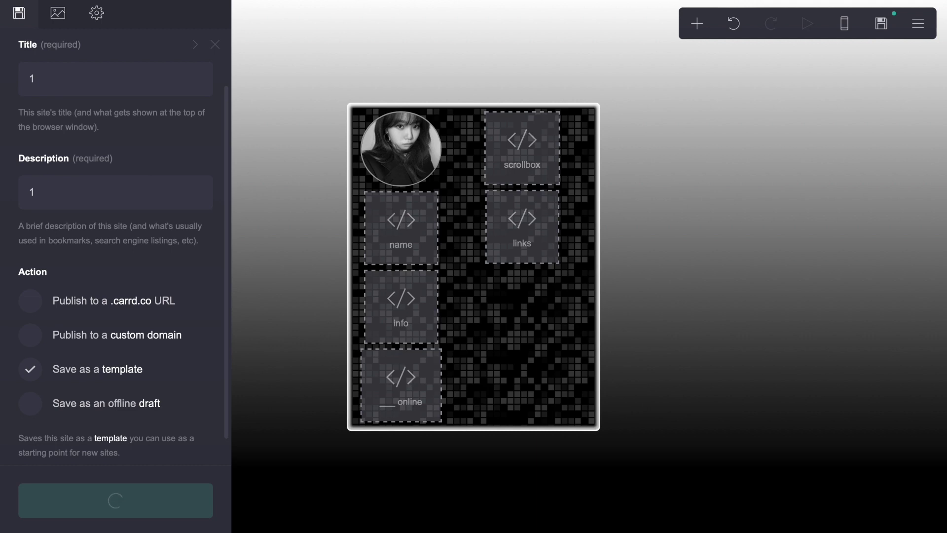
click(414, 5)
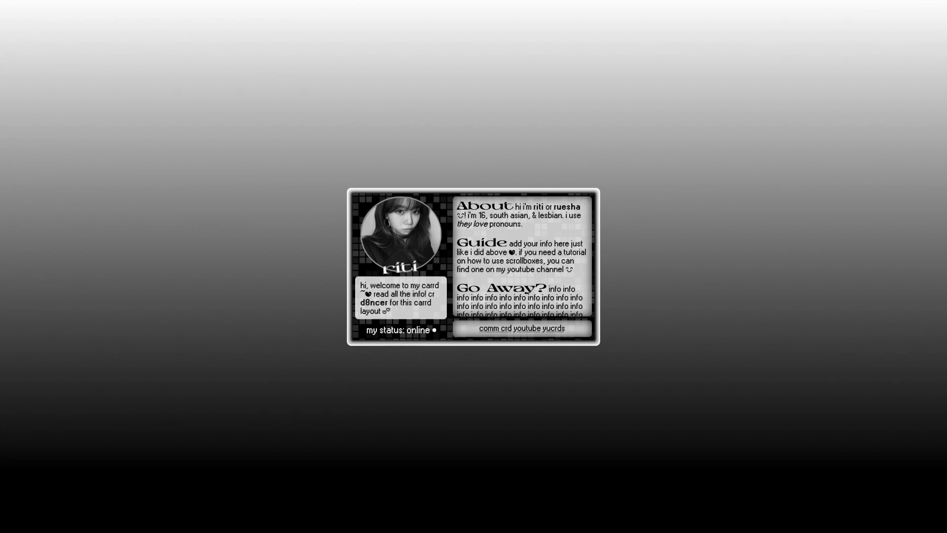
click(301, 6)
click(409, 312)
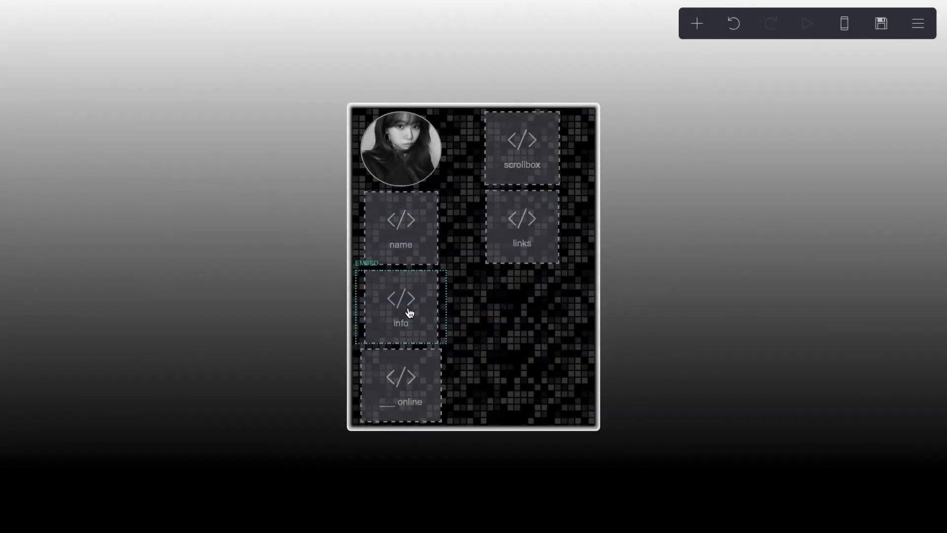
Add a Control element below the container and set its type to Footer Marker
click(697, 23)
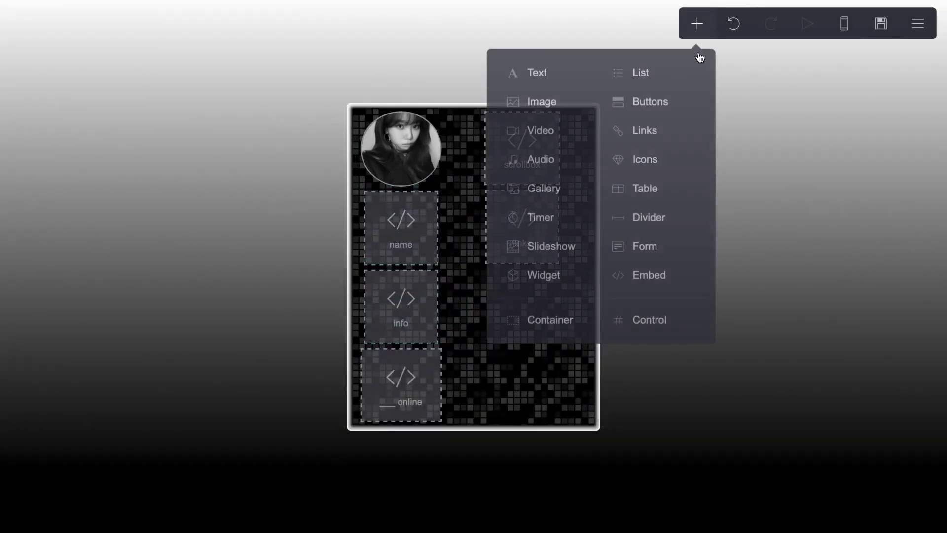
click(651, 324)
scroll(81, 115, up, 3)
click(81, 119)
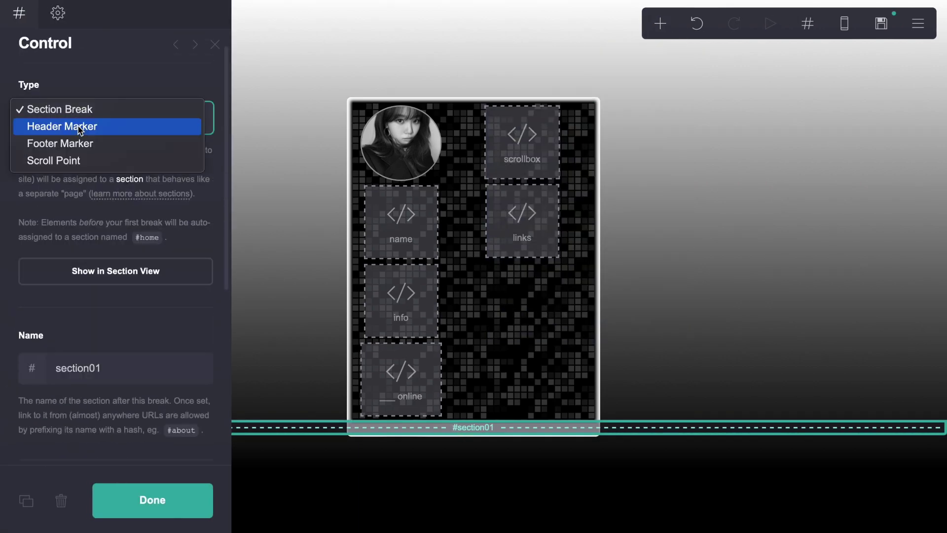
click(80, 128)
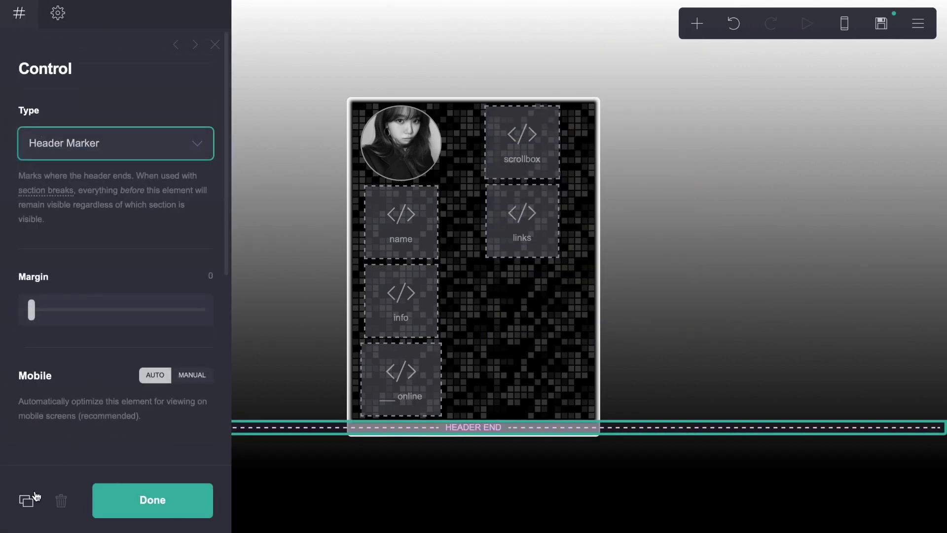
click(70, 155)
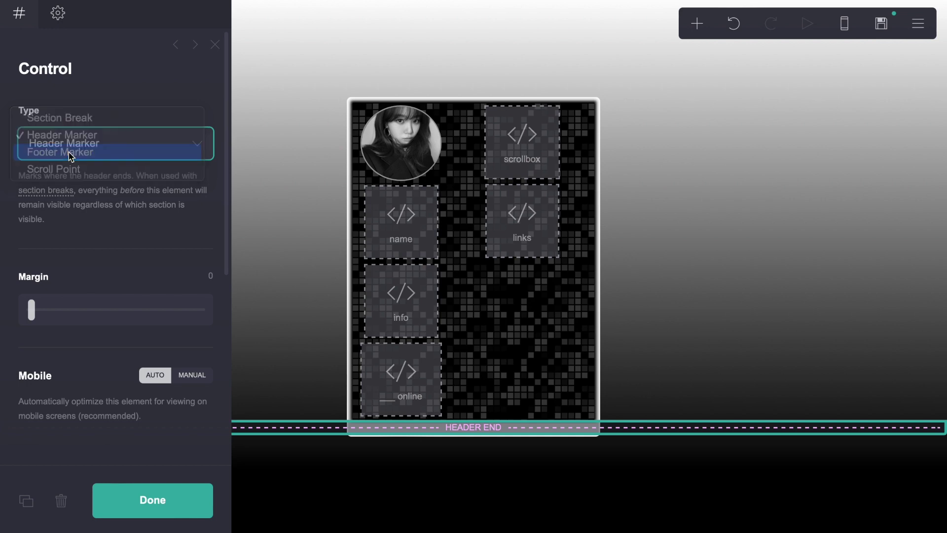
click(71, 153)
Add an embed labelled "border" after the footer marker, with a #container01 style of "border: 1px solid rgba(255,255,255,0.816);"
click(697, 23)
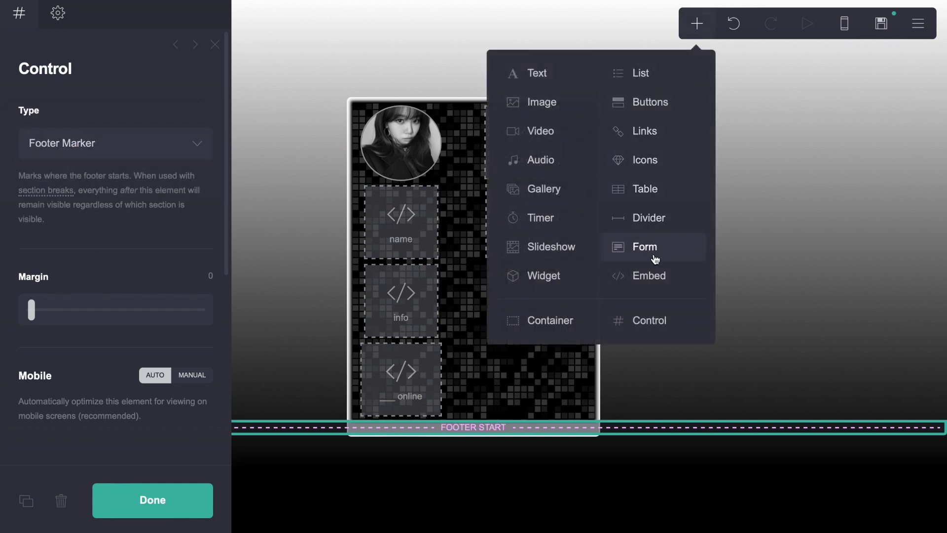
click(651, 275)
double_click(94, 275)
text(border)
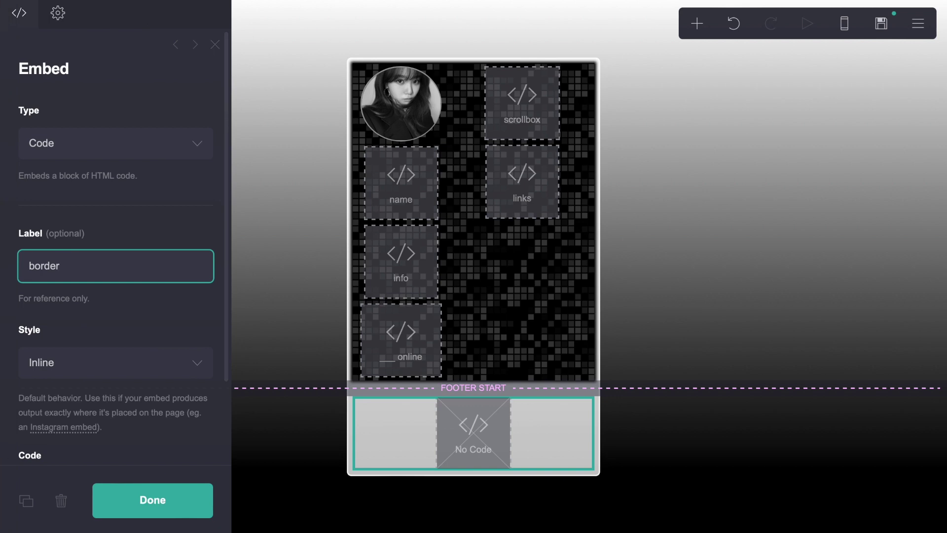
scroll(146, 414, down, 2)
click(143, 395)
text(<style> #container01 { border: 1px solid rgba(255,255,255,0.816); } </style>)
scroll(139, 402, down, 2)
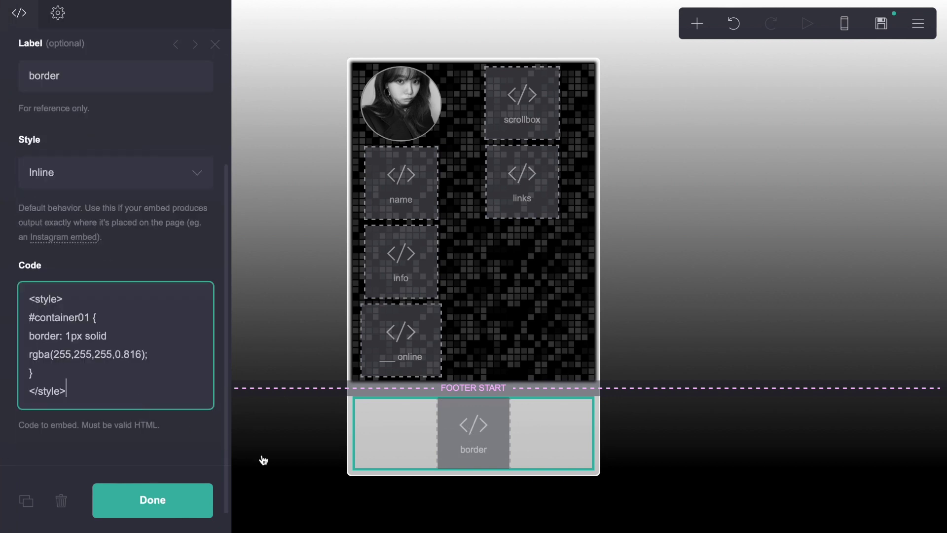
drag(160, 356, 29, 354)
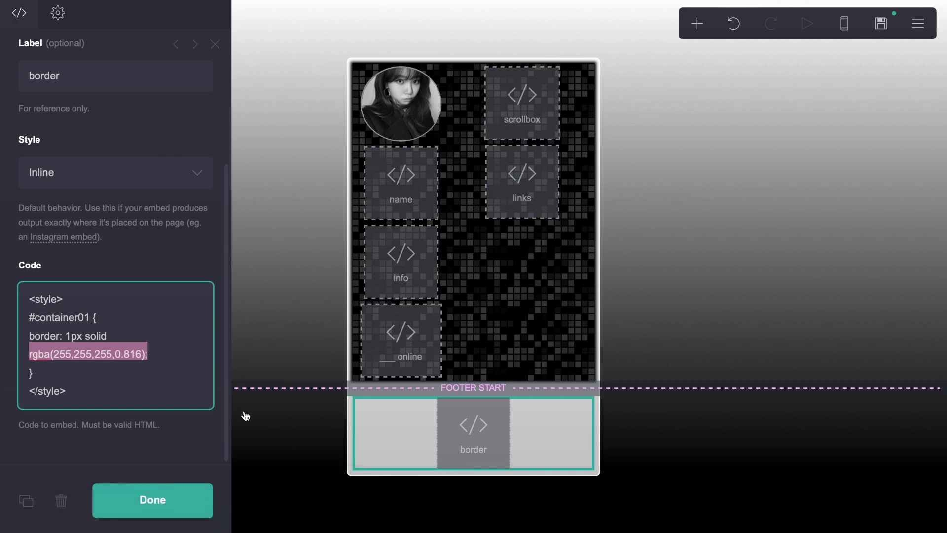
click(168, 398)
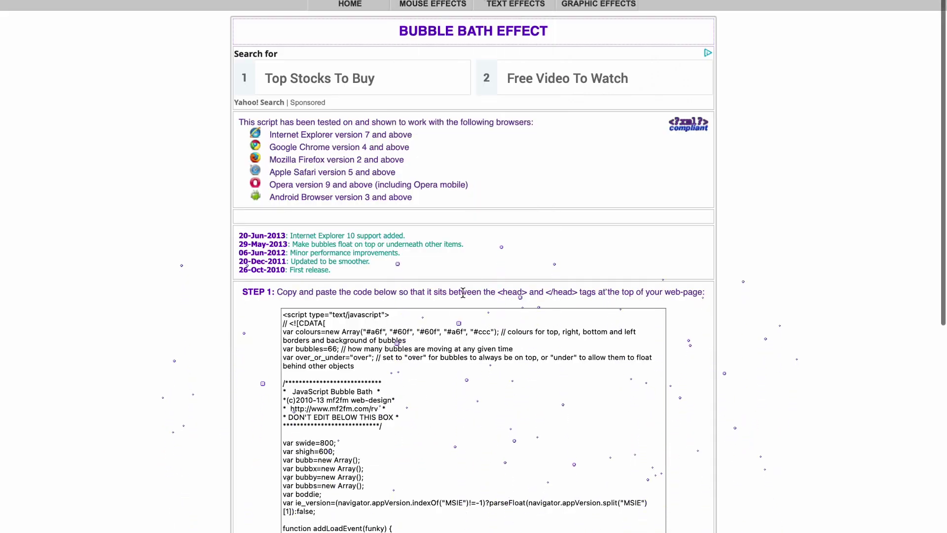
Copy the Bubble Bath Effect script and put it into a duplicate of the border embed labelled "bubbles"
scroll(463, 293, down, 7)
click(373, 334)
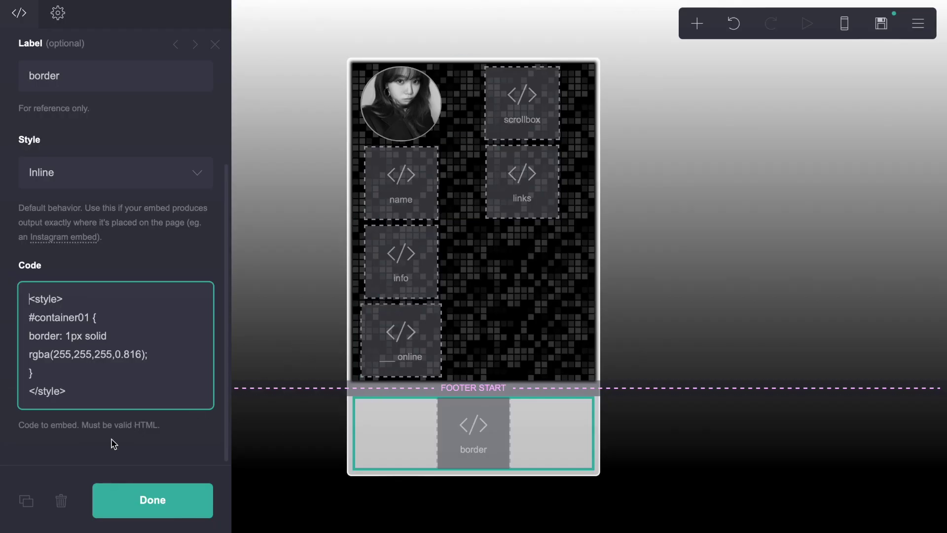
click(26, 501)
double_click(96, 74)
text(bubbl)
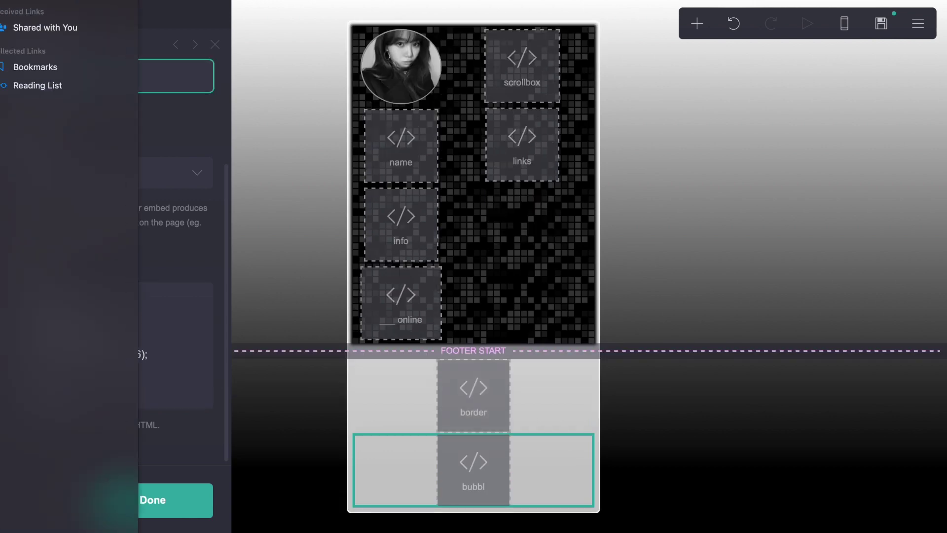
text(es)
click(164, 364)
key(super+a)
key(super+v)
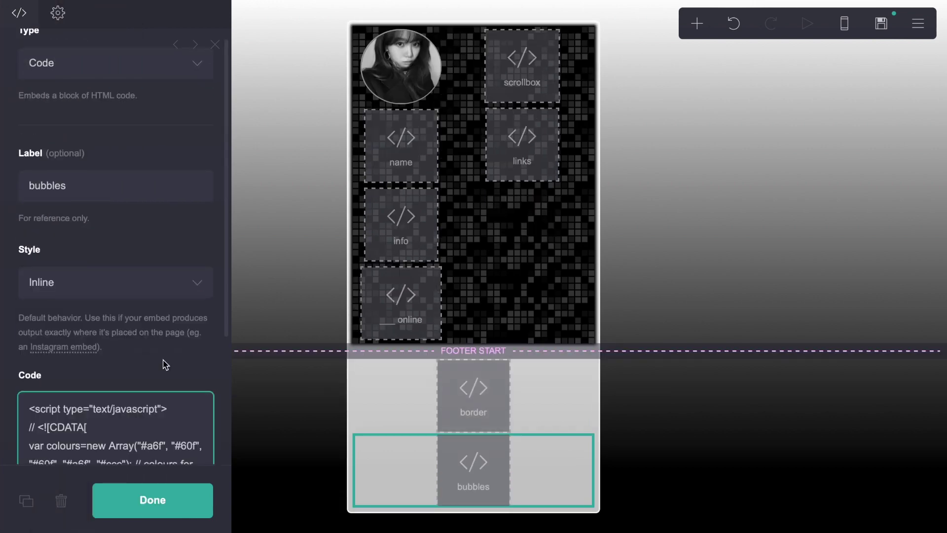
Set all five bubble colours in the script's colours array to #fff
scroll(164, 363, up, 5)
double_click(157, 141)
text(fff)
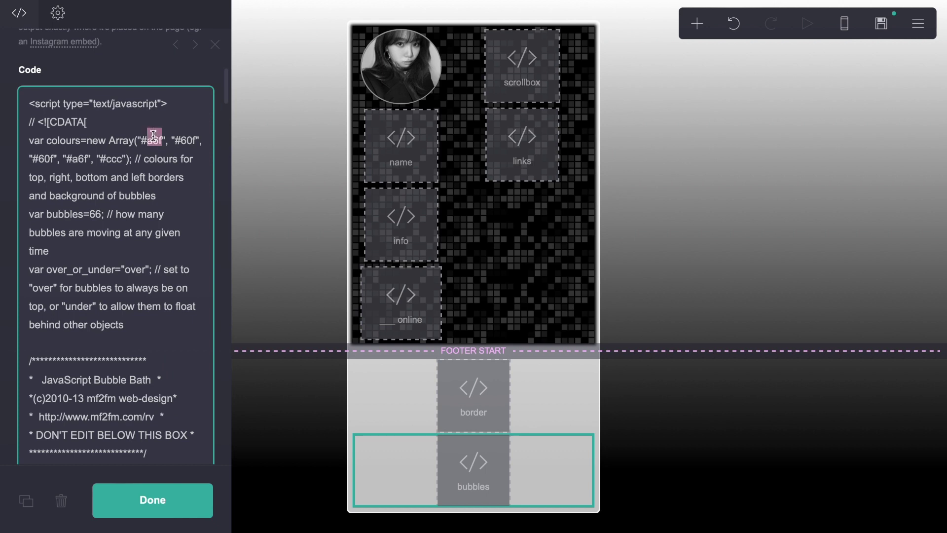
double_click(181, 141)
text(fff)
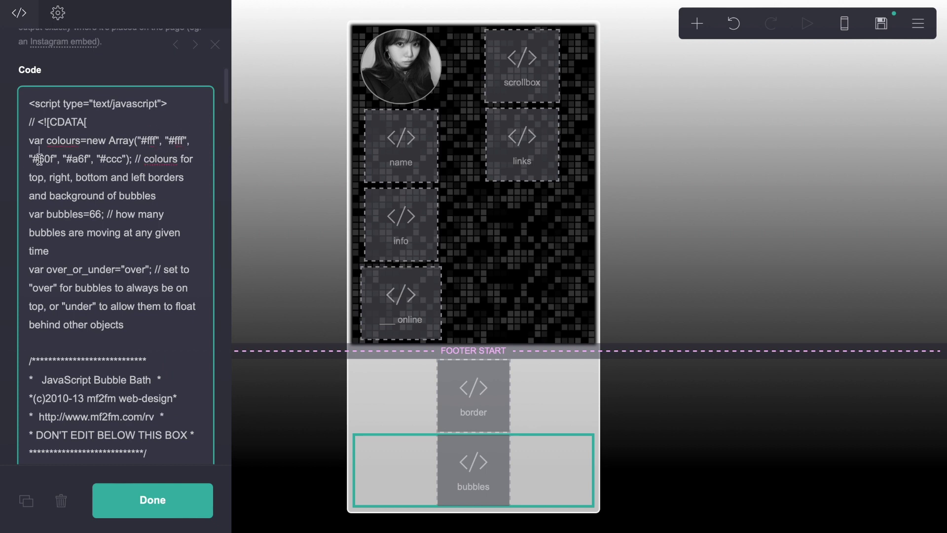
double_click(39, 159)
text(fff)
double_click(72, 159)
text(fff)
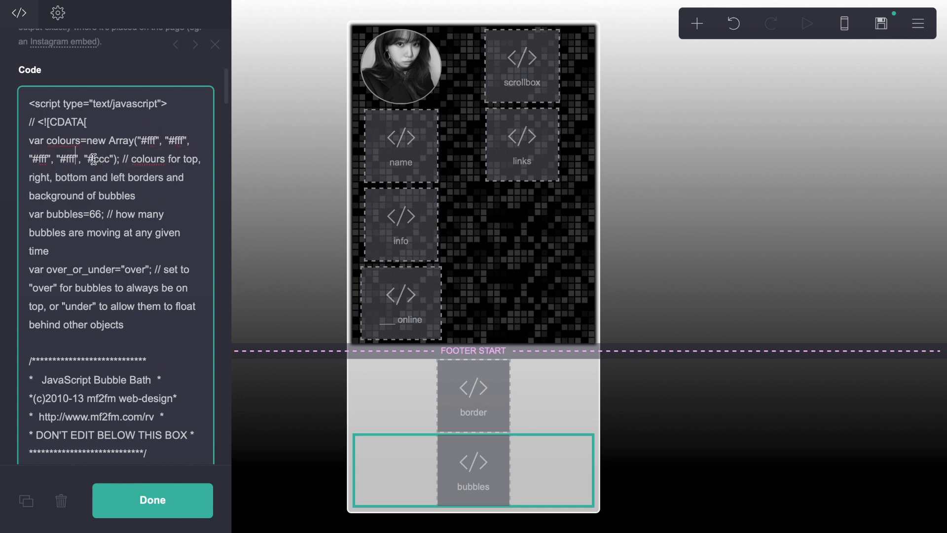
double_click(95, 159)
text(fff)
Save the site changes with the border and bubbles embeds as a template
click(881, 23)
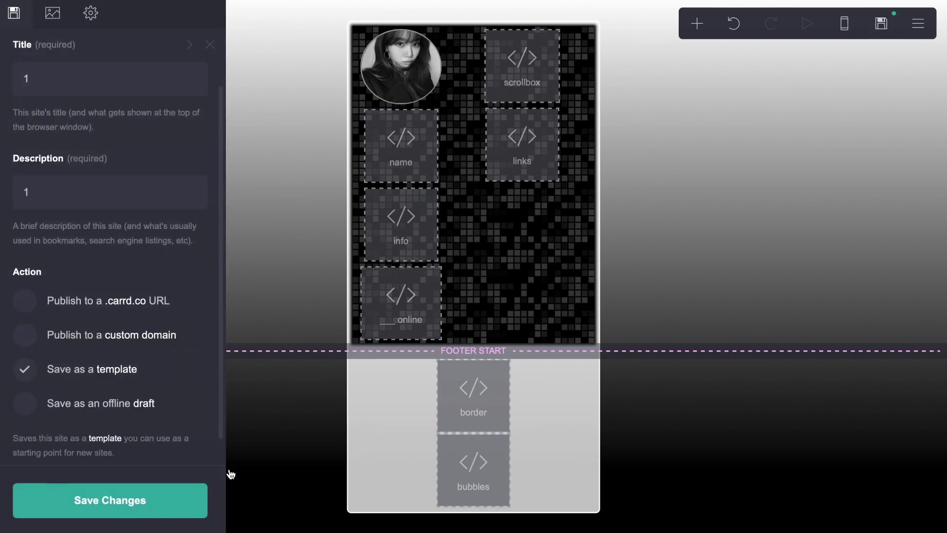
click(186, 504)
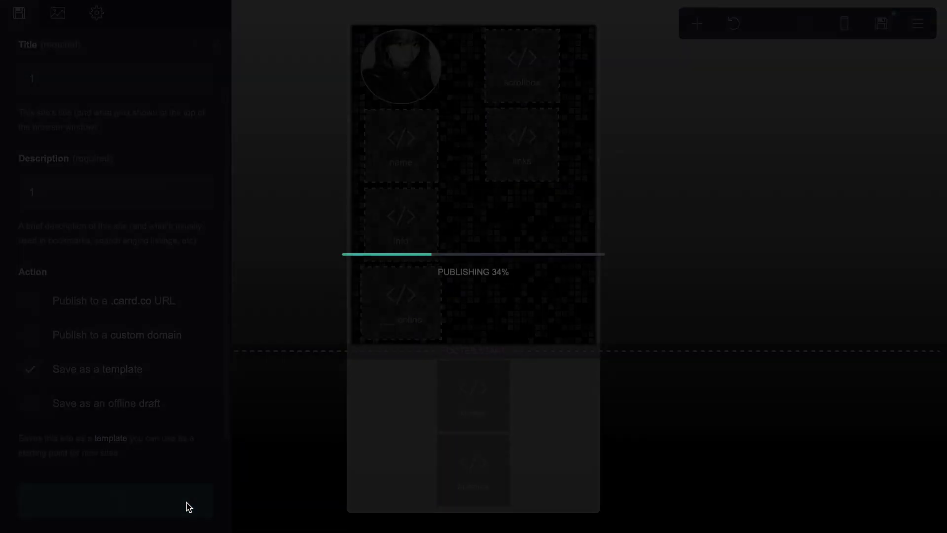
click(485, 307)
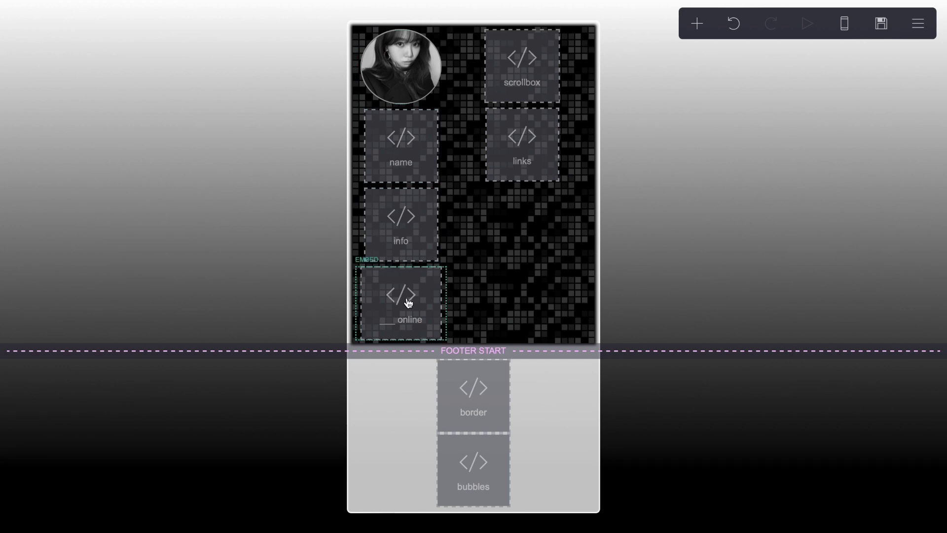
Set the "my status: online" text's font size to .75em in the online embed's code
click(408, 303)
scroll(99, 303, down, 10)
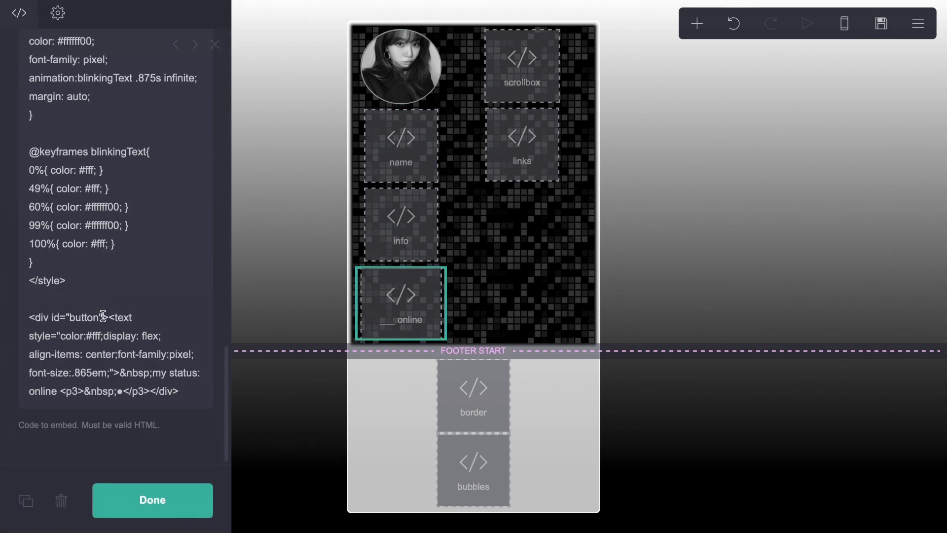
click(90, 372)
key(BackSpace)
key(BackSpace)
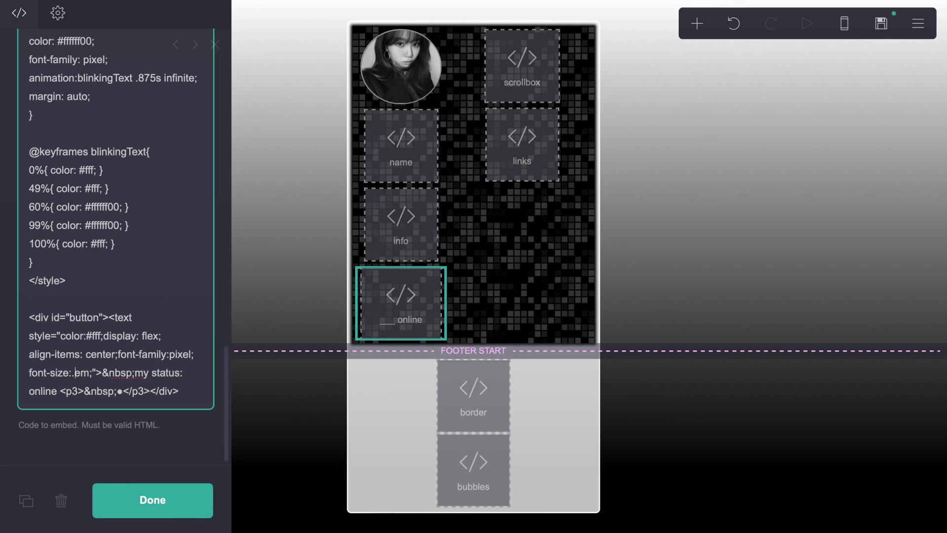
text(75)
Set the #button style's padding-left to 20px in the online embed's code and save the site as a template
scroll(148, 271, up, 5)
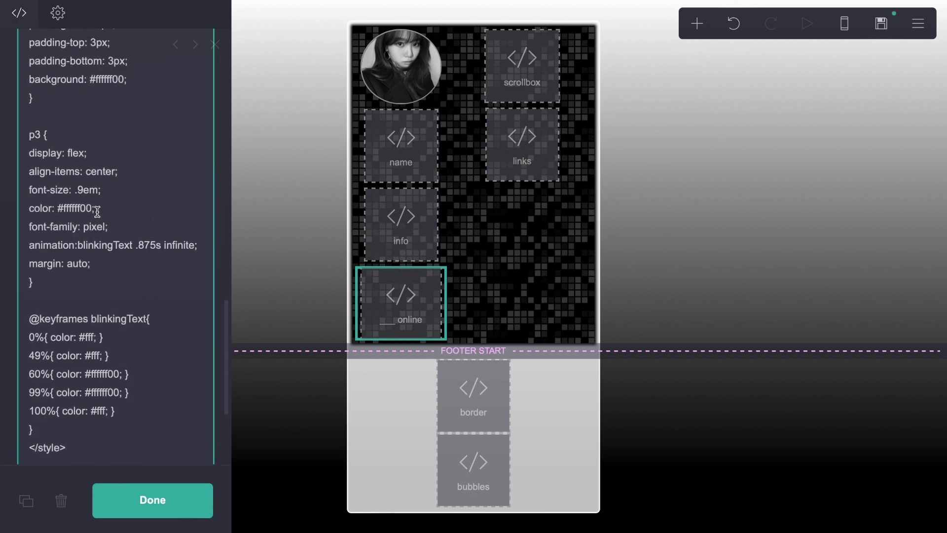
scroll(98, 212, up, 3)
click(103, 167)
key(BackSpace)
key(BackSpace)
text(20px;)
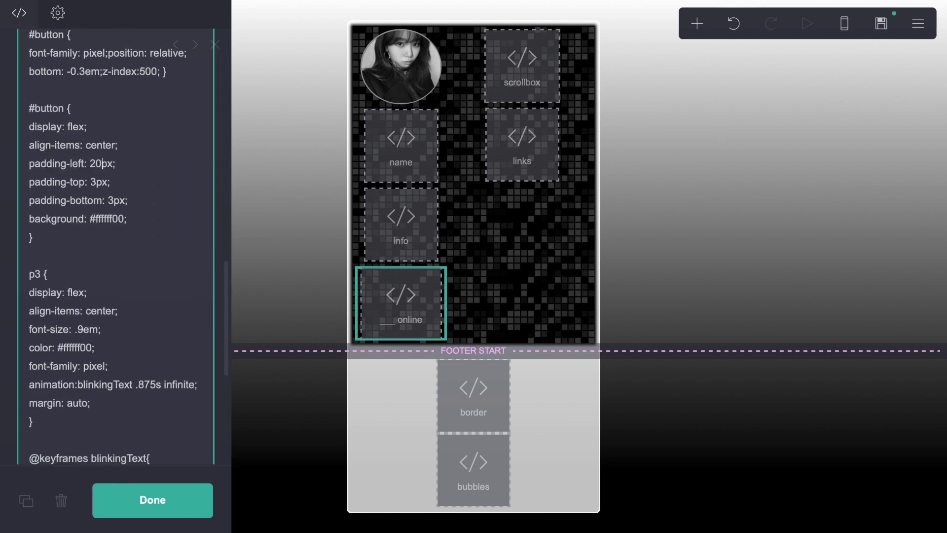
click(881, 24)
click(148, 502)
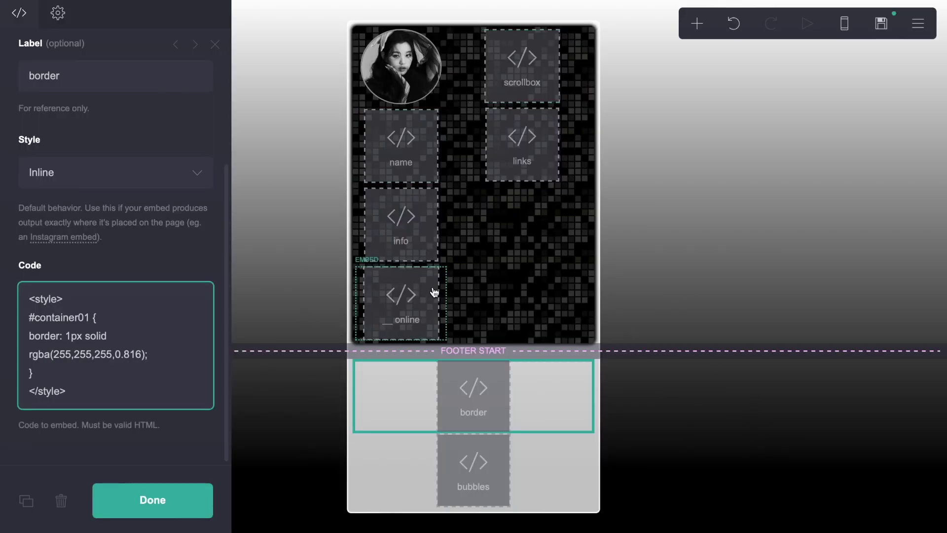
Examine the scrollbox embed's code in the reference site, especially the spacing line under the About Me heading
click(433, 293)
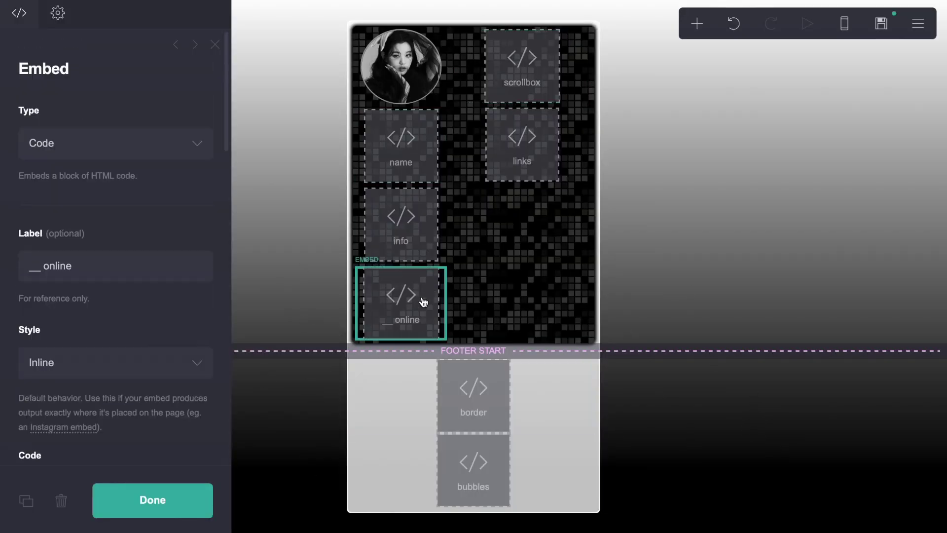
click(503, 64)
scroll(22, 369, down, 8)
scroll(36, 318, up, 1)
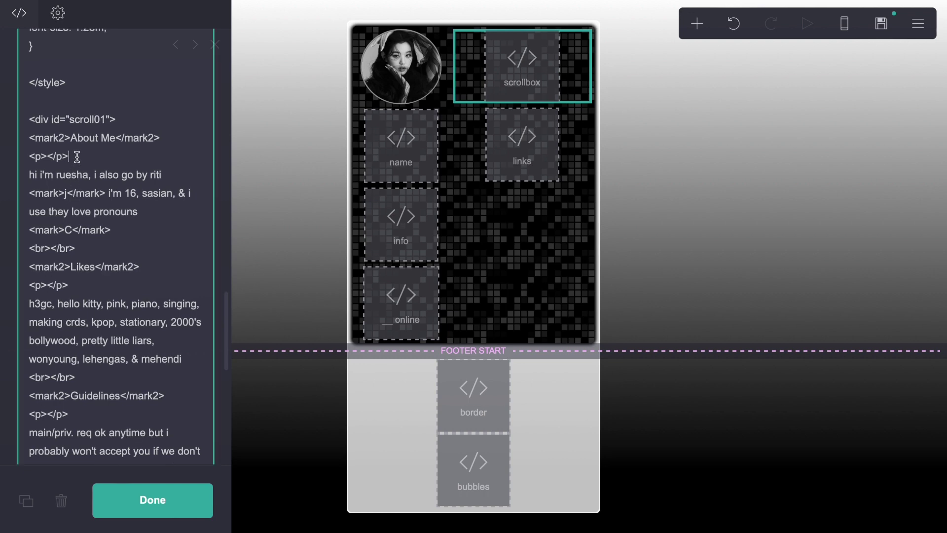
drag(78, 156, 2, 151)
scroll(156, 271, down, 3)
scroll(156, 358, down, 5)
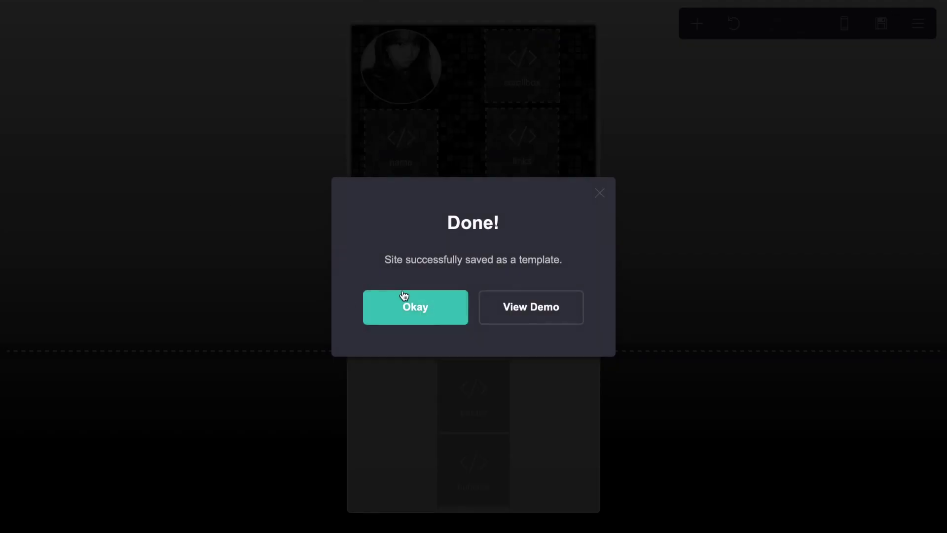
Insert a "<p></p>" line under the About heading in the new site's scrollbox embed
click(406, 297)
click(501, 105)
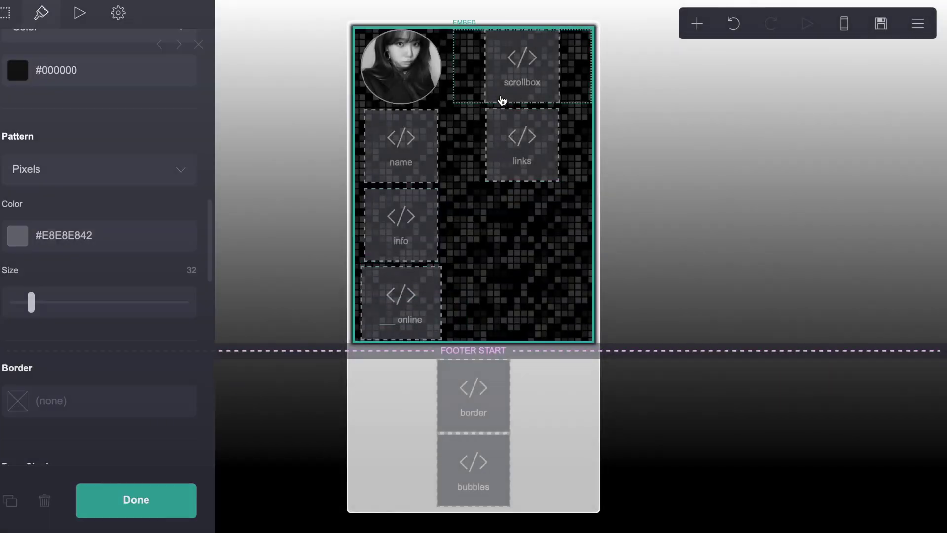
click(501, 96)
scroll(147, 254, down, 10)
scroll(148, 255, up, 8)
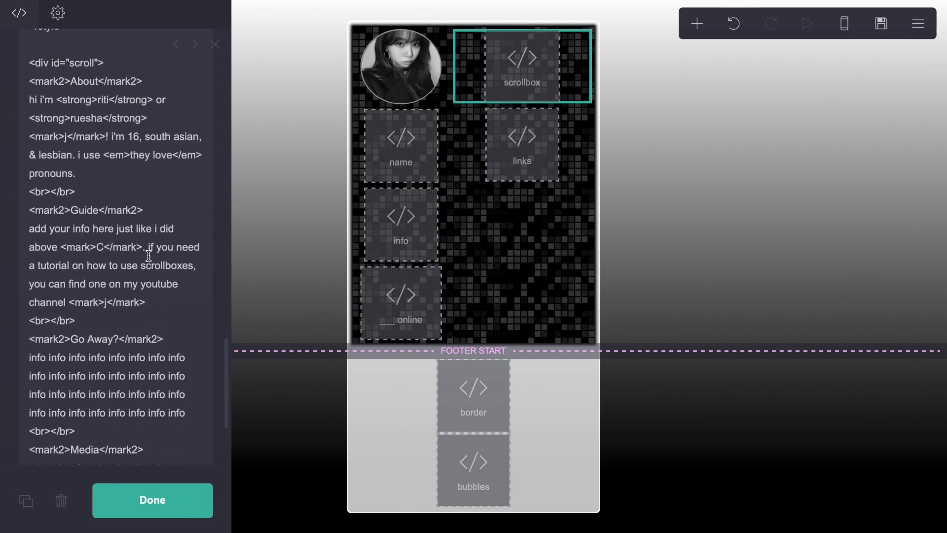
click(157, 159)
key(Return)
text(<p></p>)
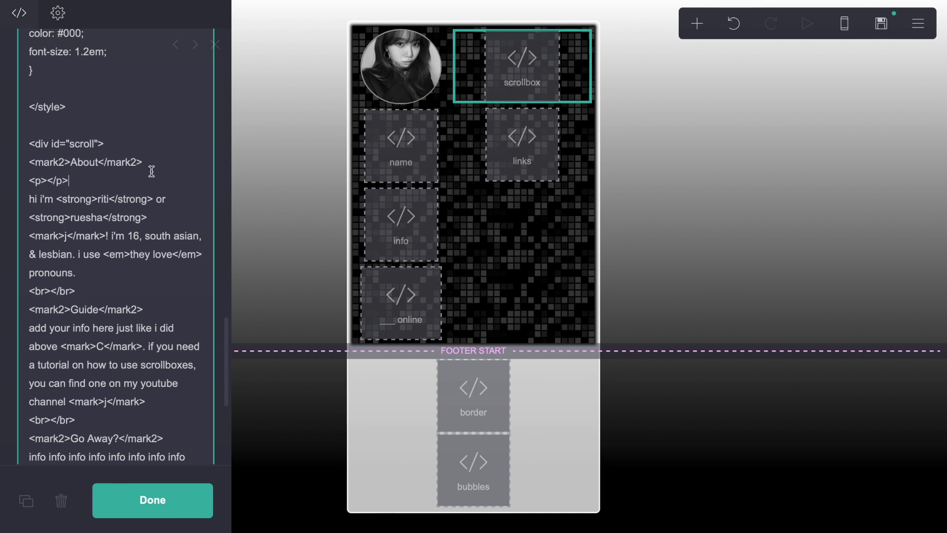
Copy the "<p></p>" line and insert it under the Guide heading in the scrollbox code
drag(115, 183, 4, 190)
key(ctrl+c)
click(160, 314)
key(Return)
key(ctrl+v)
scroll(160, 316, down, 3)
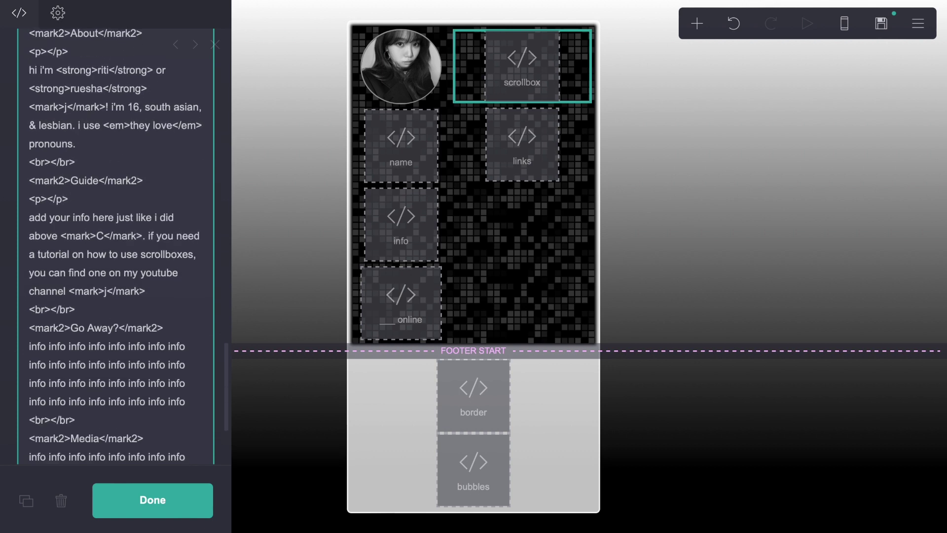
Insert the copied "<p></p>" line under both the Go Away? and Media headings in the scrollbox code
click(181, 323)
key(Return)
key(ctrl+v)
scroll(181, 322, down, 3)
click(172, 300)
key(Return)
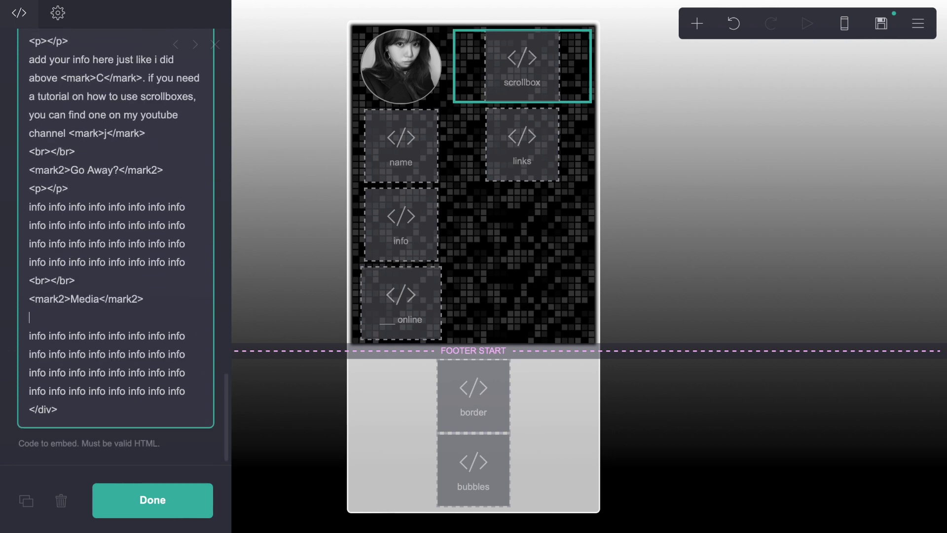
key(ctrl+v)
Save the site as a template and check the scrollbox sections and bubble effect on the live demo page
click(881, 23)
click(136, 520)
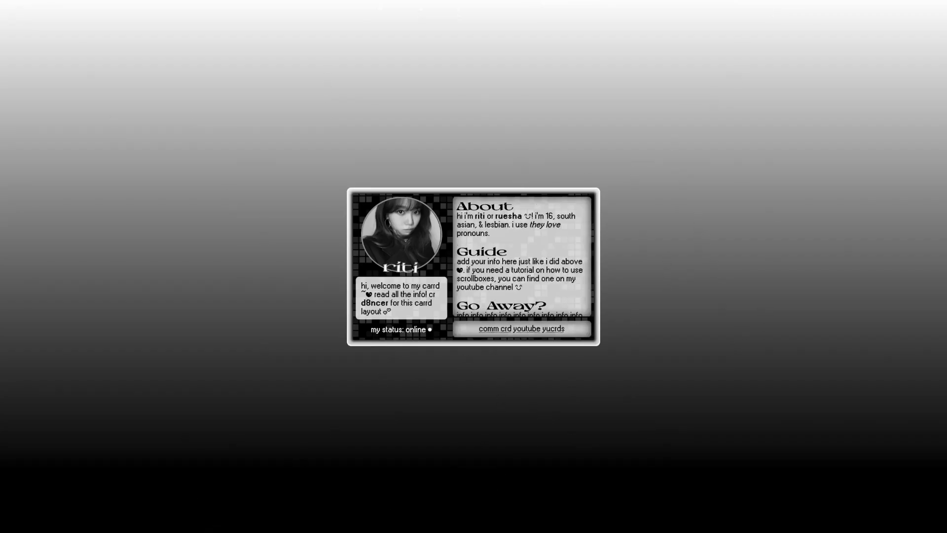
scroll(513, 263, down, 3)
scroll(512, 263, up, 3)
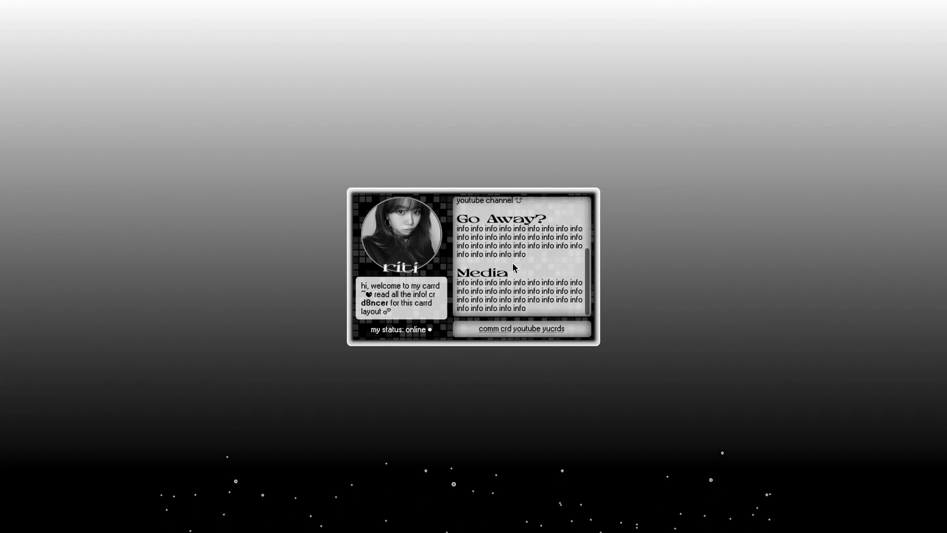
scroll(514, 265, down, 3)
scroll(515, 267, up, 3)
scroll(513, 267, down, 1)
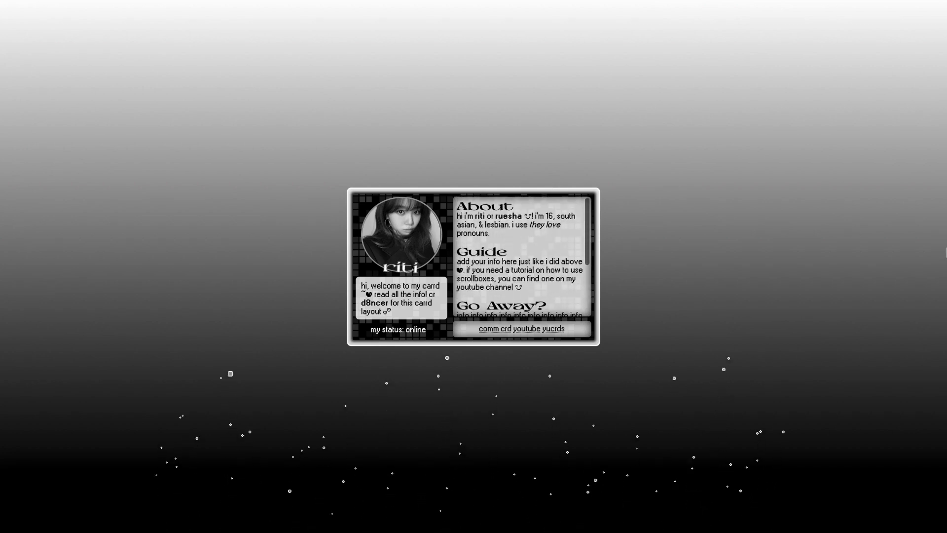